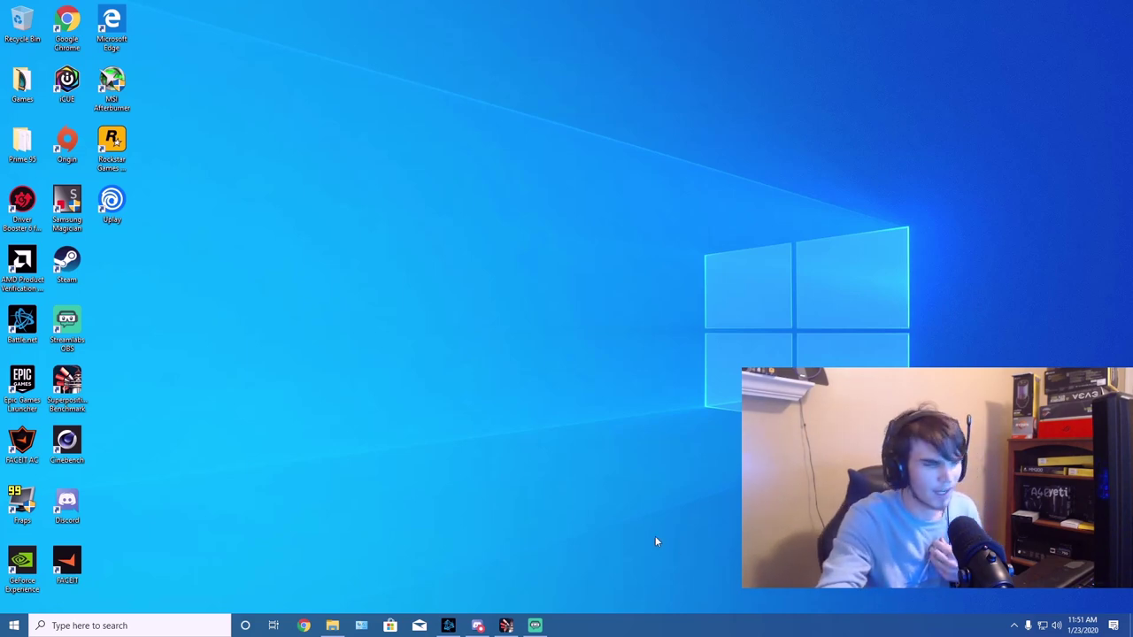
- Restore the Superposition launcher, set to 1080p Extreme and DirectX, and reposition it on the desktop
{"action": "mouse_move", "coordinate": [507, 625]}
{"action": "left_click", "coordinate": [531, 579]}
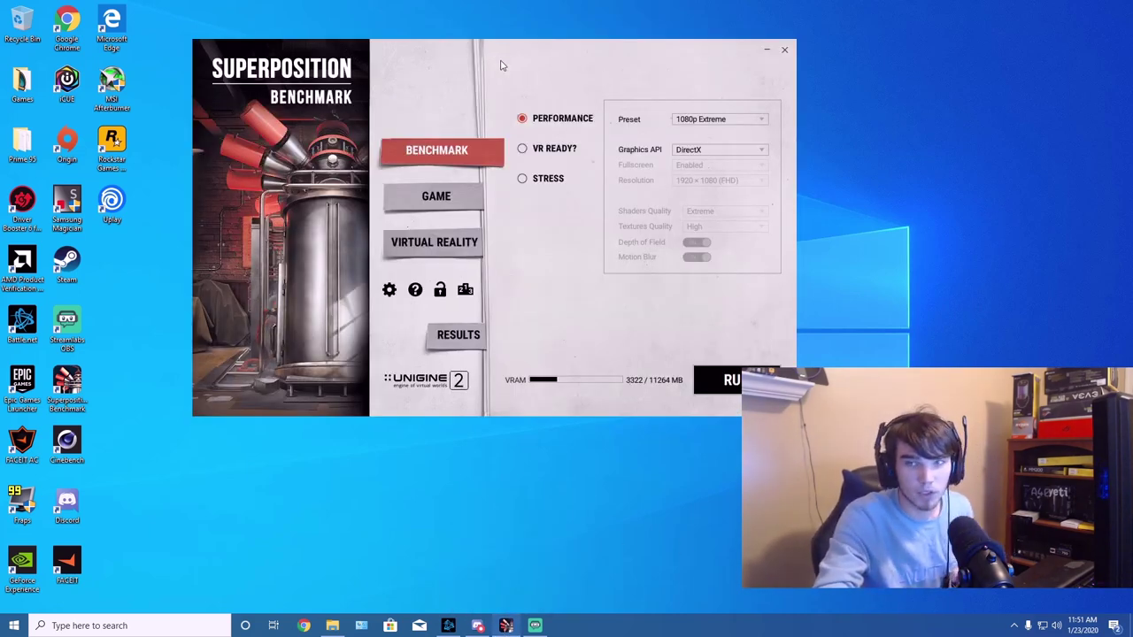
{"action": "left_click_drag", "start_coordinate": [514, 69], "coordinate": [434, 52]}
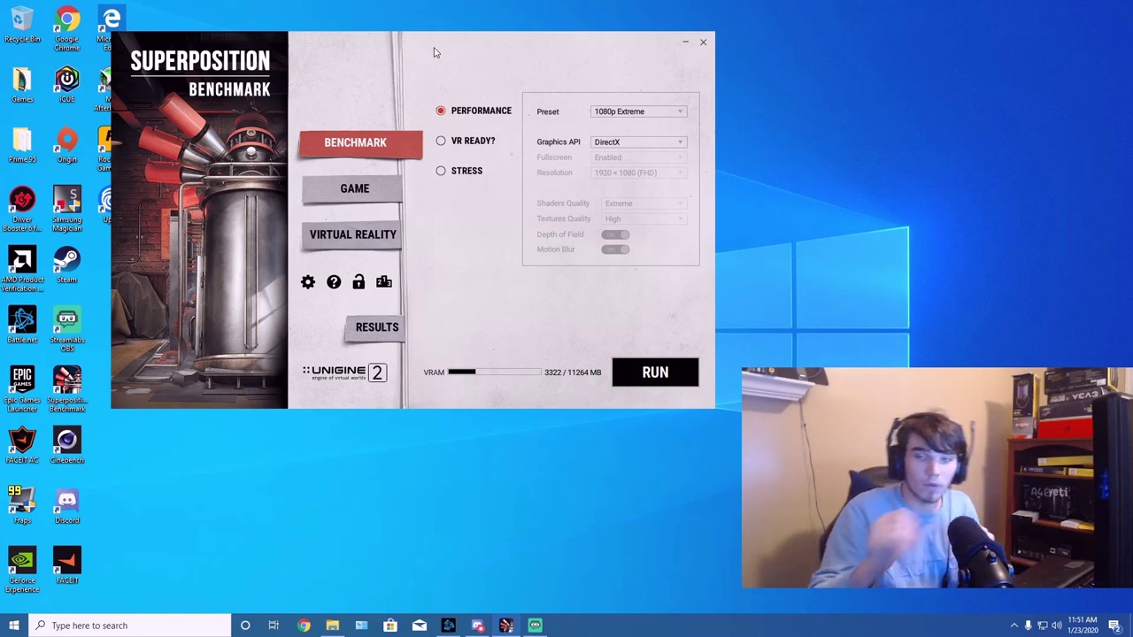
- Open MSI Afterburner from the system tray and place it below the launcher, showing +0 offsets
{"action": "left_click", "coordinate": [1014, 626]}
{"action": "left_click", "coordinate": [991, 602]}
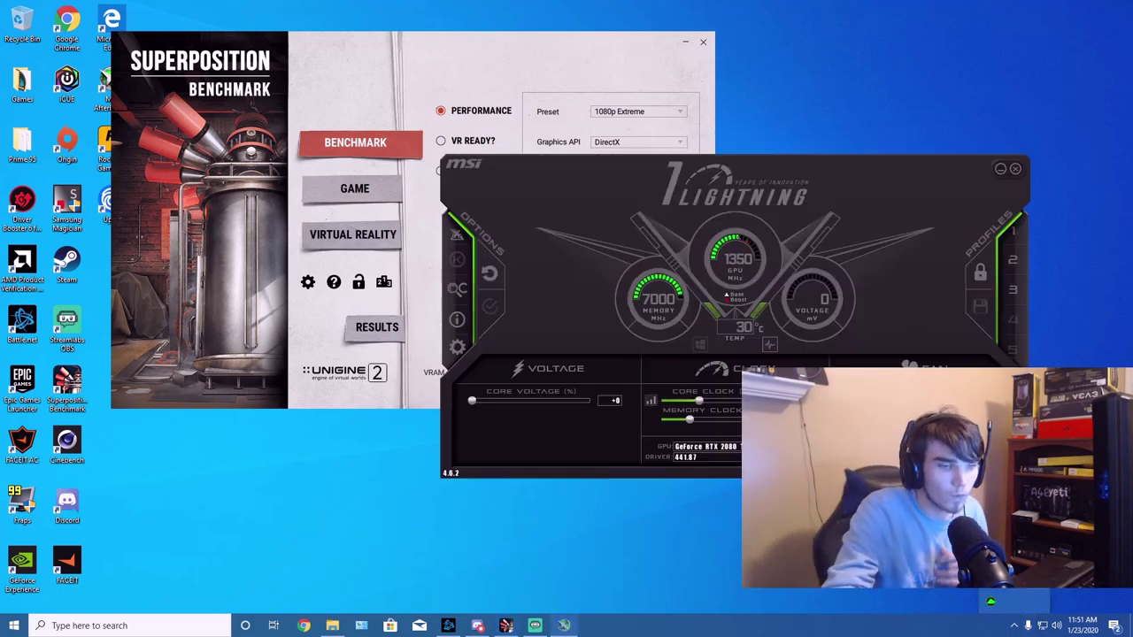
{"action": "left_click_drag", "start_coordinate": [822, 197], "coordinate": [590, 104]}
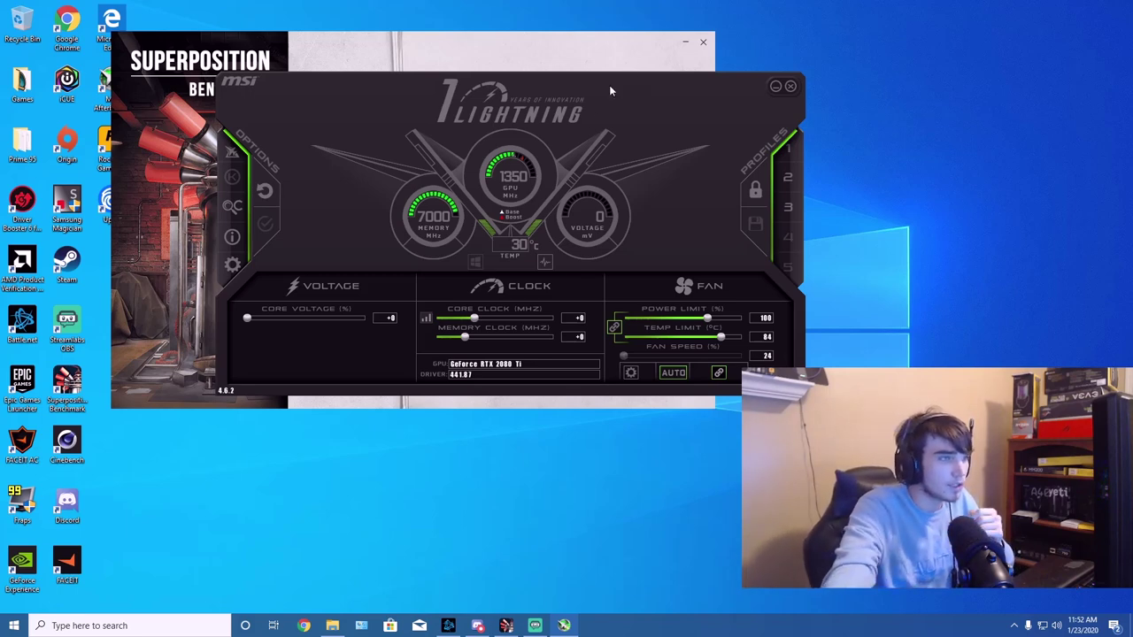
{"action": "left_click_drag", "start_coordinate": [609, 88], "coordinate": [552, 312]}
- Reposition the launcher, keep the 1080p Extreme preset, and bring Afterburner back over it
{"action": "left_click", "coordinate": [534, 73]}
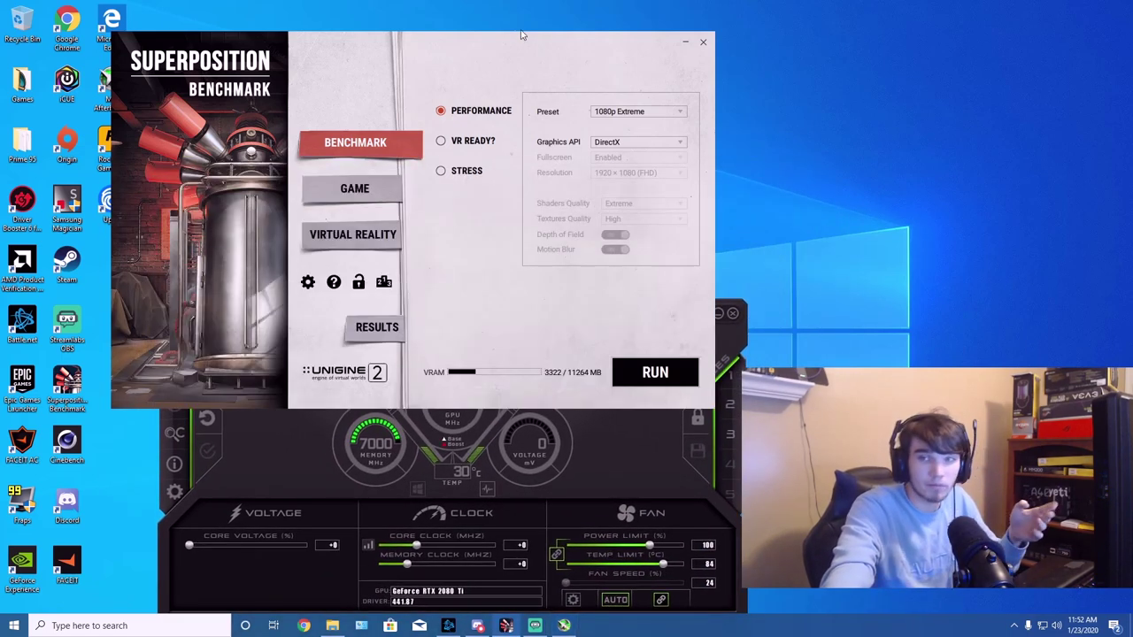
{"action": "mouse_move", "coordinate": [511, 62]}
{"action": "left_mouse_down"}
{"action": "mouse_move", "coordinate": [539, 82]}
{"action": "mouse_move", "coordinate": [532, 64]}
{"action": "mouse_move", "coordinate": [503, 58]}
{"action": "left_mouse_up"}
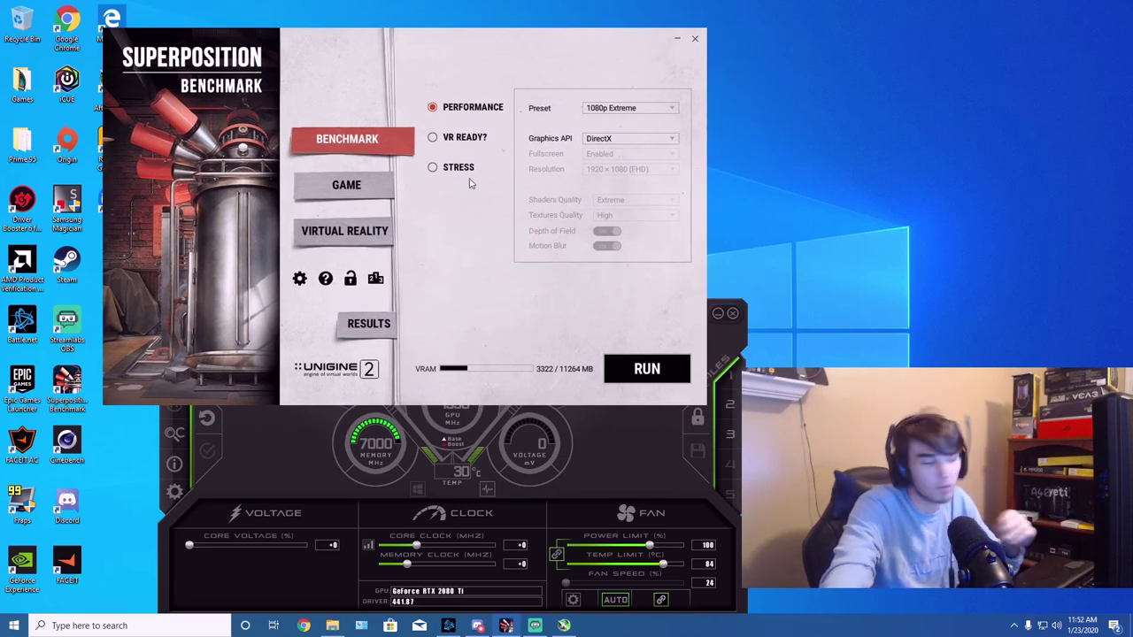
{"action": "left_click_drag", "start_coordinate": [501, 46], "coordinate": [496, 43]}
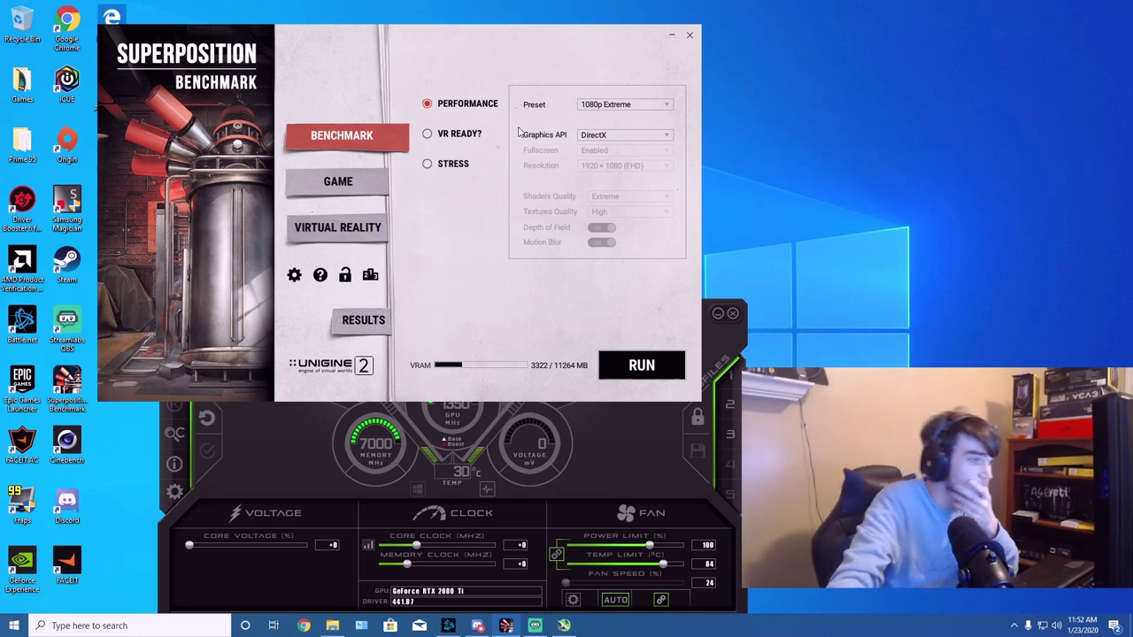
{"action": "left_click_drag", "start_coordinate": [443, 59], "coordinate": [488, 40]}
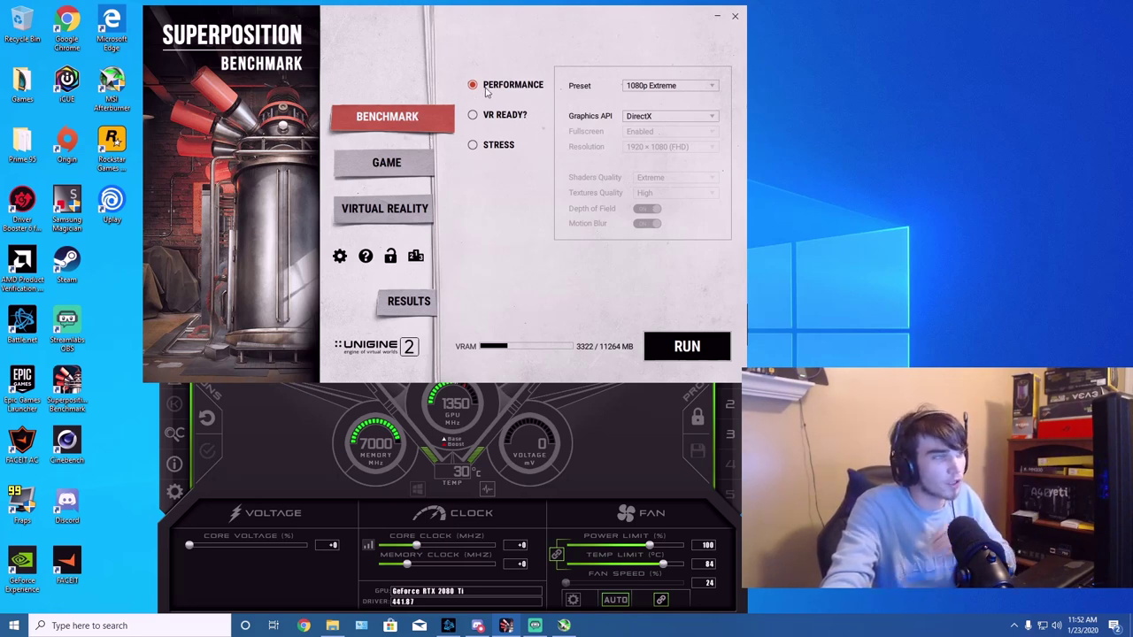
{"action": "left_click", "coordinate": [649, 86]}
{"action": "left_click", "coordinate": [652, 146]}
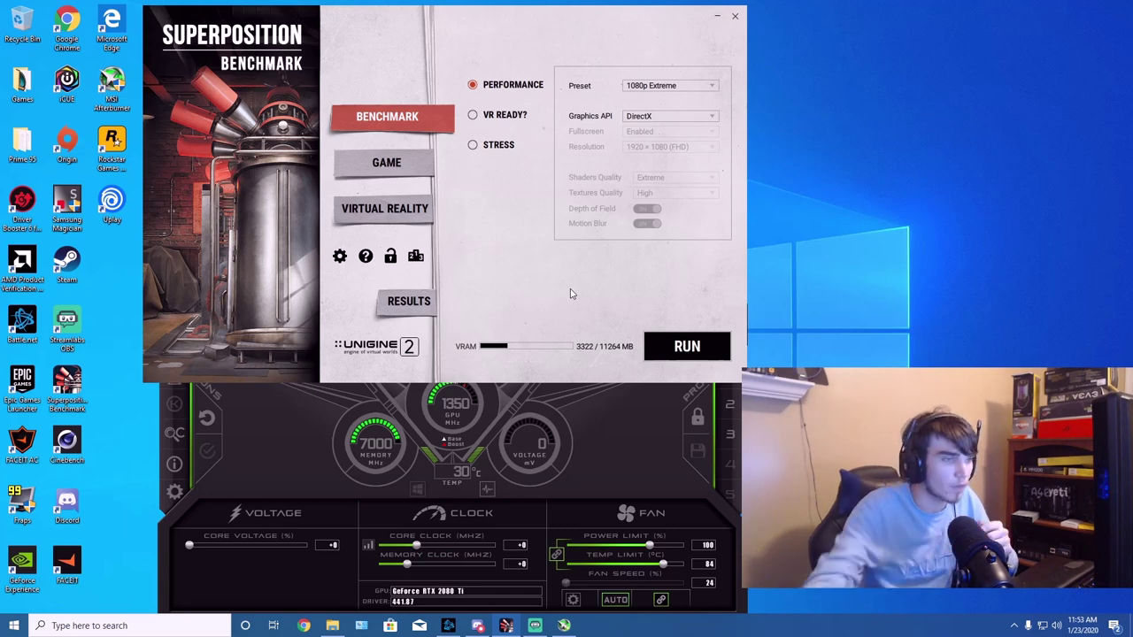
{"action": "left_click", "coordinate": [651, 456]}
{"action": "left_click_drag", "start_coordinate": [536, 315], "coordinate": [605, 102]}
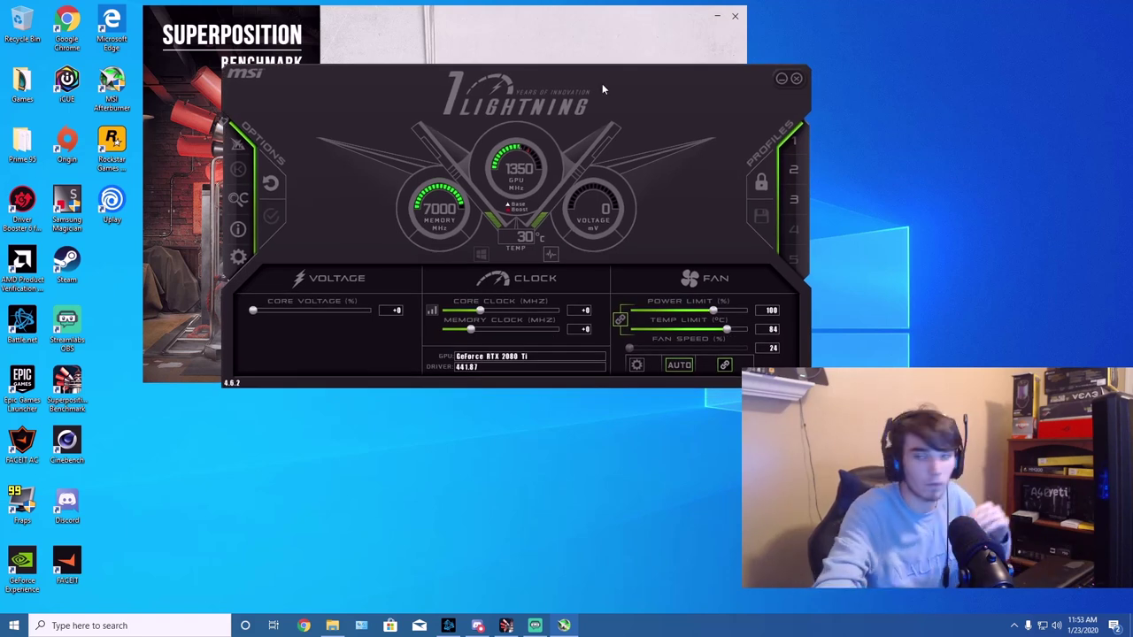
- Move the Afterburner panel lower, leaving stock settings (+0 offsets, power 100, temp 84)
{"action": "left_click_drag", "start_coordinate": [633, 89], "coordinate": [591, 66]}
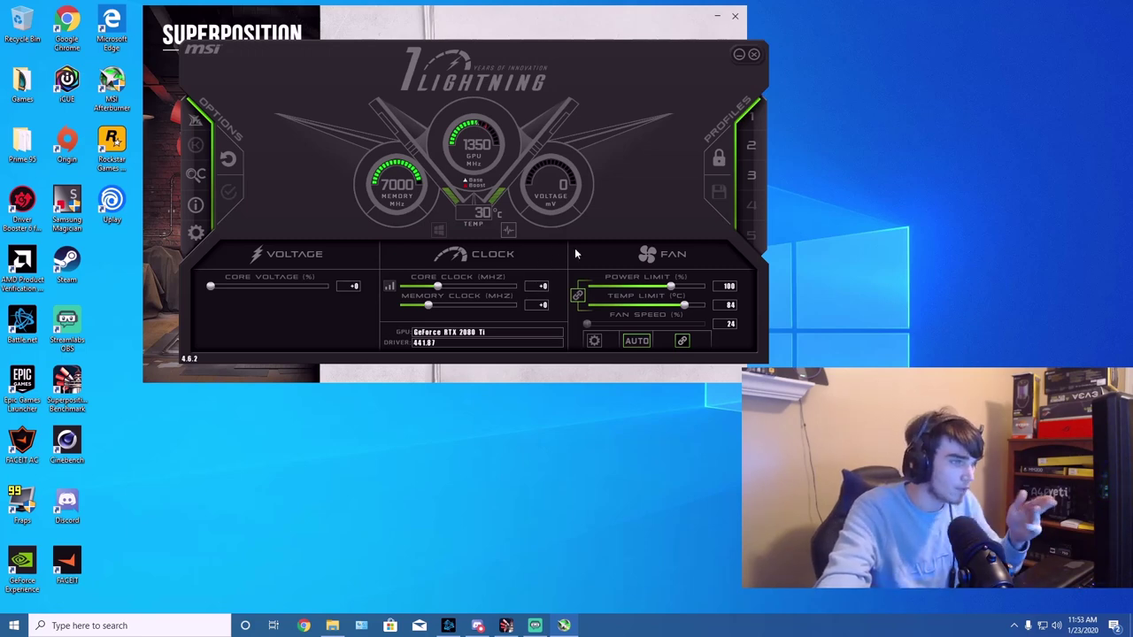
{"action": "left_click_drag", "start_coordinate": [571, 77], "coordinate": [574, 115]}
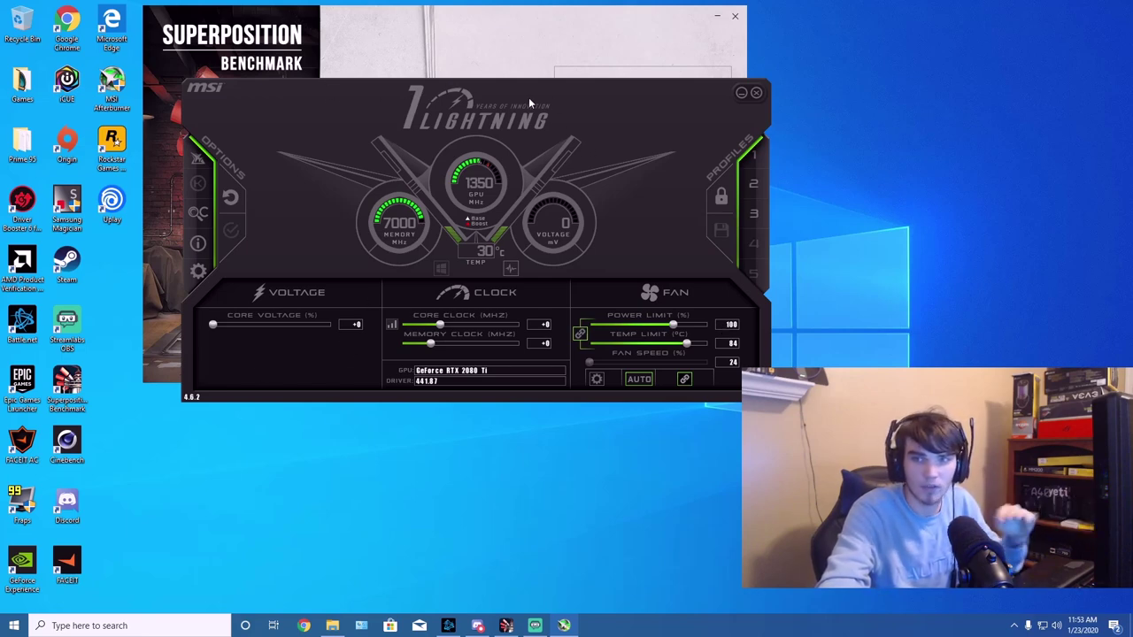
{"action": "left_click_drag", "start_coordinate": [585, 105], "coordinate": [581, 174]}
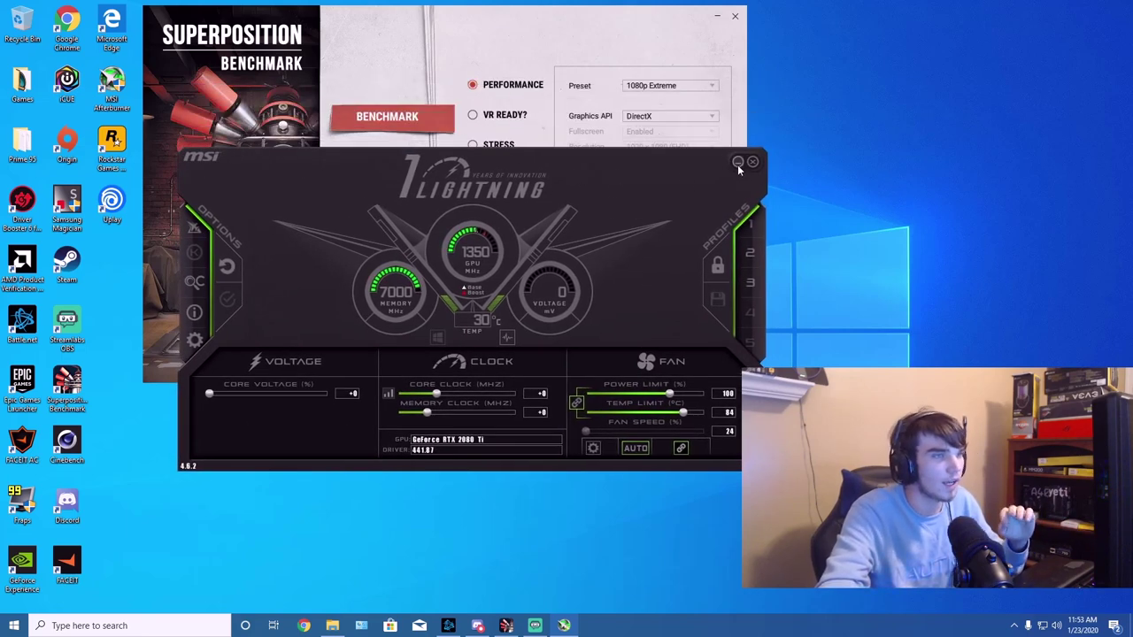
- Minimize Afterburner and run the stock 1080p Extreme benchmark, scoring 8324 at 62.26 FPS
{"action": "left_click", "coordinate": [739, 162]}
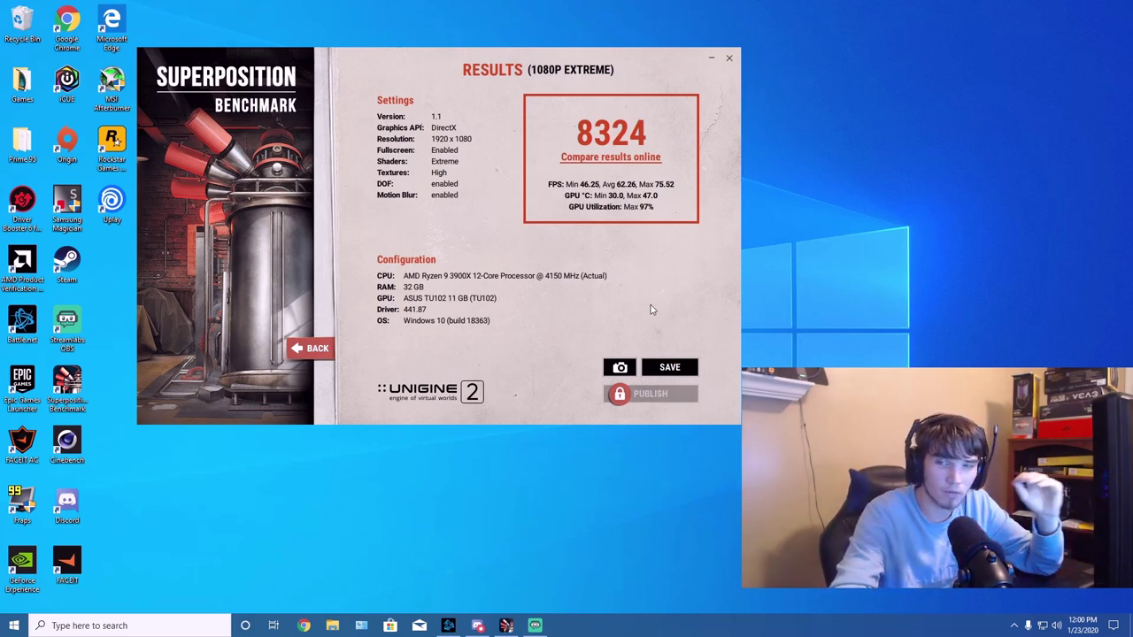
{"action": "mouse_move", "coordinate": [442, 72]}
{"action": "left_mouse_down"}
{"action": "mouse_move", "coordinate": [463, 120]}
{"action": "mouse_move", "coordinate": [448, 69]}
{"action": "left_mouse_up"}
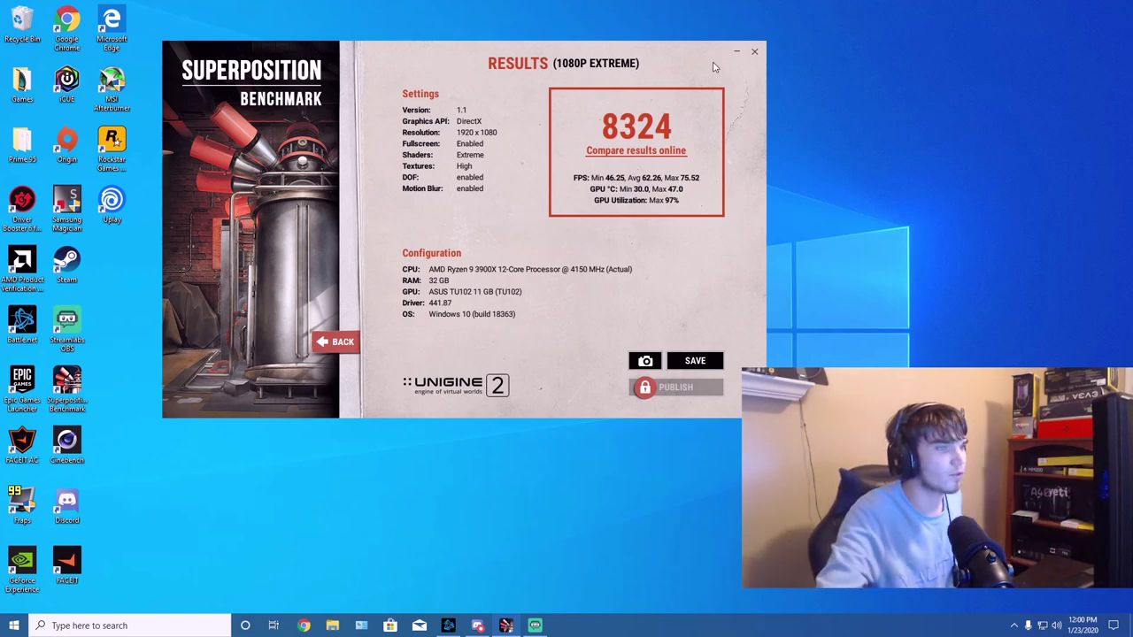
{"action": "left_click_drag", "start_coordinate": [660, 60], "coordinate": [633, 60]}
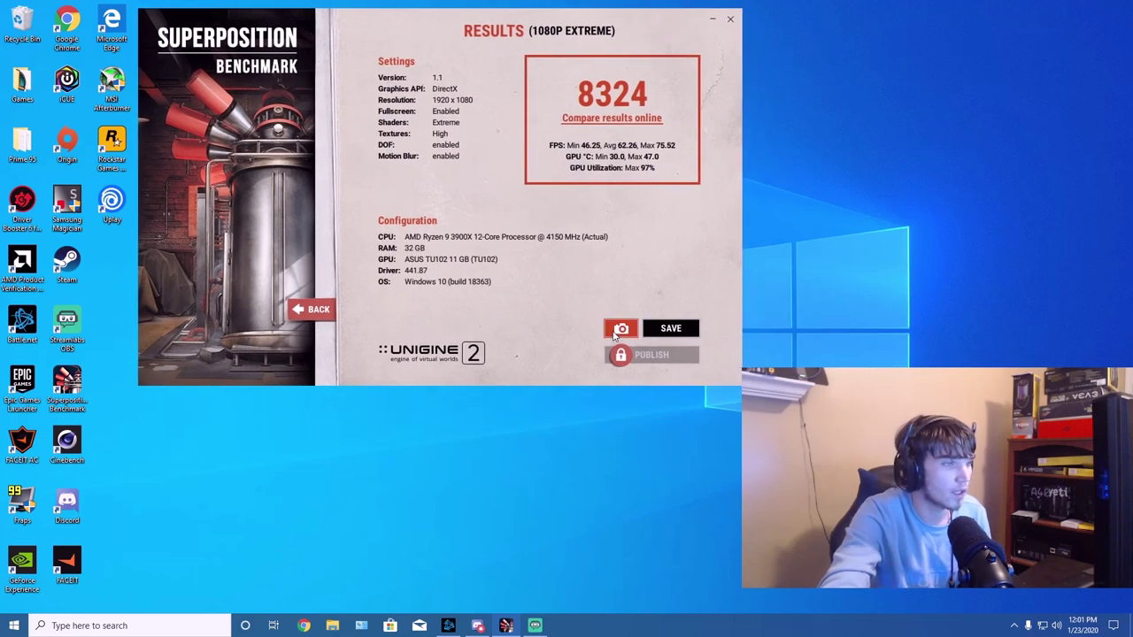
- Save a screenshot of the 8324 result to the Pictures folder on Local Disk (E:)
{"action": "left_click", "coordinate": [622, 329]}
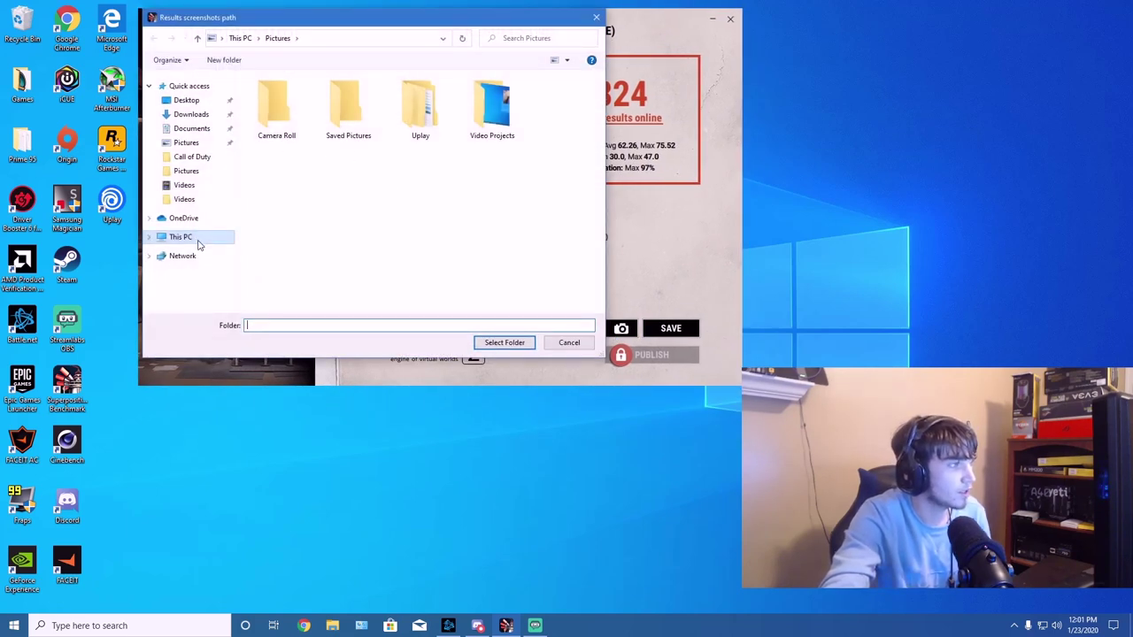
{"action": "left_click", "coordinate": [232, 237]}
{"action": "double_click", "coordinate": [354, 287]}
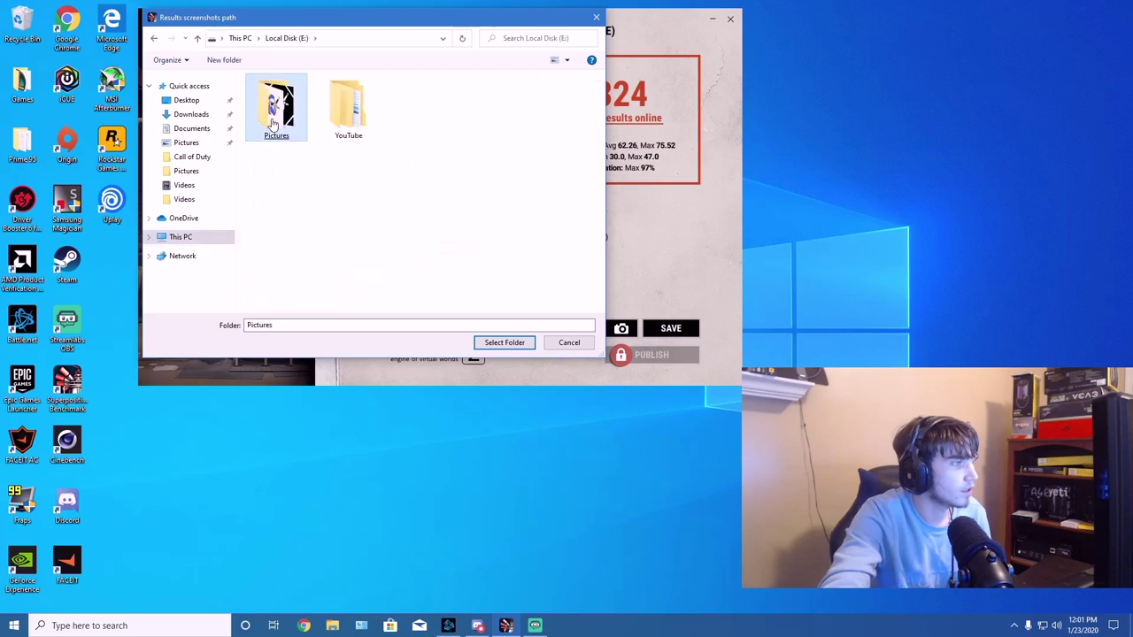
{"action": "double_click", "coordinate": [275, 111]}
{"action": "left_click", "coordinate": [289, 325]}
{"action": "double_click", "coordinate": [289, 325]}
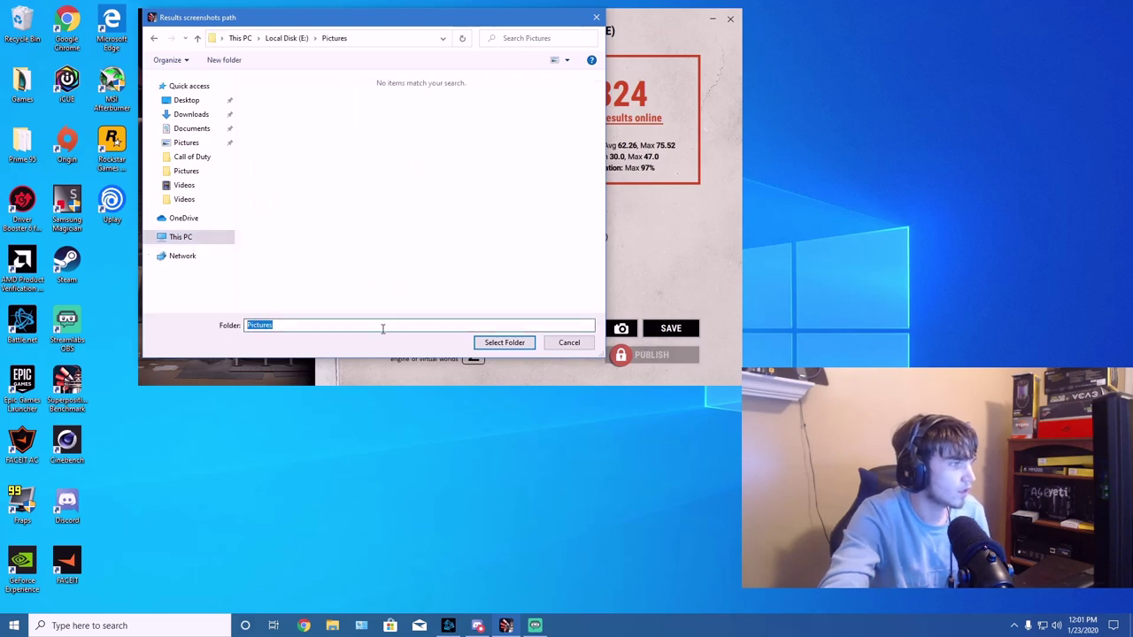
{"action": "left_click", "coordinate": [505, 343]}
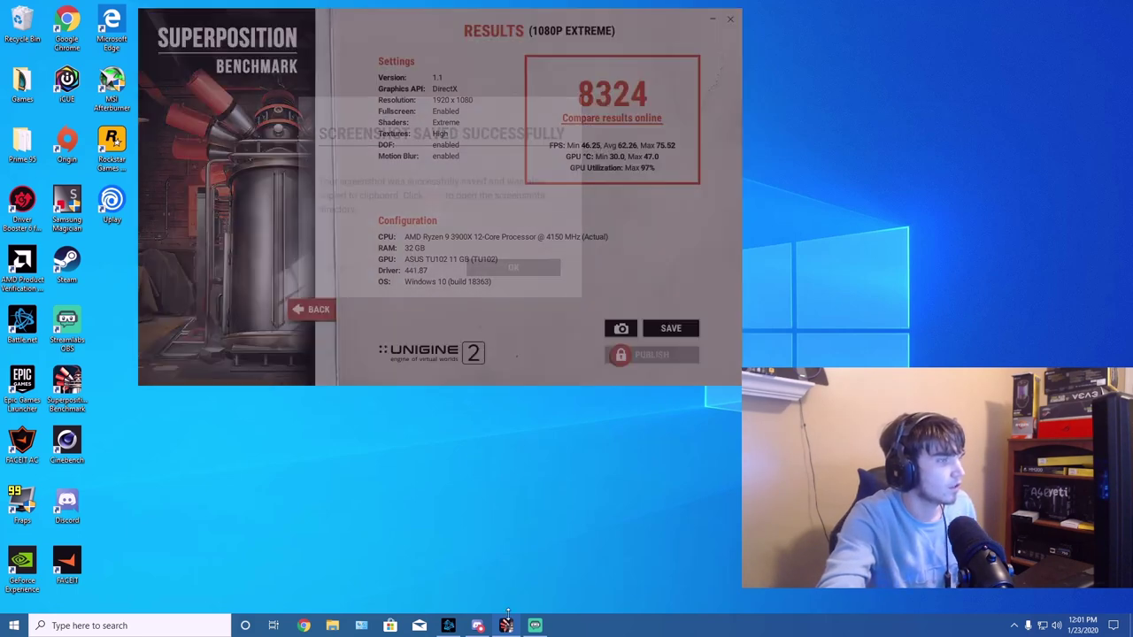
{"action": "left_click", "coordinate": [493, 268]}
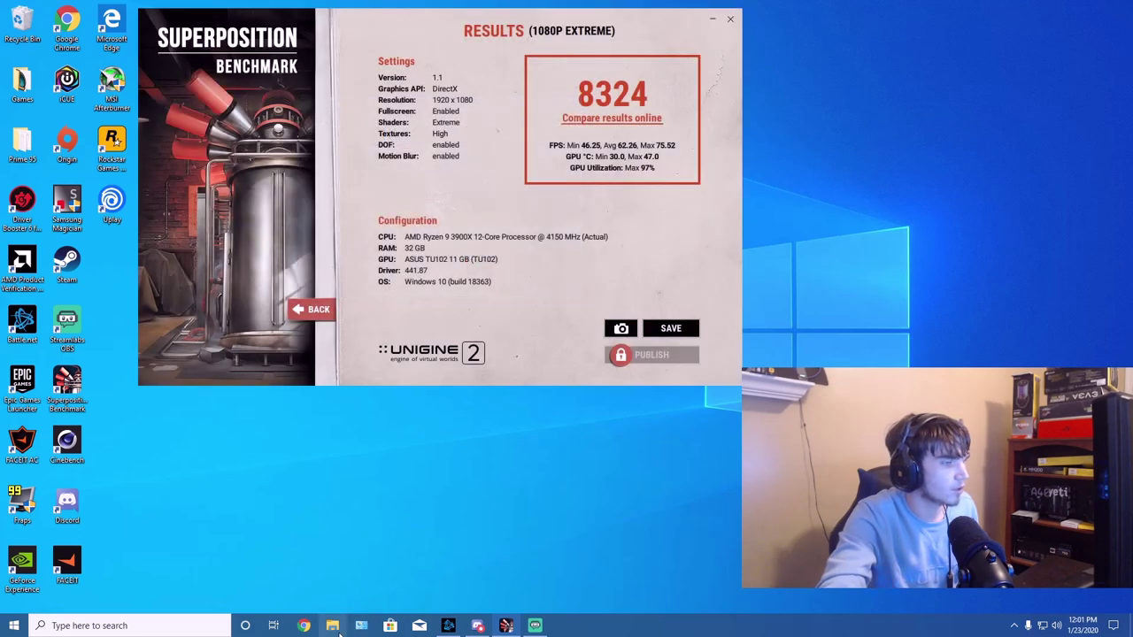
- Open the Pictures folder on Local Disk (E:) in File Explorer
{"action": "left_click", "coordinate": [332, 626]}
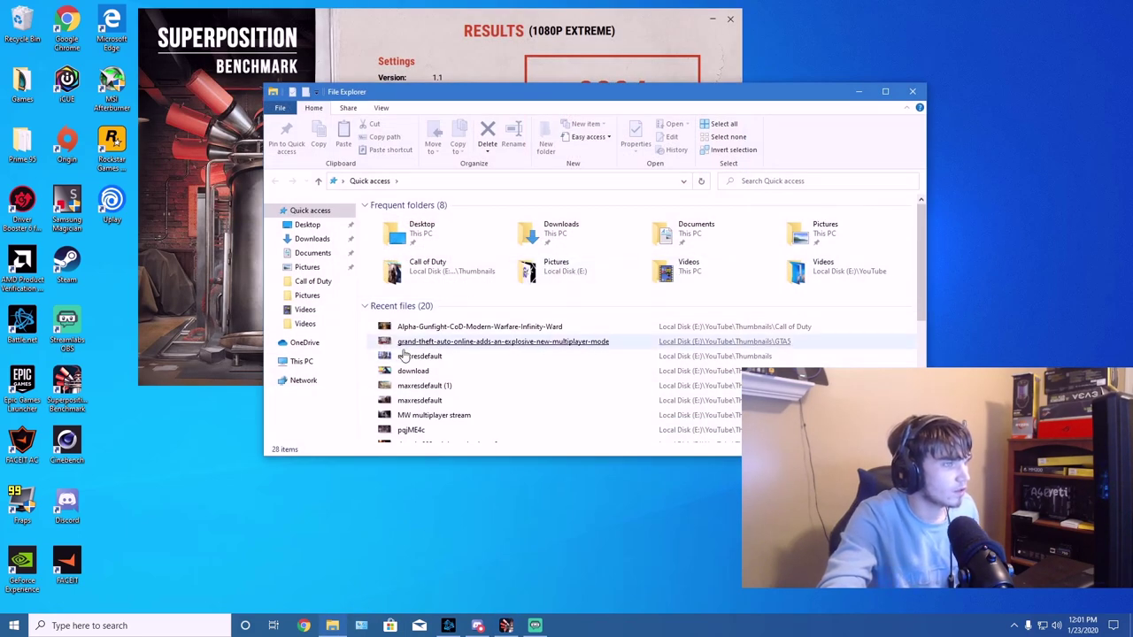
{"action": "left_click", "coordinate": [319, 362]}
{"action": "double_click", "coordinate": [717, 345]}
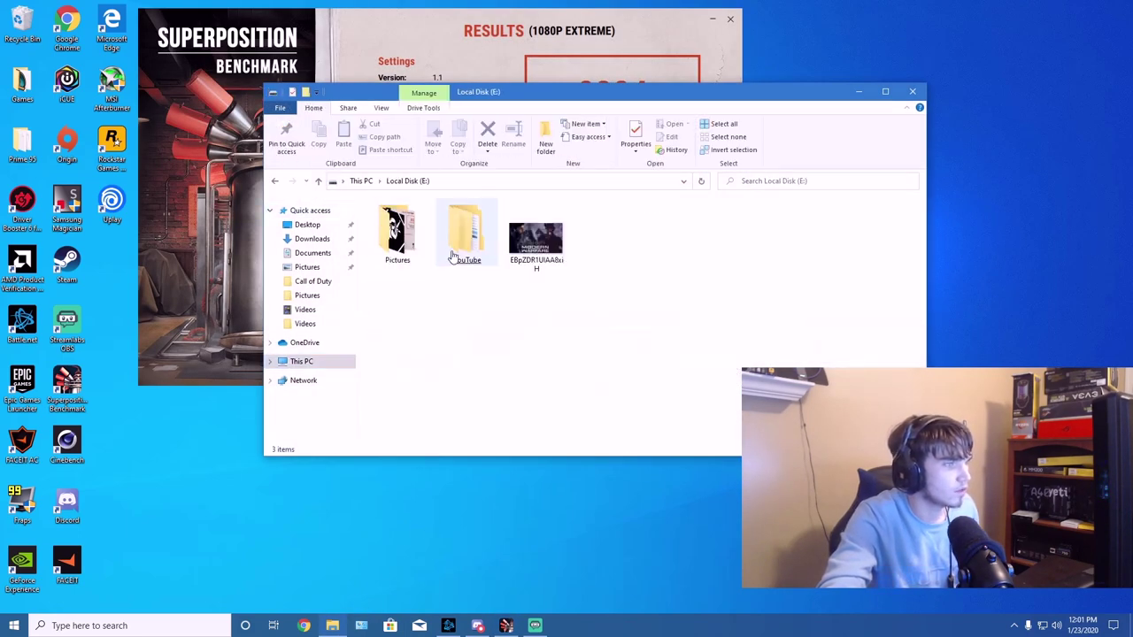
{"action": "double_click", "coordinate": [397, 232]}
- Rename the benchmark screenshot to '2080ti Stock' and minimize File Explorer
{"action": "left_click", "coordinate": [699, 255]}
{"action": "right_click", "coordinate": [699, 255]}
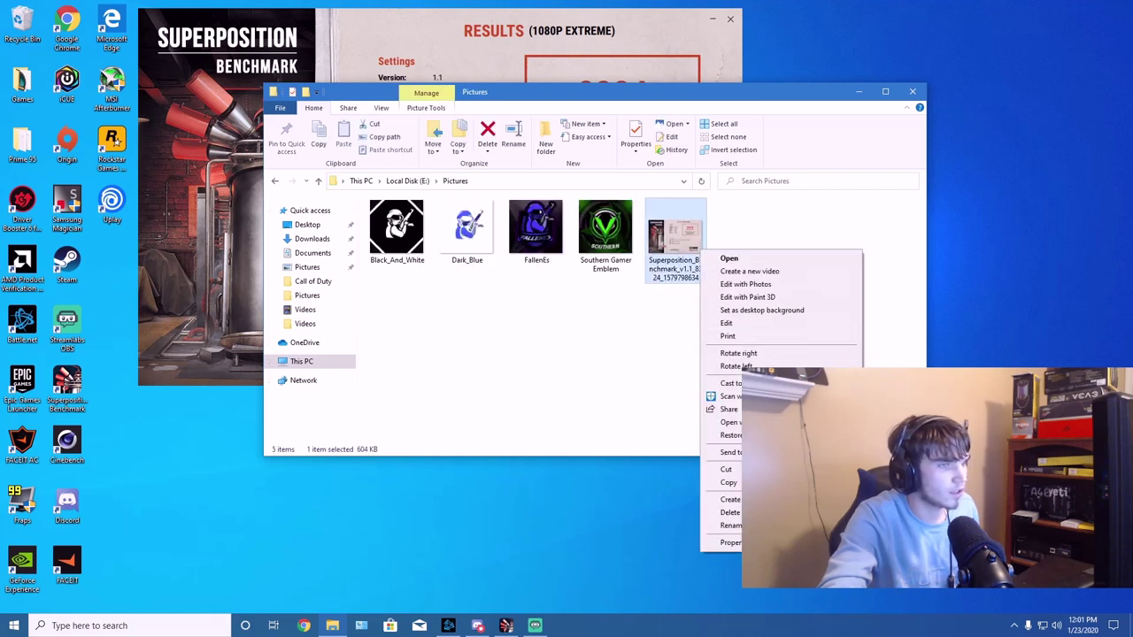
{"action": "left_click", "coordinate": [732, 525]}
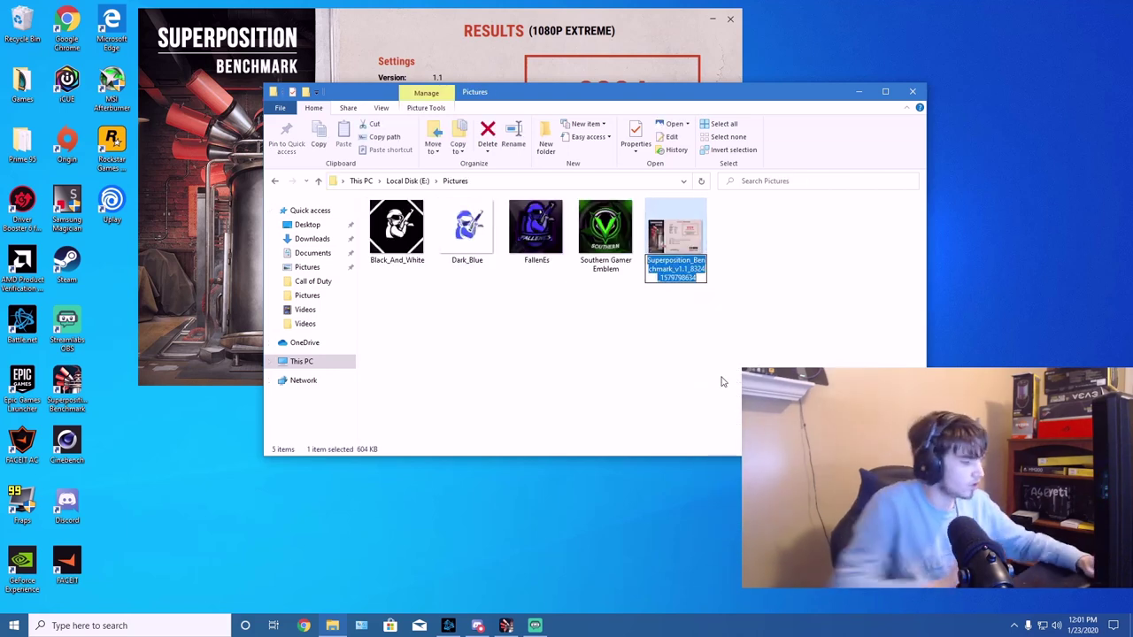
{"action": "type", "text": "2080"}
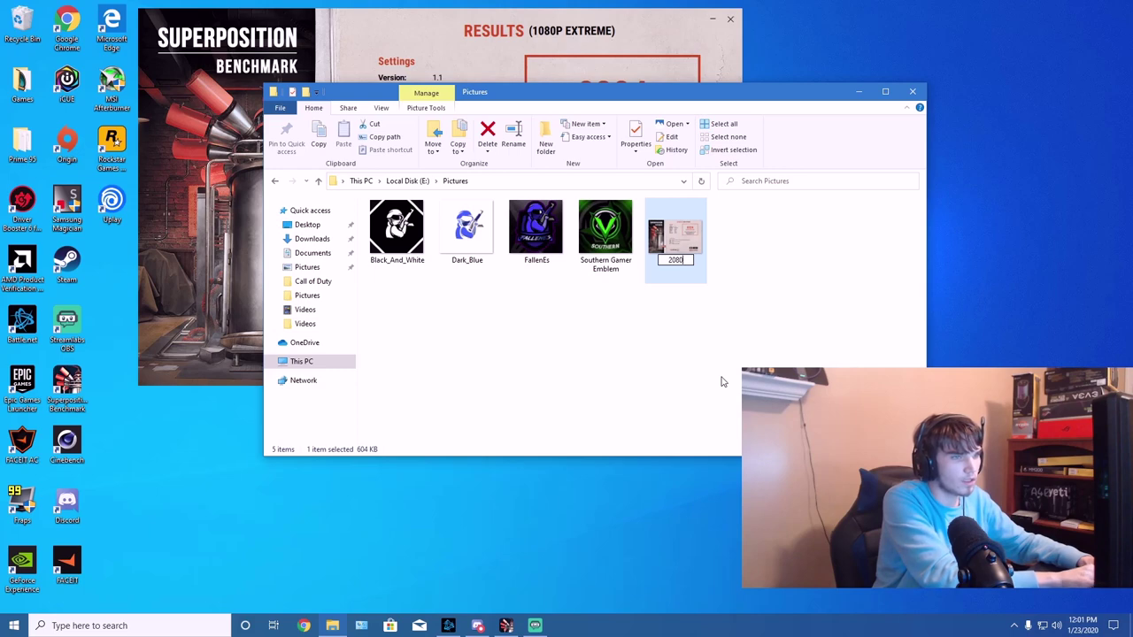
{"action": "type", "text": "ti Stock"}
{"action": "key", "text": "Return"}
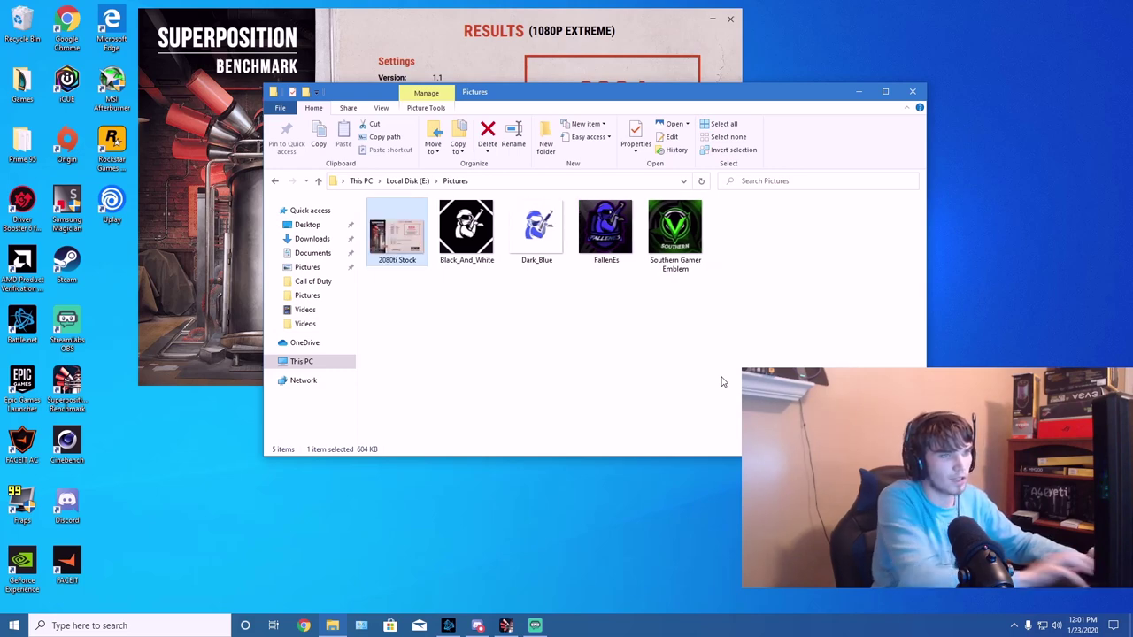
{"action": "left_click", "coordinate": [858, 92]}
{"action": "left_click_drag", "start_coordinate": [573, 33], "coordinate": [639, 44]}
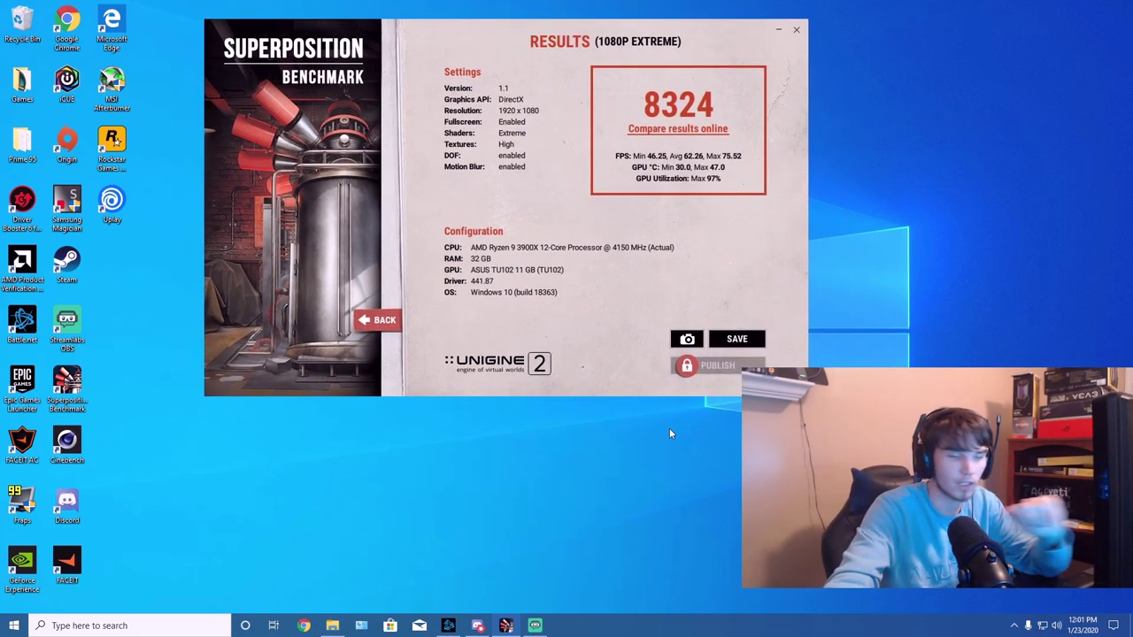
- Reopen Afterburner from the tray and place it over the 8324 results screen
{"action": "left_click", "coordinate": [1014, 626]}
{"action": "left_click", "coordinate": [990, 601]}
{"action": "left_click_drag", "start_coordinate": [627, 178], "coordinate": [663, 135]}
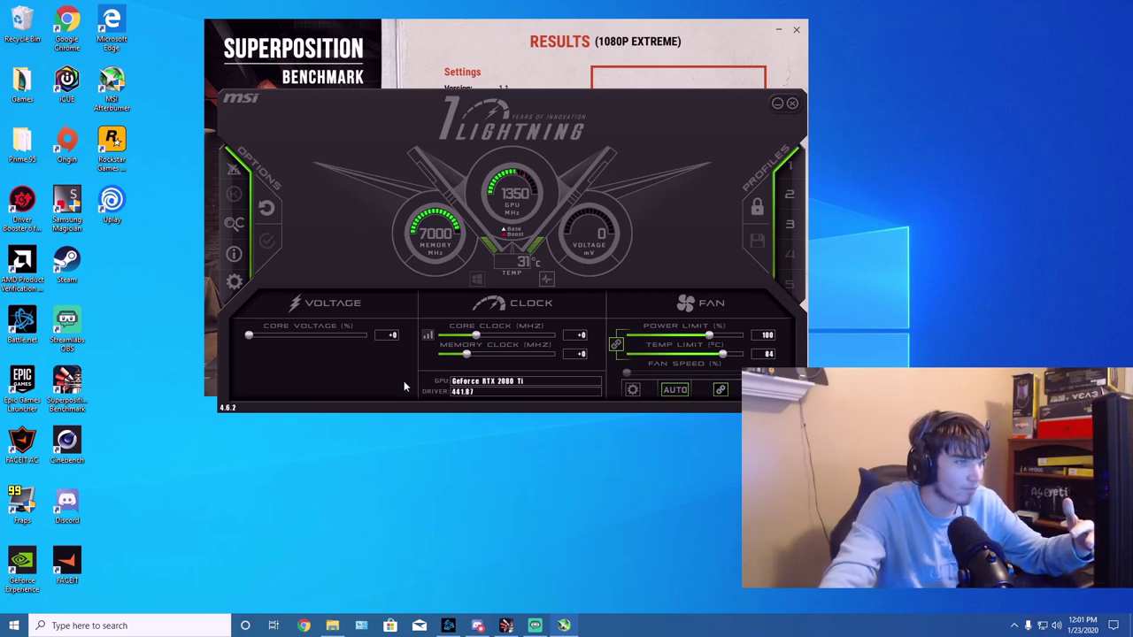
- Try core voltage +100, power limit 125 and temp limit 81
{"action": "left_click", "coordinate": [251, 337]}
{"action": "left_click_drag", "start_coordinate": [250, 337], "coordinate": [367, 336]}
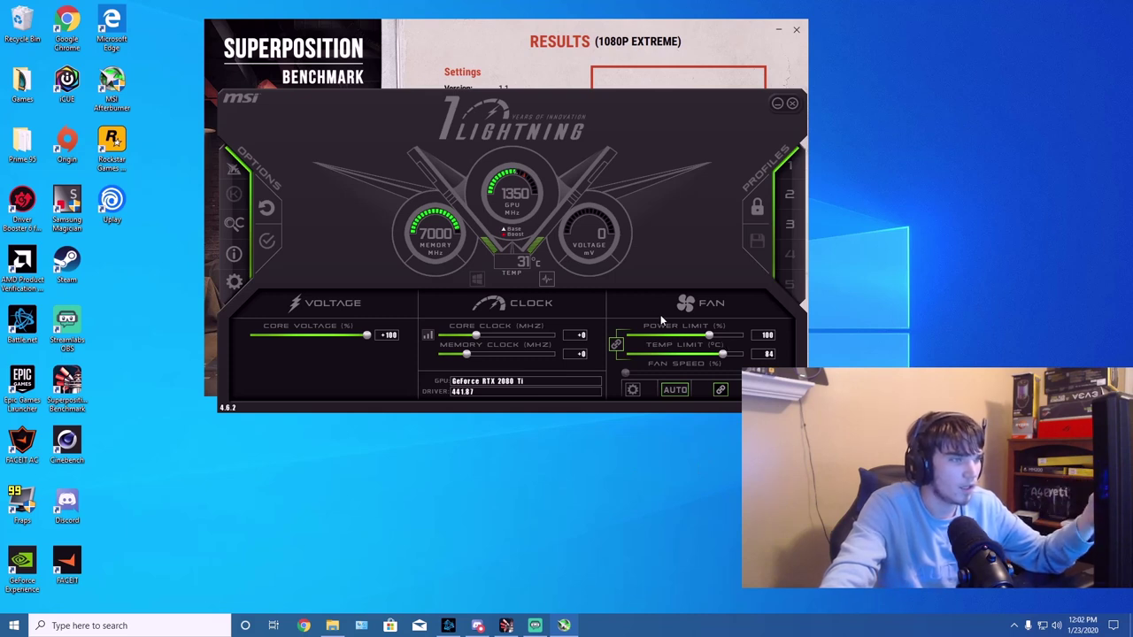
{"action": "left_click", "coordinate": [766, 336]}
{"action": "type", "text": "125"}
{"action": "key", "text": "Return"}
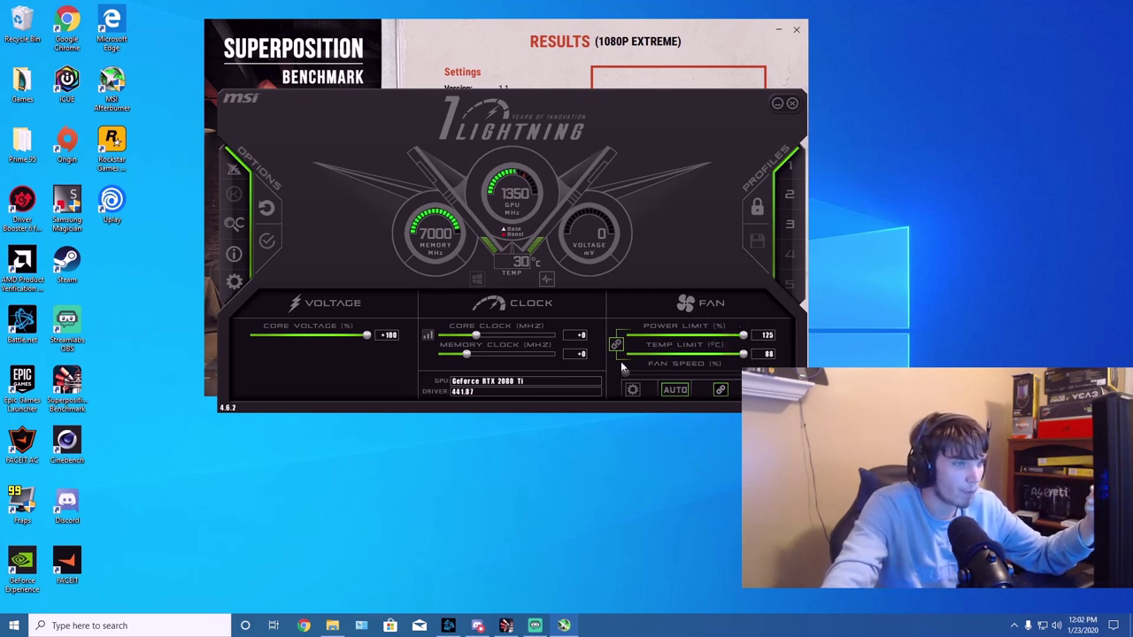
{"action": "left_click_drag", "start_coordinate": [743, 354], "coordinate": [716, 361]}
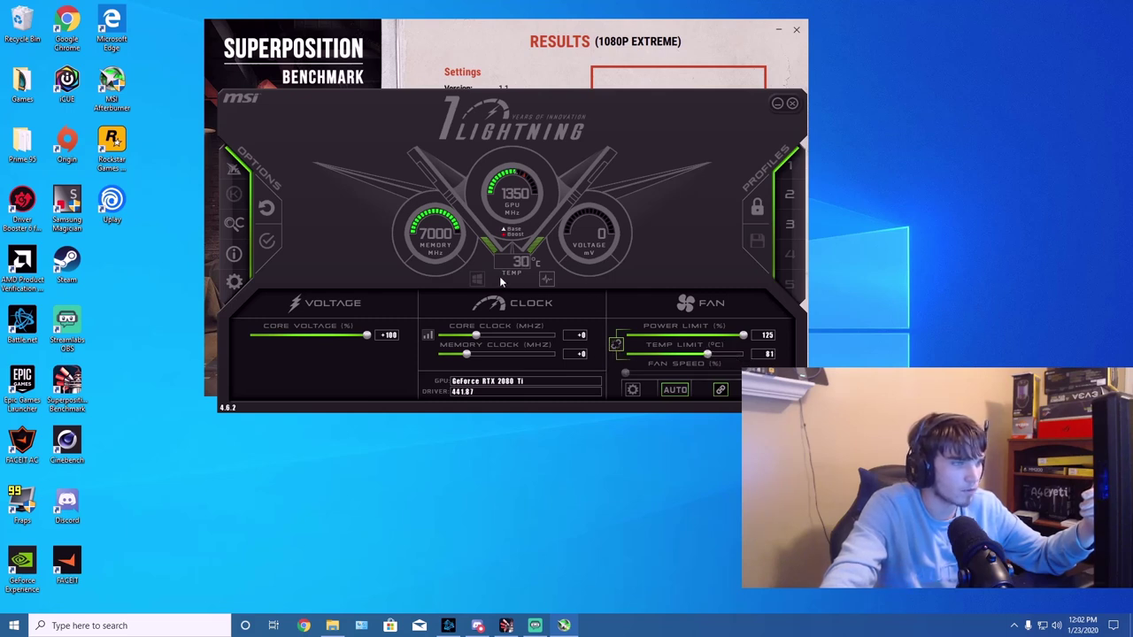
- Reset to defaults, then apply core voltage +100 and power limit 125
{"action": "left_click", "coordinate": [265, 209]}
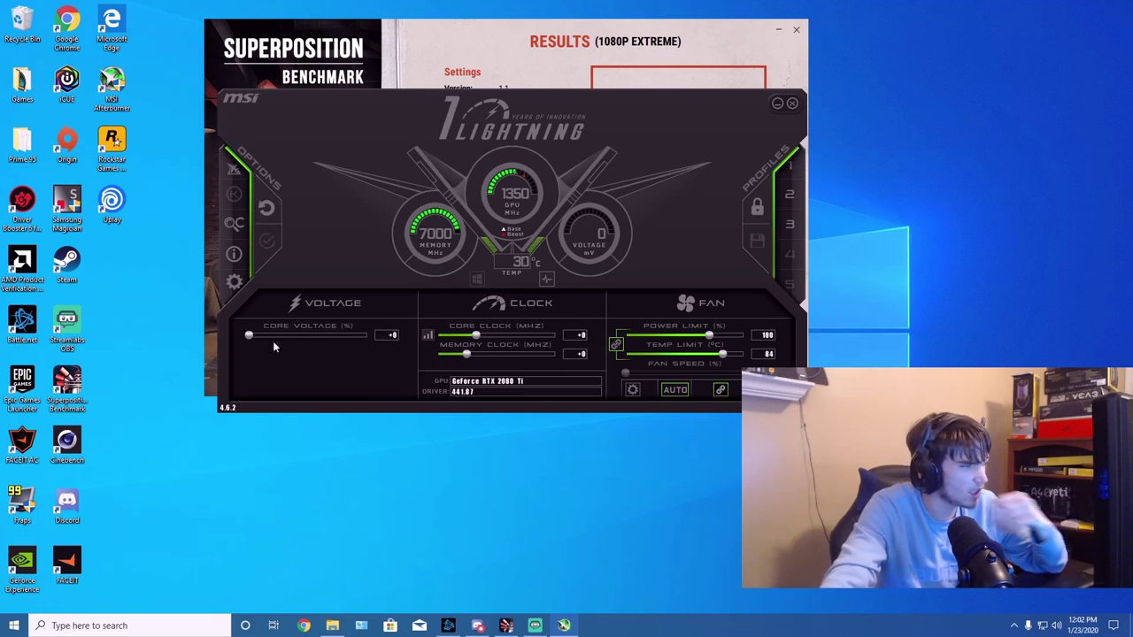
{"action": "left_click_drag", "start_coordinate": [250, 337], "coordinate": [367, 336]}
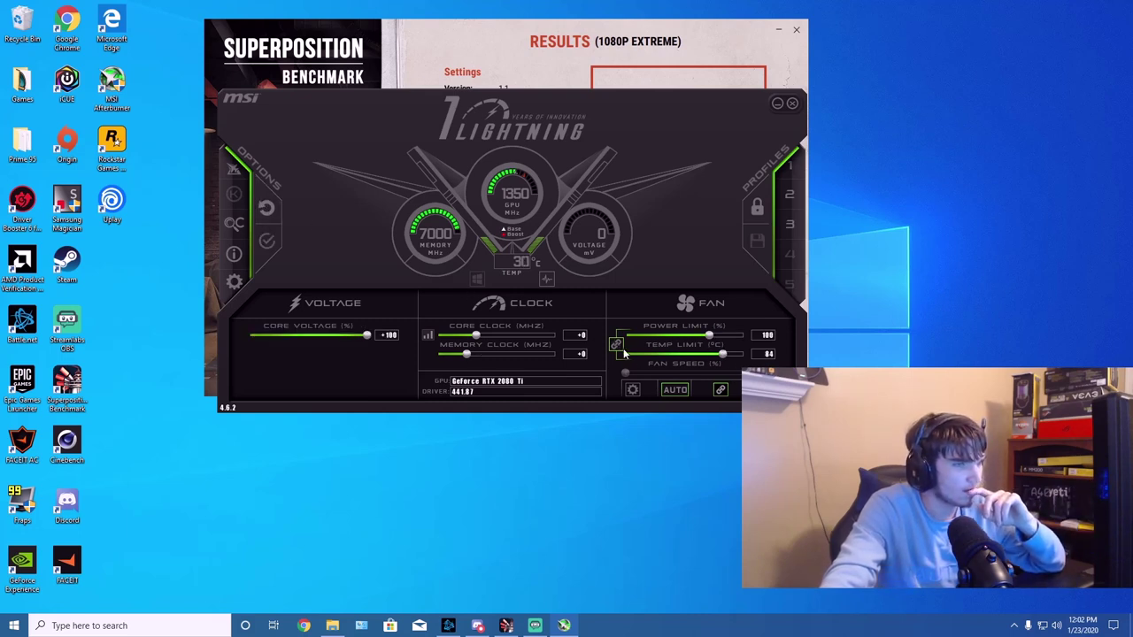
{"action": "left_click_drag", "start_coordinate": [708, 334], "coordinate": [749, 336]}
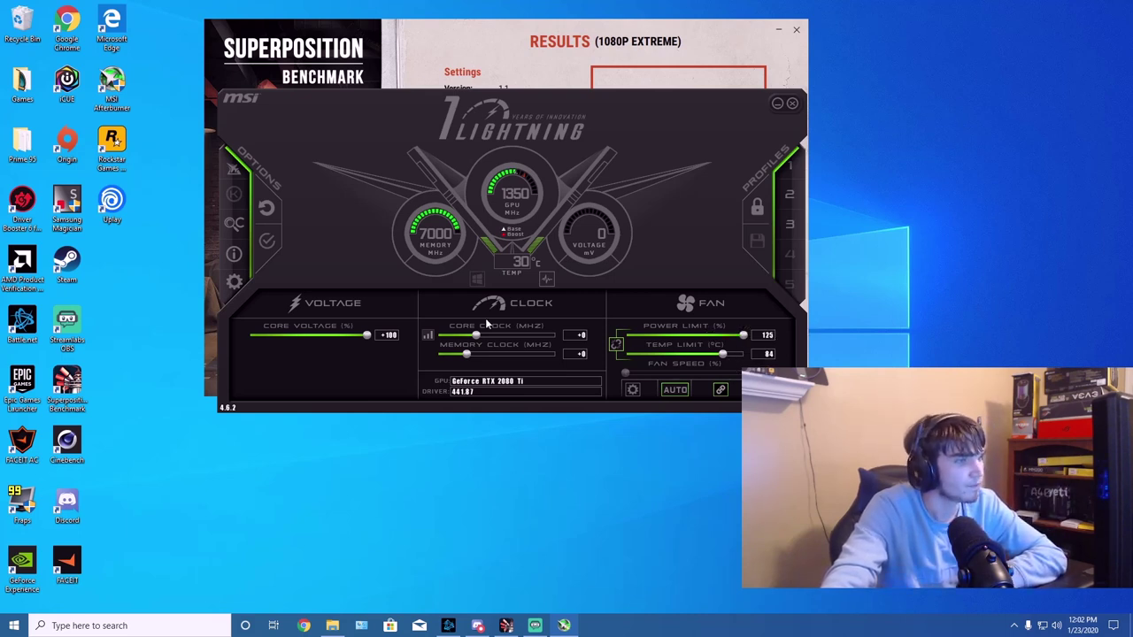
{"action": "left_click_drag", "start_coordinate": [601, 126], "coordinate": [625, 108]}
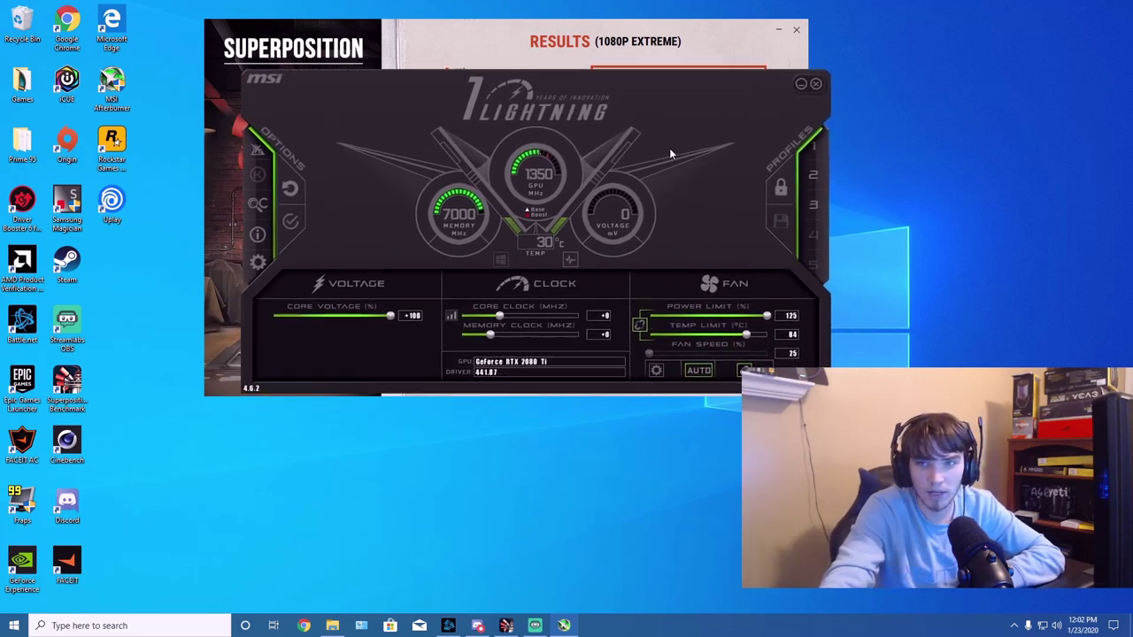
{"action": "left_click_drag", "start_coordinate": [708, 239], "coordinate": [681, 210]}
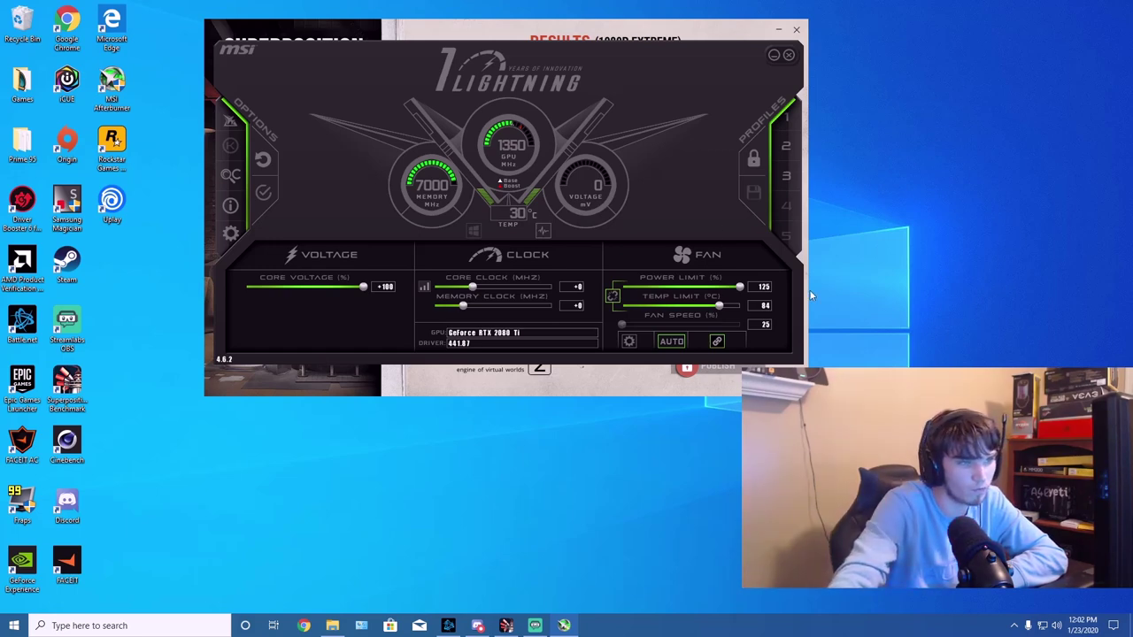
{"action": "left_click_drag", "start_coordinate": [614, 77], "coordinate": [640, 72]}
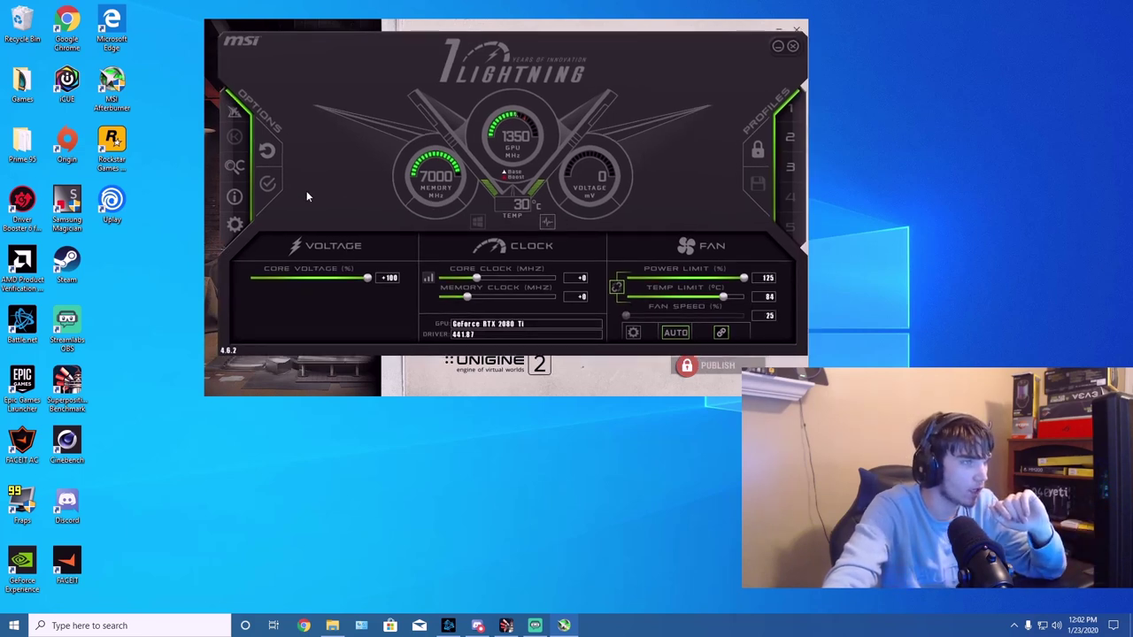
{"action": "left_click", "coordinate": [267, 183]}
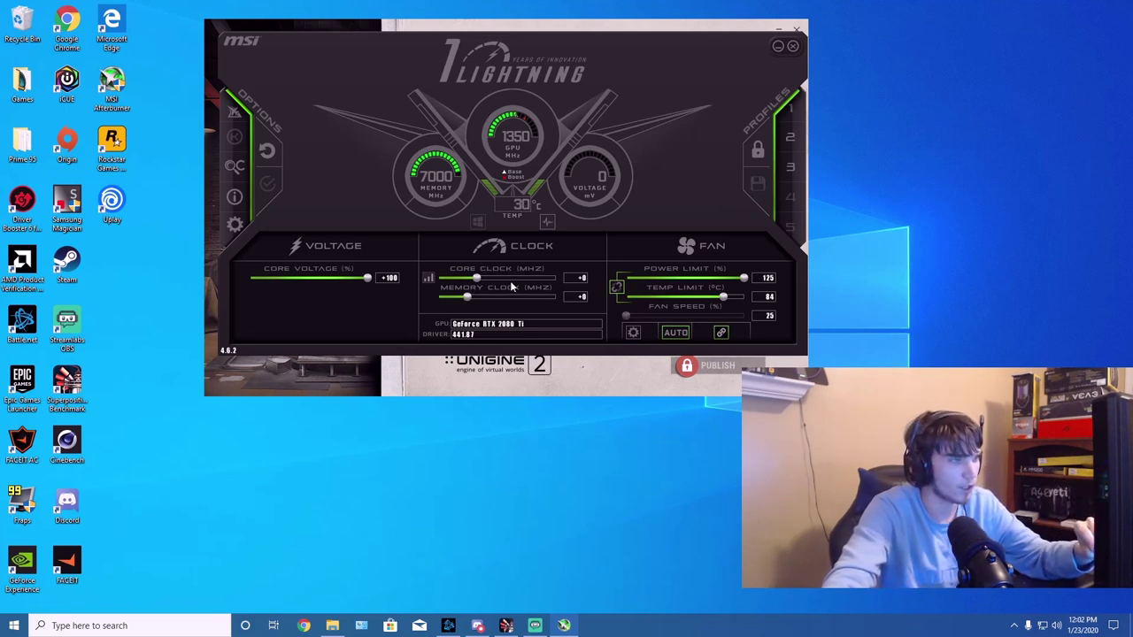
- Set a +100 core clock offset and apply it
{"action": "left_click", "coordinate": [583, 283]}
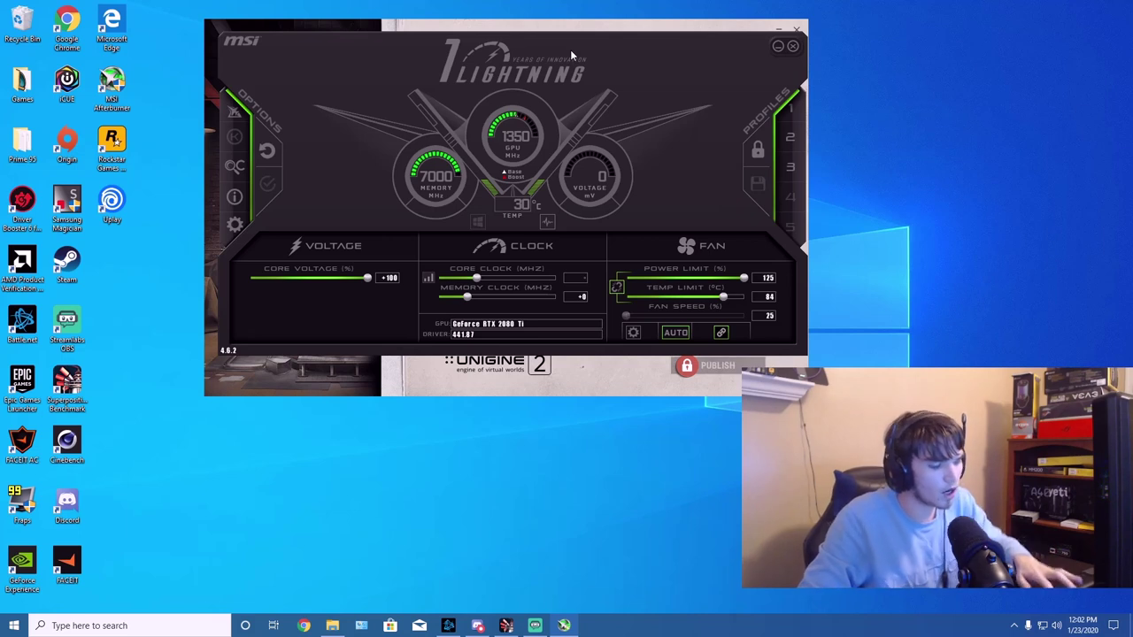
{"action": "key", "text": "Return"}
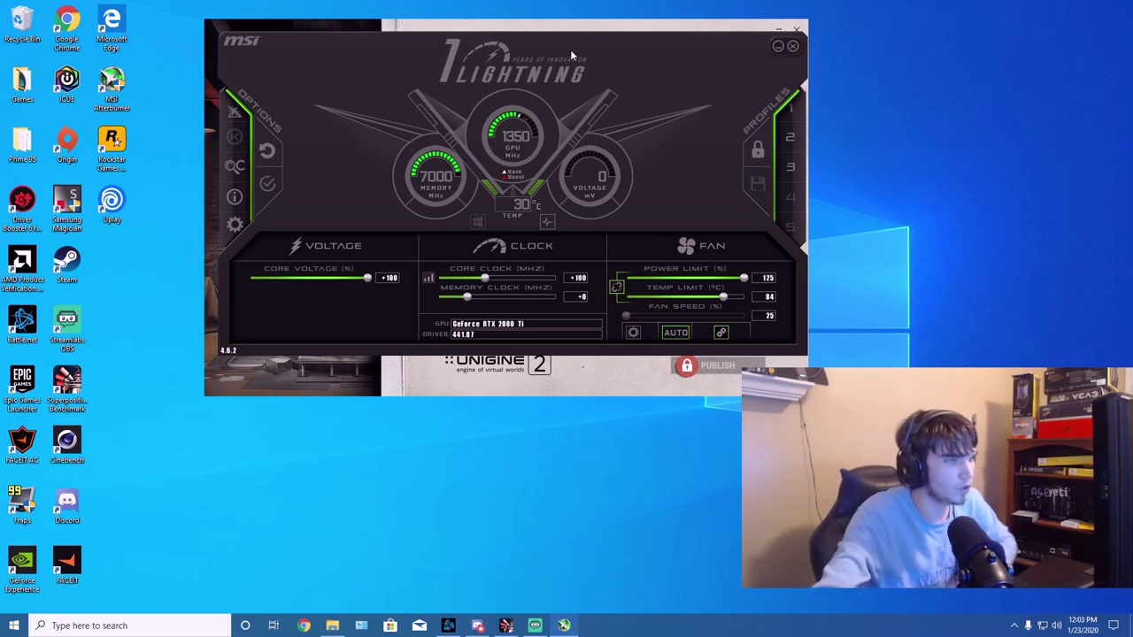
{"action": "left_click", "coordinate": [267, 183]}
- Minimize Afterburner and rerun 1080p Extreme, scoring 8881 at 66.43 average FPS
{"action": "left_click_drag", "start_coordinate": [412, 60], "coordinate": [414, 94]}
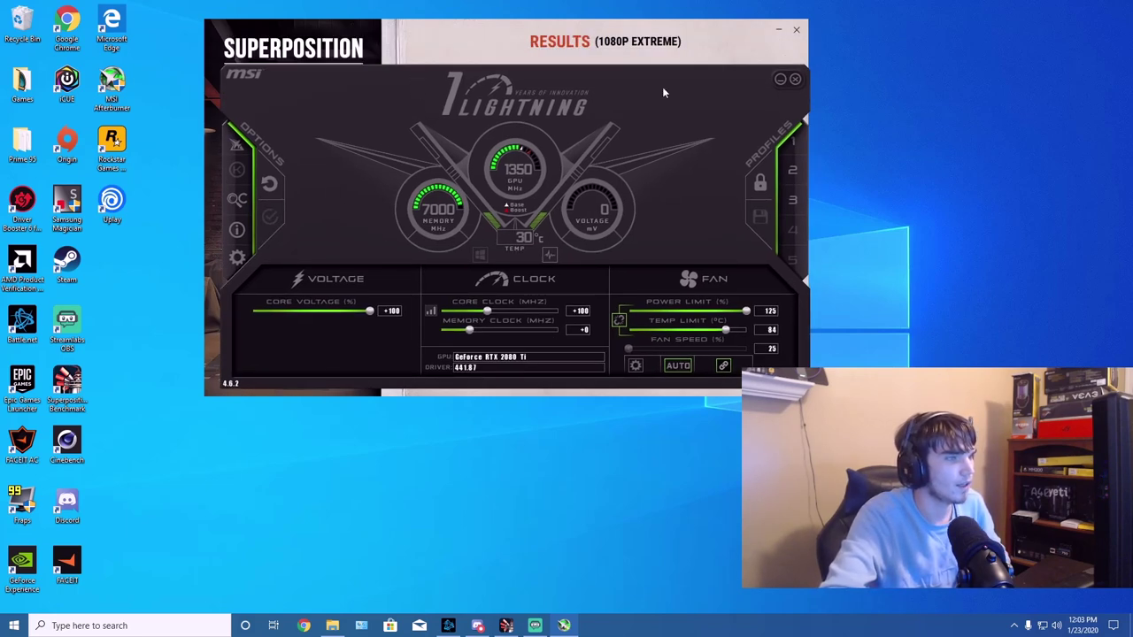
{"action": "left_click", "coordinate": [776, 78]}
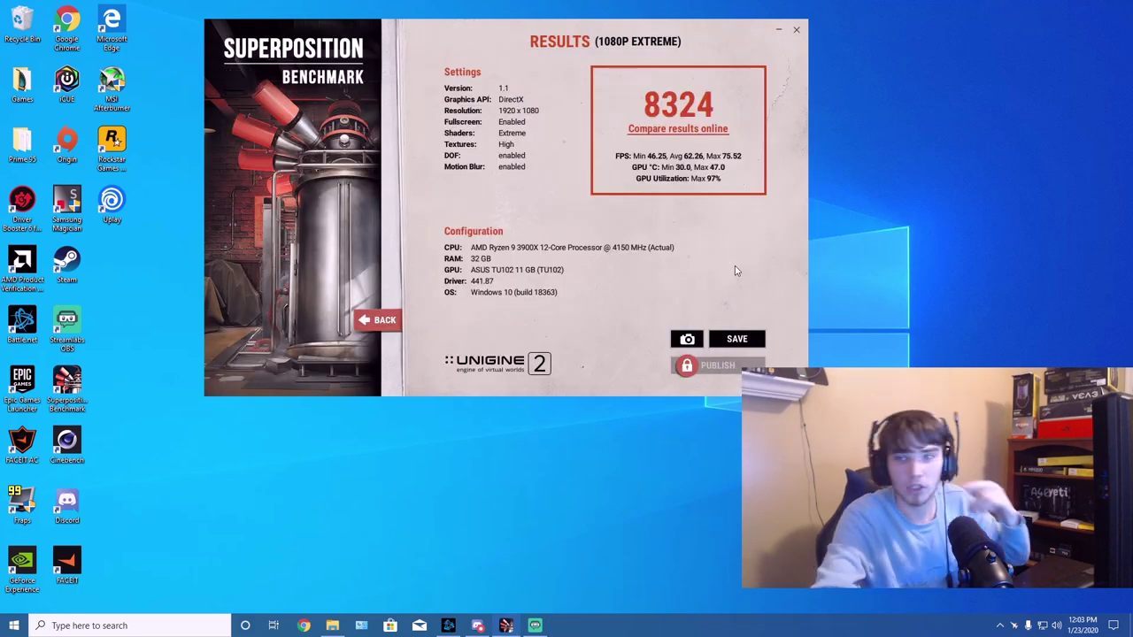
{"action": "left_click", "coordinate": [380, 320]}
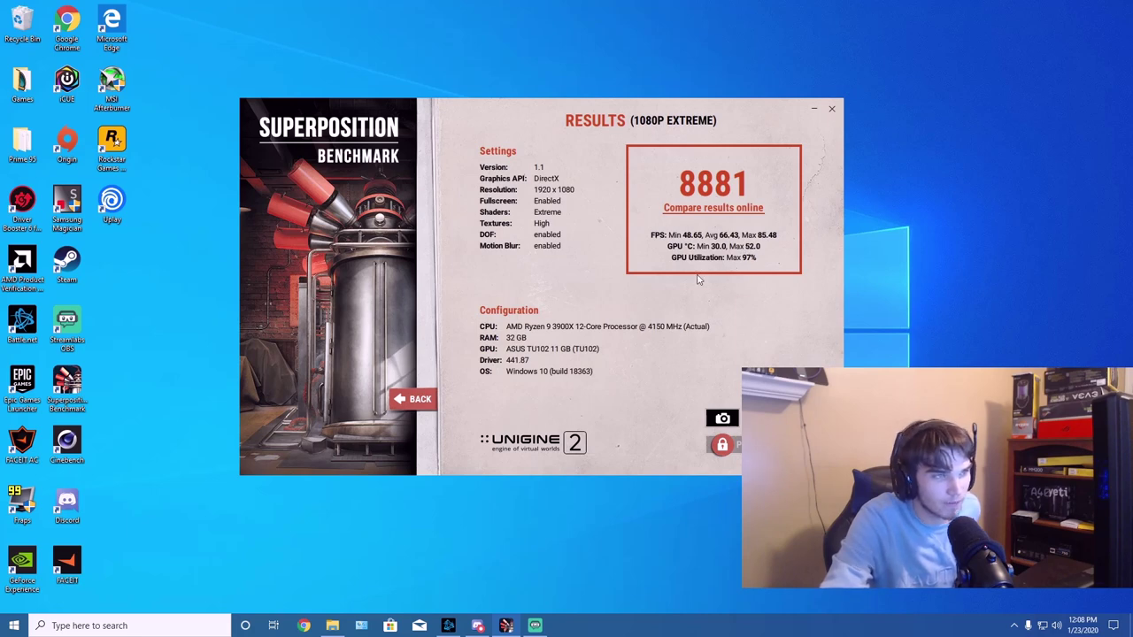
{"action": "left_click_drag", "start_coordinate": [667, 119], "coordinate": [664, 86]}
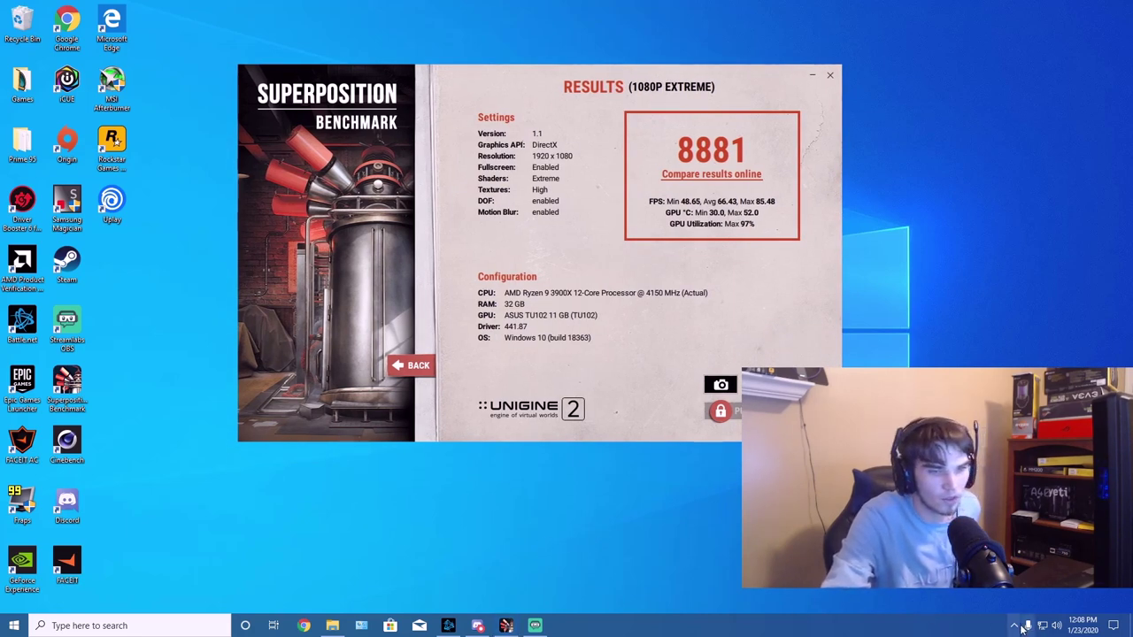
- Save a screenshot of the 8881 result into the Pictures folder on Local Disk (E:), then return to the main menu
{"action": "left_click", "coordinate": [720, 384]}
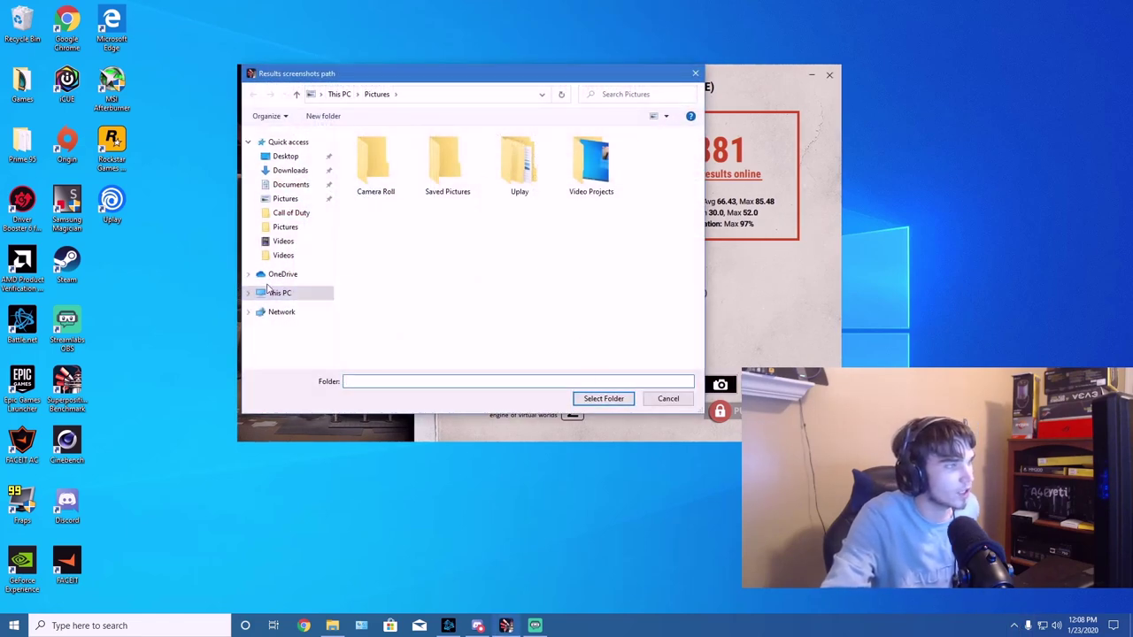
{"action": "left_click", "coordinate": [275, 296]}
{"action": "left_click", "coordinate": [426, 339]}
{"action": "double_click", "coordinate": [426, 339]}
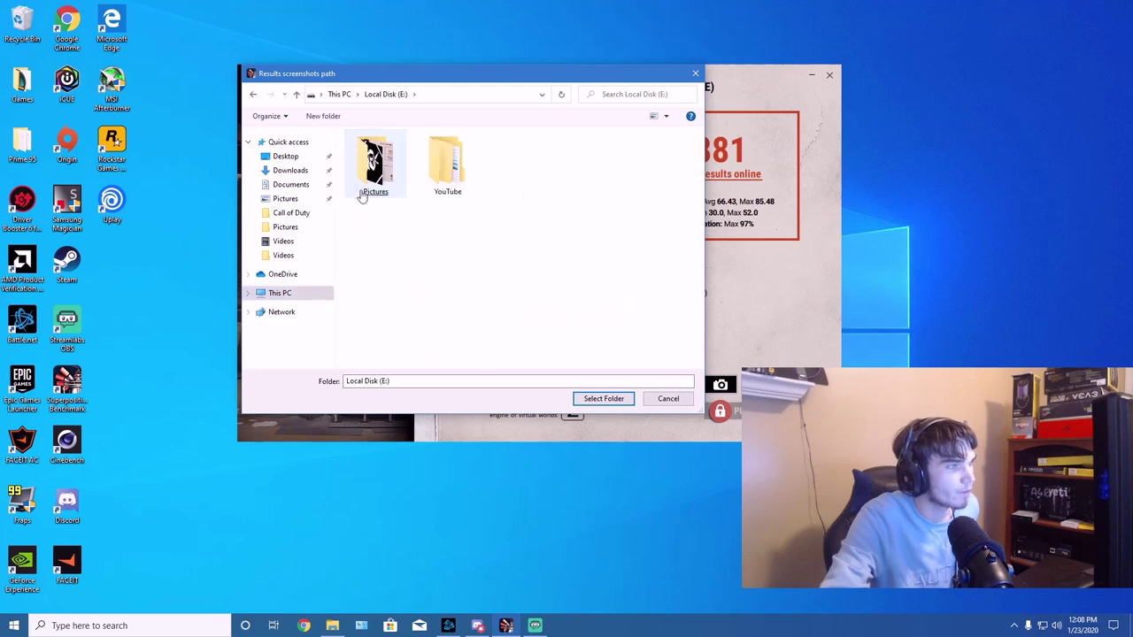
{"action": "double_click", "coordinate": [362, 195]}
{"action": "left_click", "coordinate": [601, 401]}
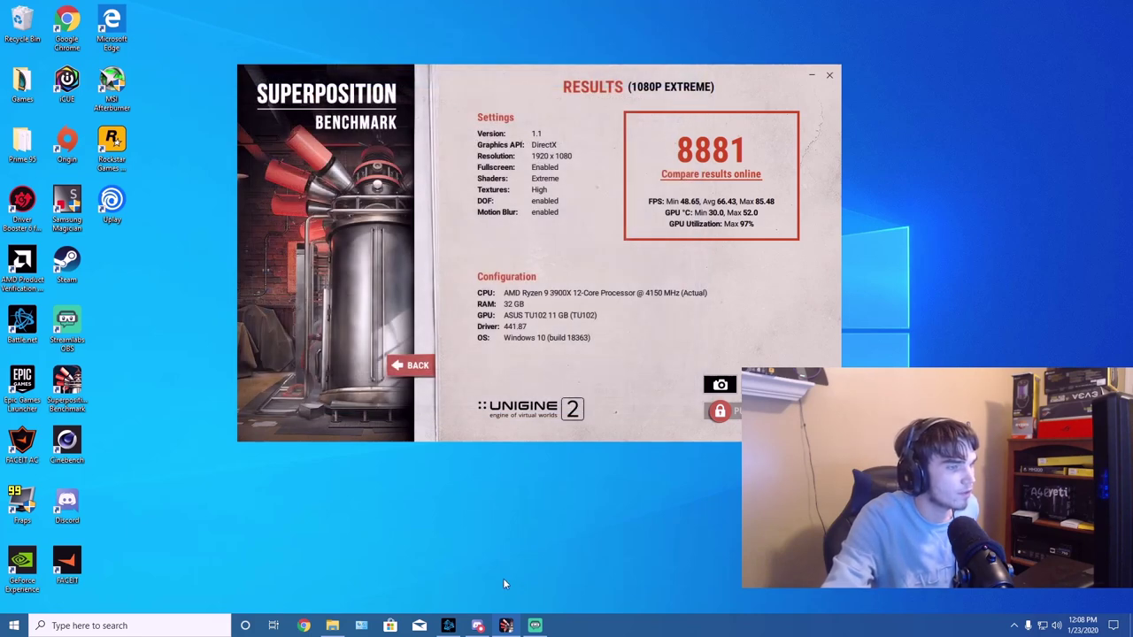
{"action": "left_click", "coordinate": [610, 323]}
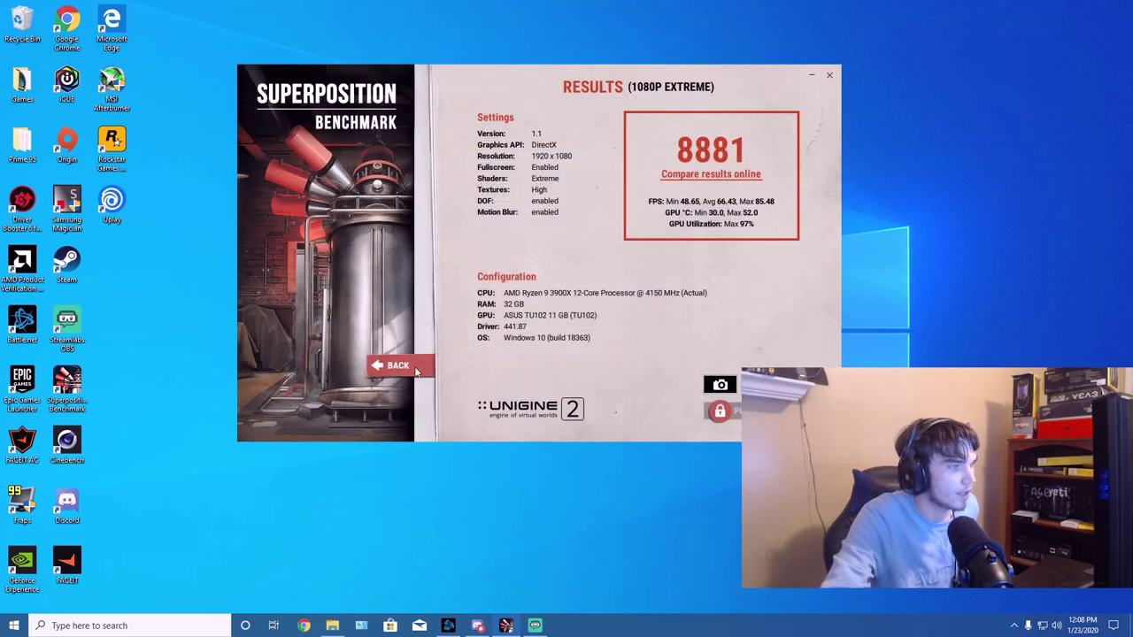
{"action": "left_click", "coordinate": [410, 365]}
- Close the stray browser and rename the new screenshot in E:\Pictures to '2080ti +100 Core'
{"action": "left_click", "coordinate": [303, 626]}
{"action": "left_click", "coordinate": [1119, 8]}
{"action": "left_click", "coordinate": [332, 626]}
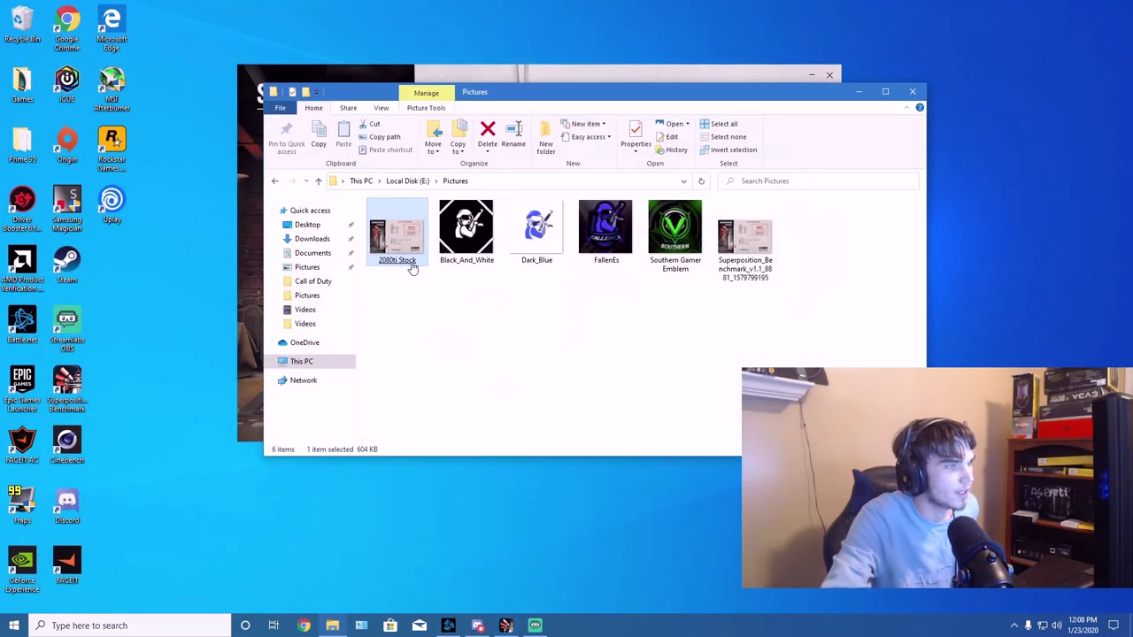
{"action": "right_click", "coordinate": [751, 266]}
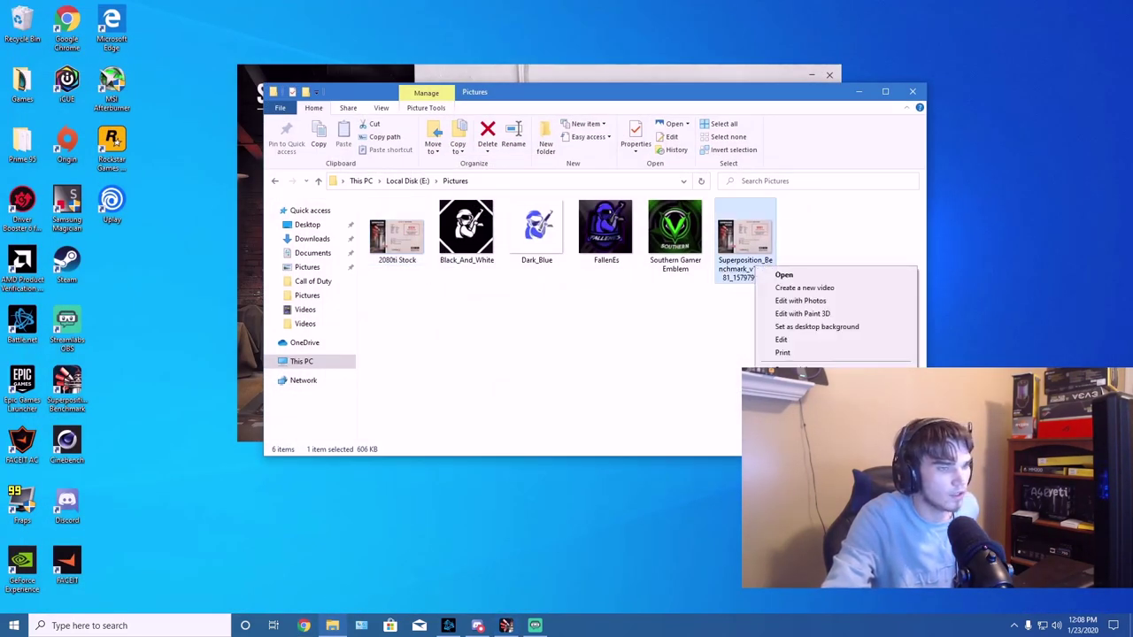
{"action": "type", "text": "m"}
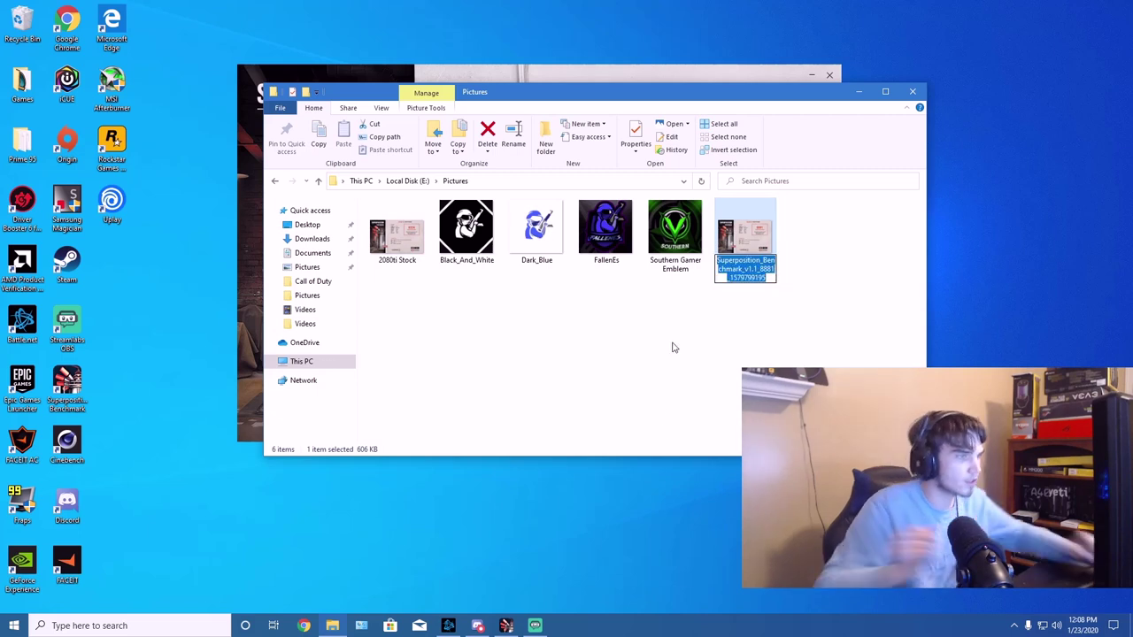
{"action": "type", "text": "2080"}
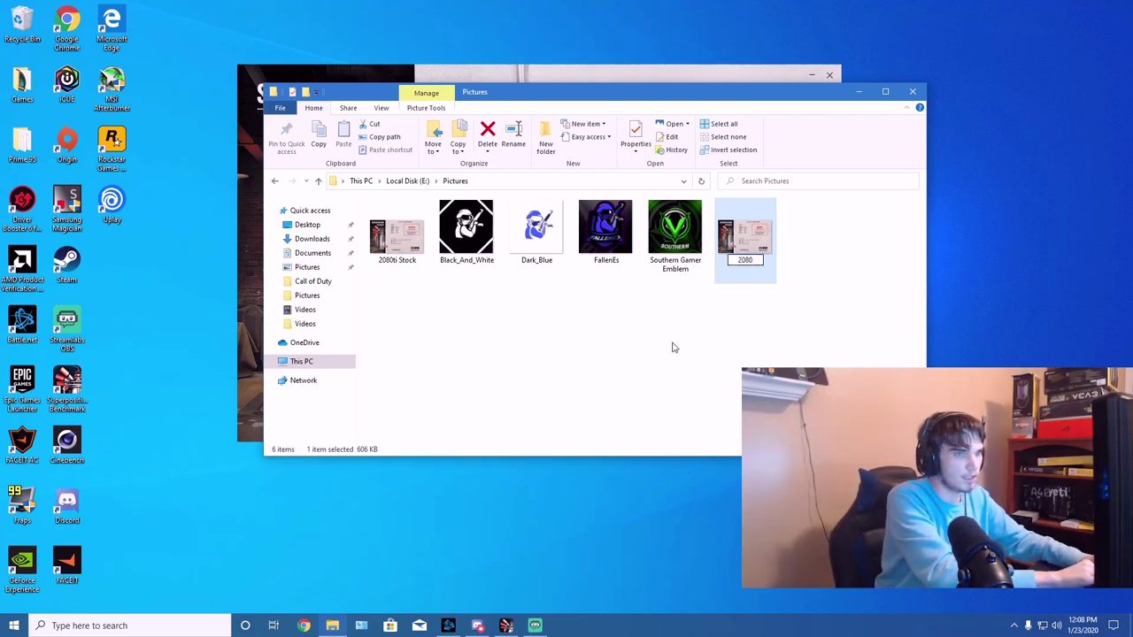
{"action": "type", "text": "ti"}
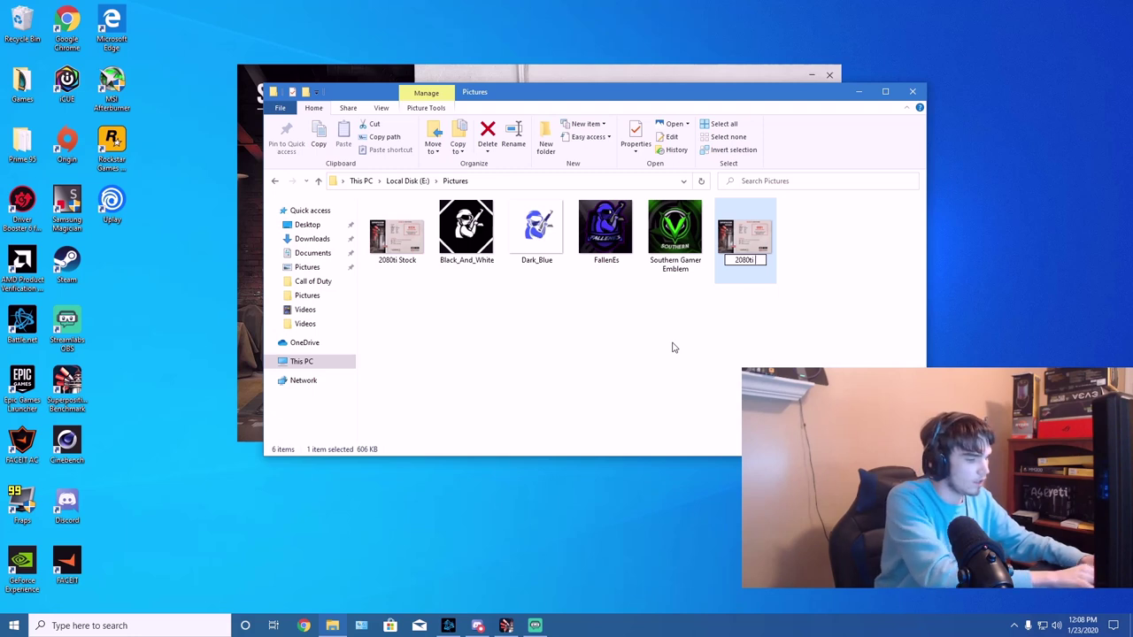
{"action": "type", "text": " +100 C"}
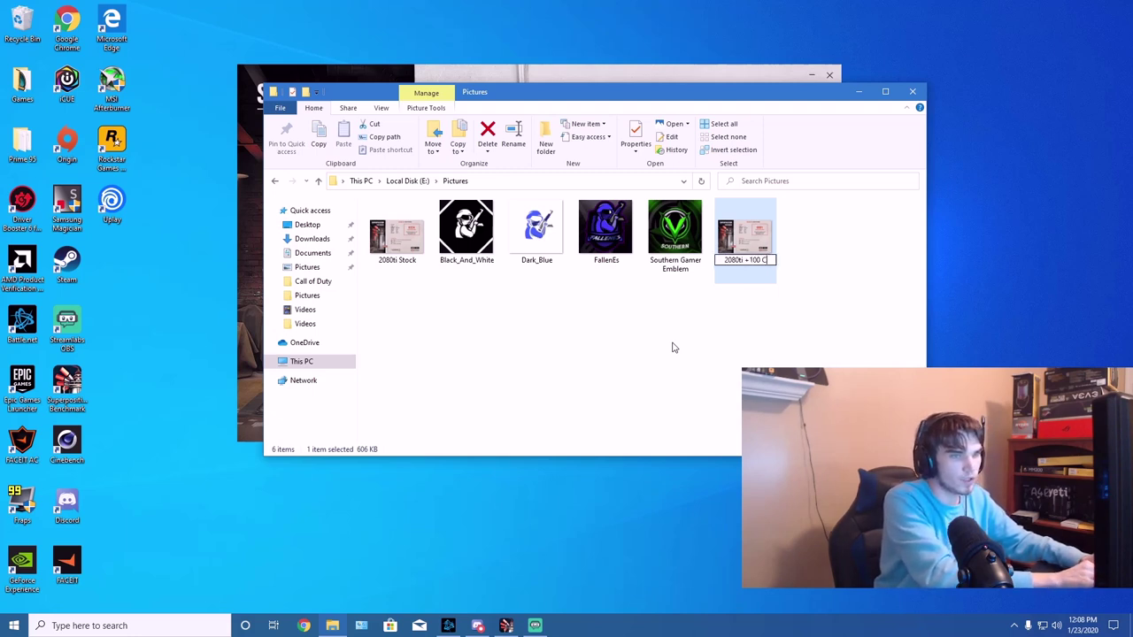
{"action": "type", "text": "ore"}
{"action": "key", "text": "Return"}
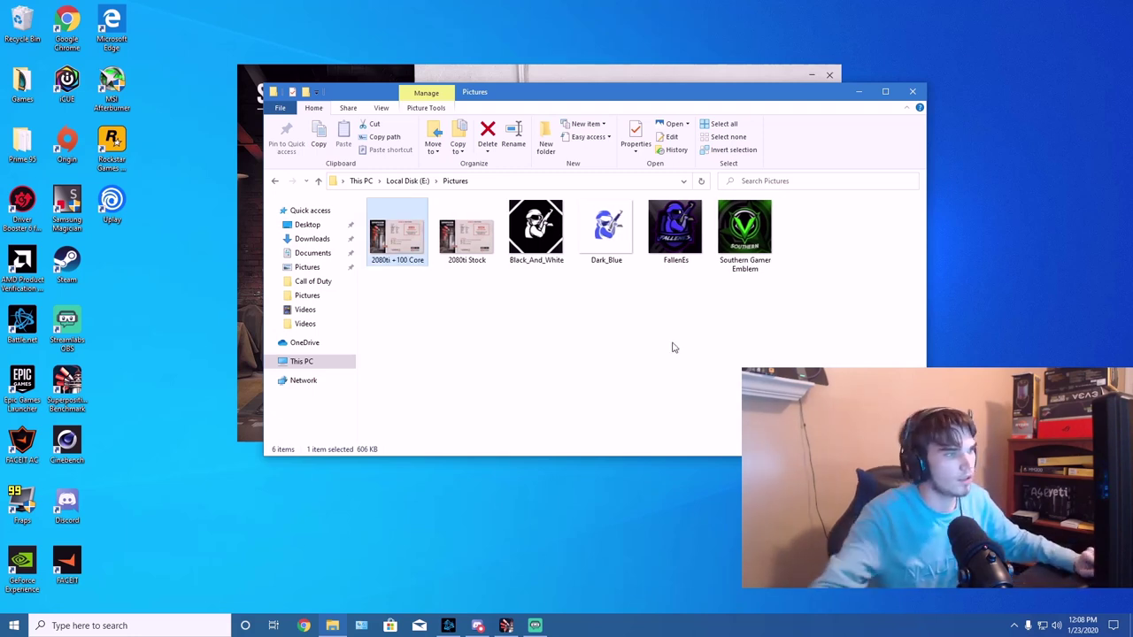
{"action": "left_click", "coordinate": [582, 336]}
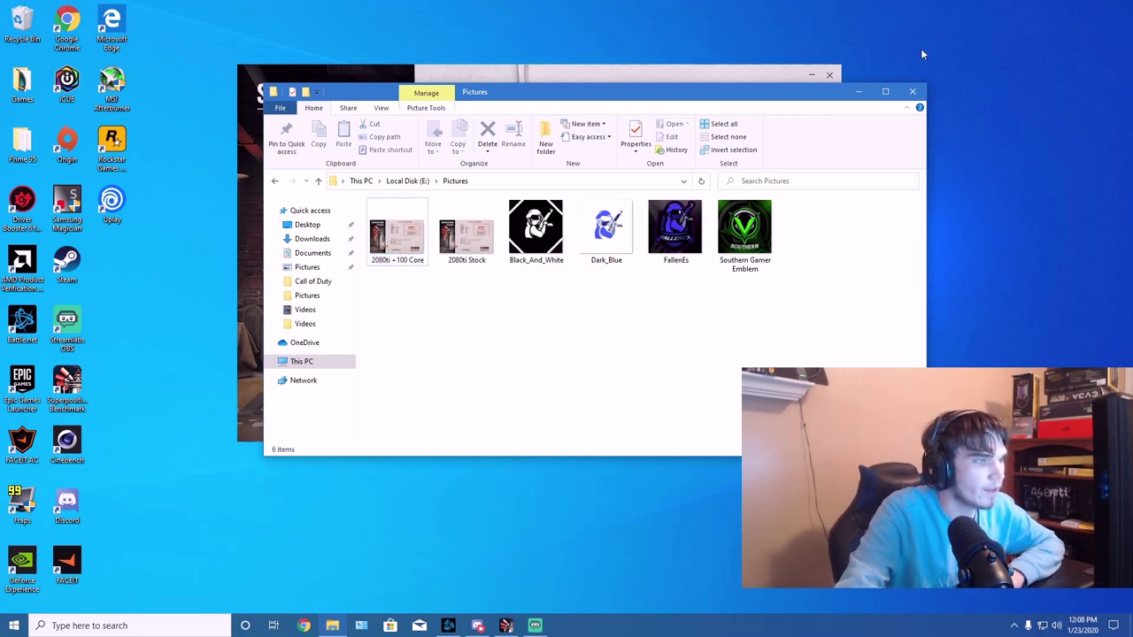
{"action": "left_click", "coordinate": [858, 91]}
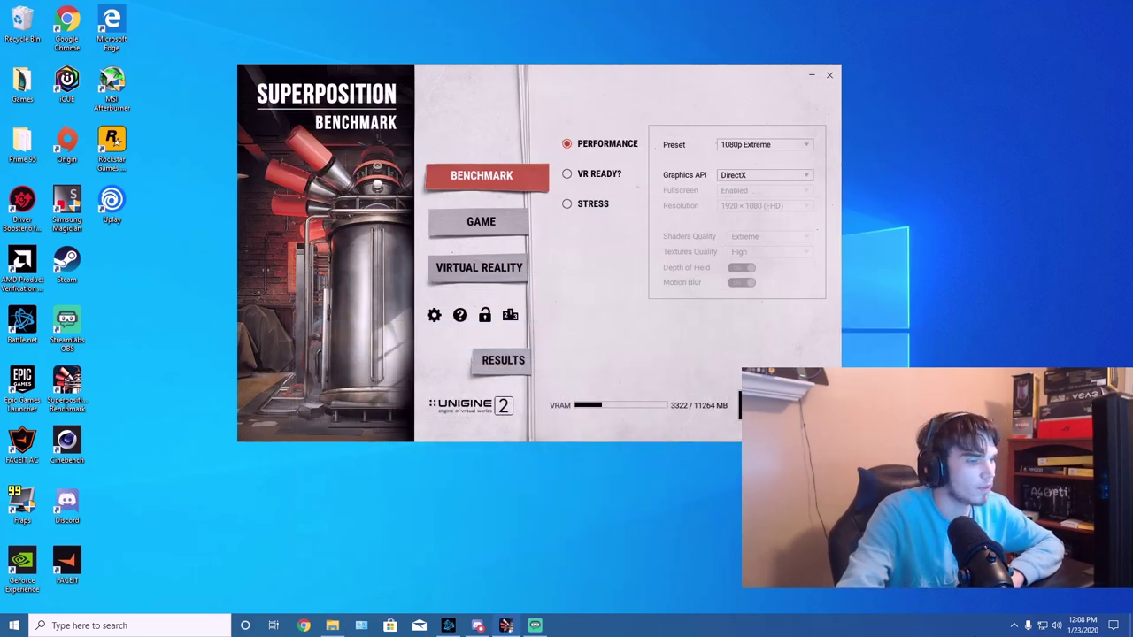
- Open Afterburner from the tray and bring up its hardware monitor graphs over the main window
{"action": "left_click", "coordinate": [1015, 626]}
{"action": "left_click", "coordinate": [992, 602]}
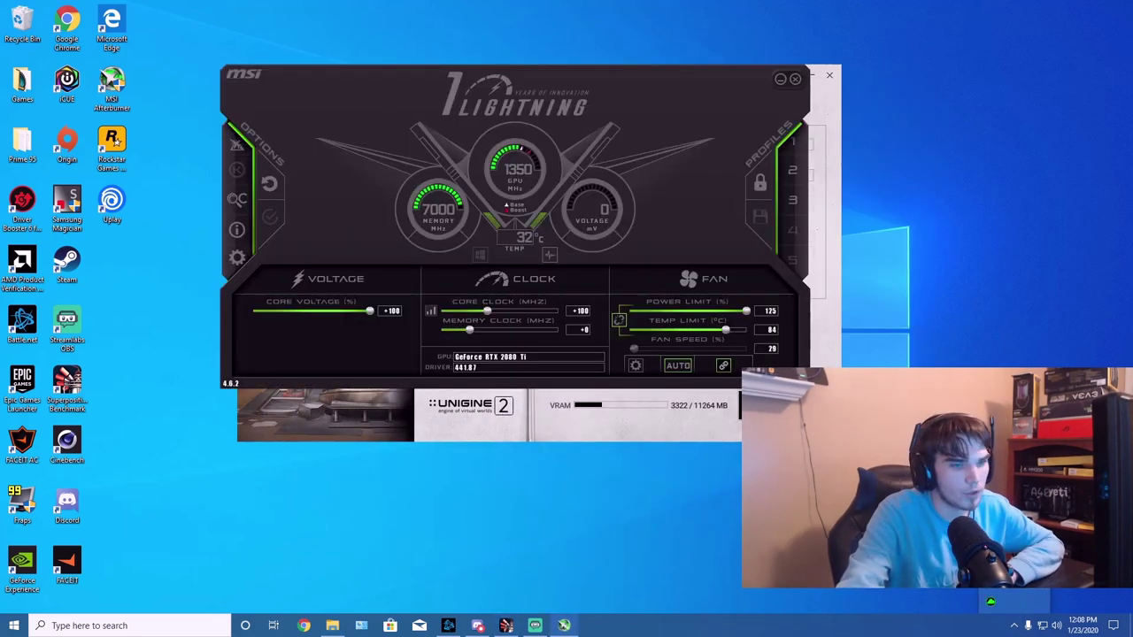
{"action": "left_click_drag", "start_coordinate": [604, 109], "coordinate": [618, 105]}
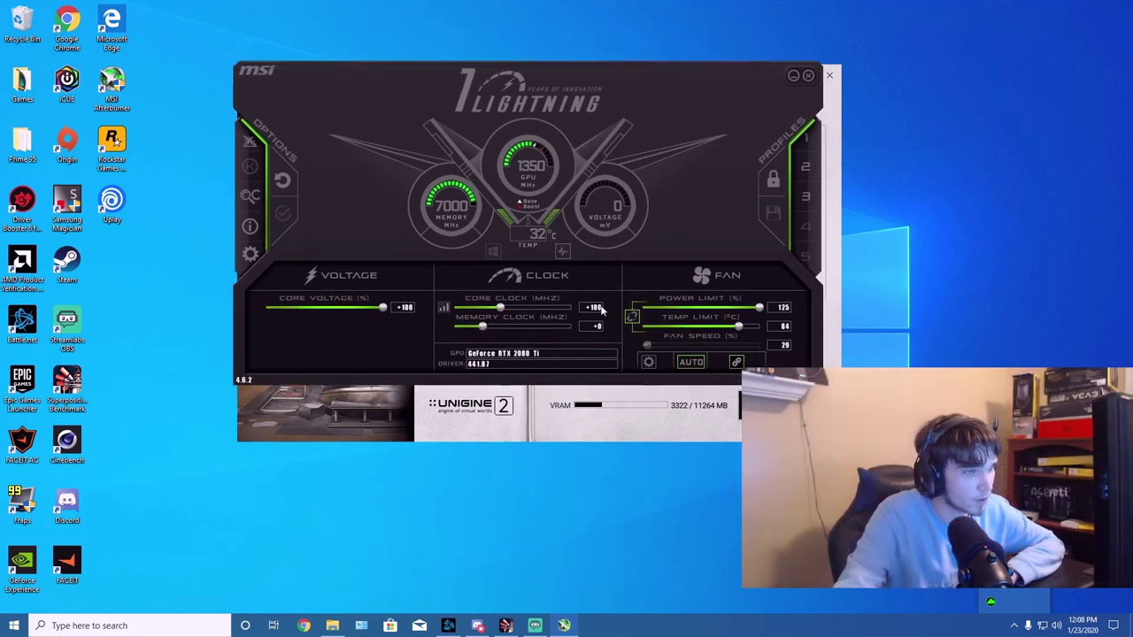
{"action": "left_click", "coordinate": [564, 252]}
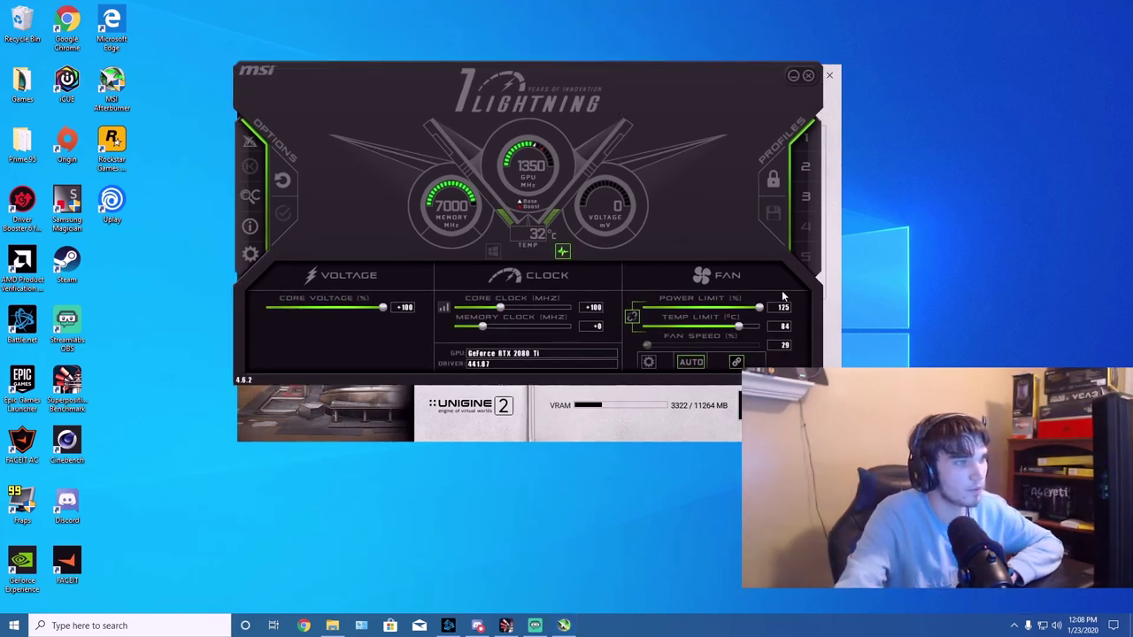
{"action": "left_click_drag", "start_coordinate": [553, 251], "coordinate": [535, 81]}
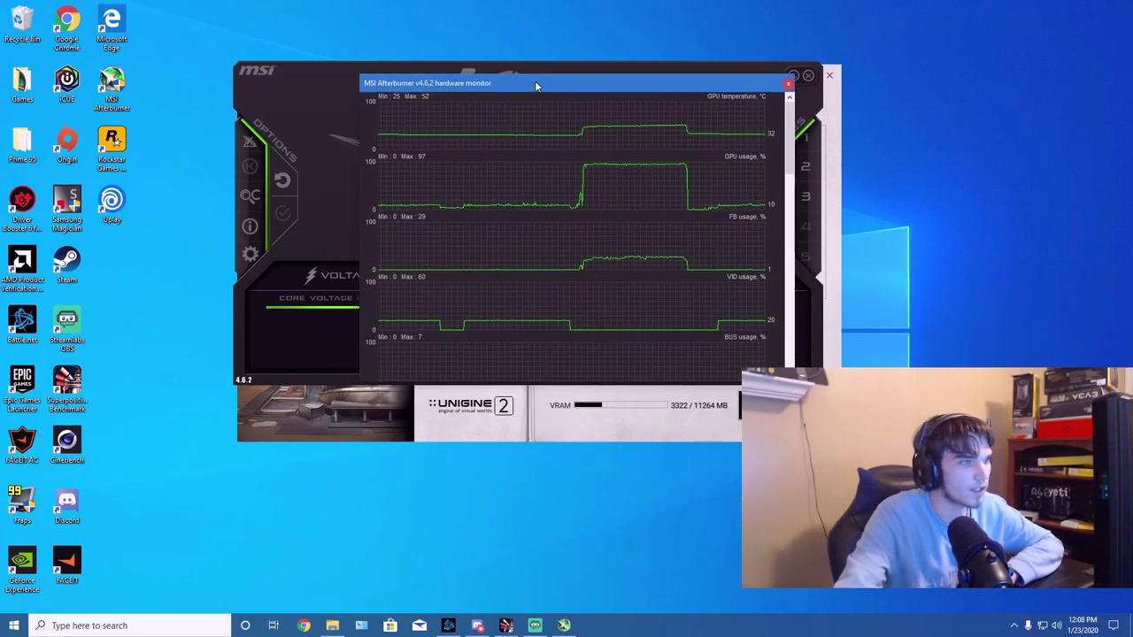
- Scroll through the graphs: GPU temperature peaking at 52, usage 97, core clock 2100
{"action": "mouse_move", "coordinate": [671, 155]}
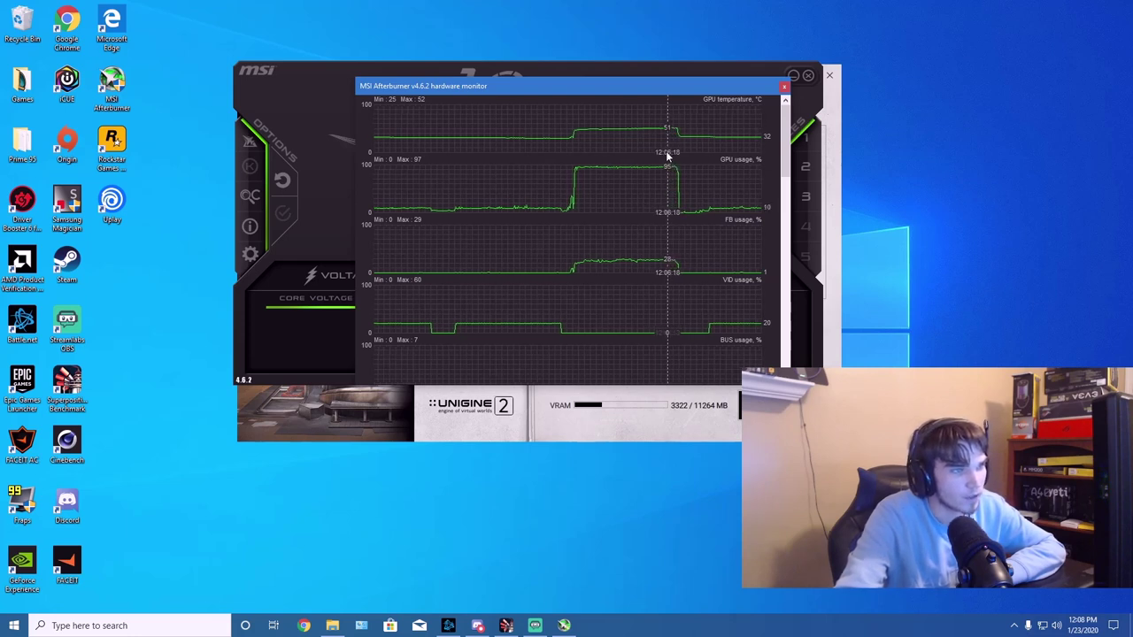
{"action": "scroll", "coordinate": [671, 155], "scroll_direction": "down", "scroll_amount": 3}
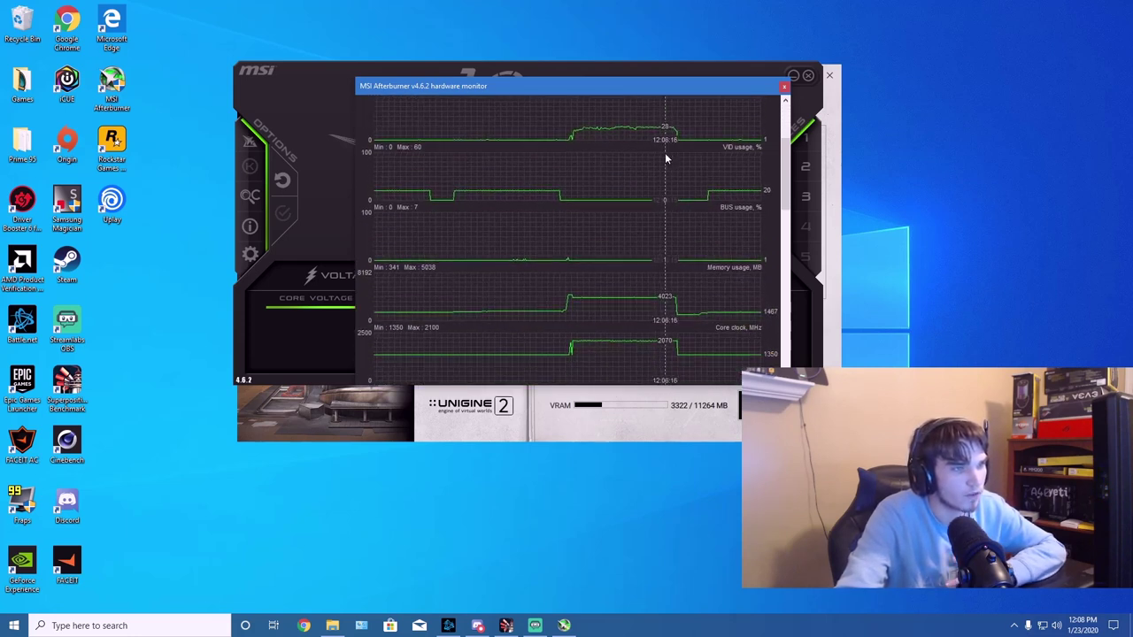
{"action": "scroll", "coordinate": [667, 158], "scroll_direction": "up", "scroll_amount": 3}
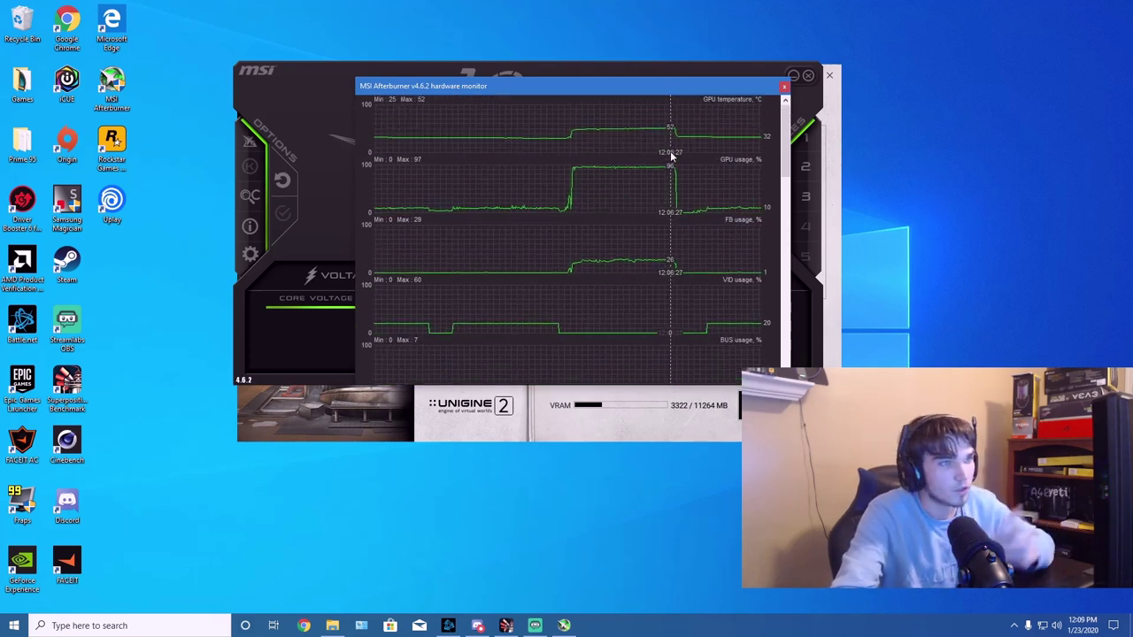
{"action": "scroll", "coordinate": [669, 174], "scroll_direction": "down", "scroll_amount": 1}
{"action": "scroll", "coordinate": [667, 190], "scroll_direction": "down", "scroll_amount": 3}
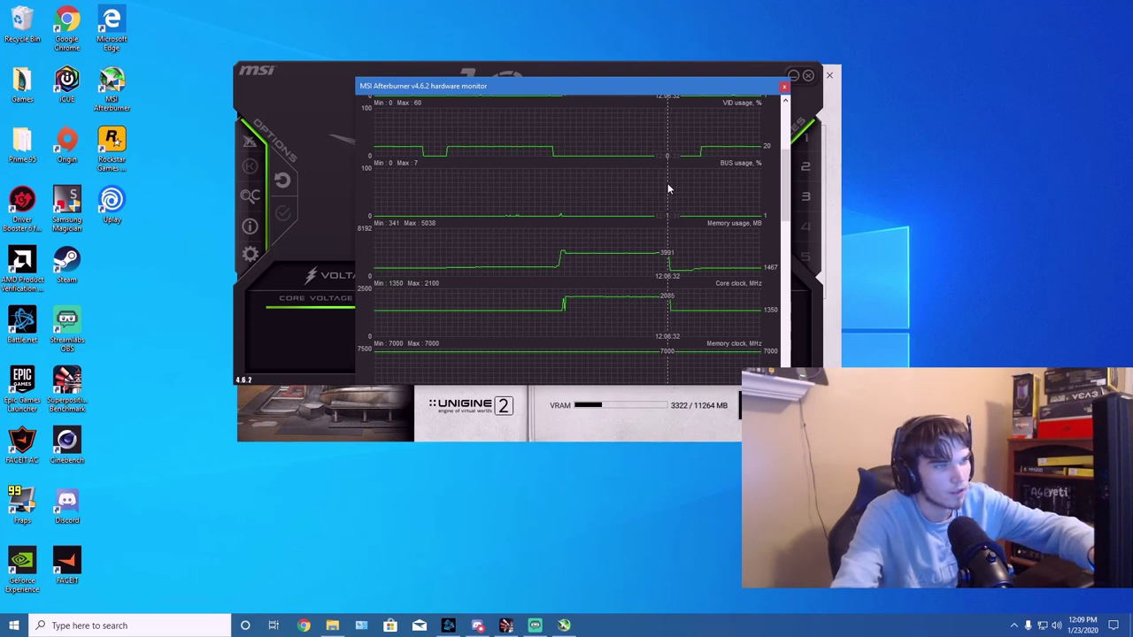
{"action": "scroll", "coordinate": [669, 189], "scroll_direction": "down", "scroll_amount": 1}
{"action": "scroll", "coordinate": [666, 185], "scroll_direction": "up", "scroll_amount": 1}
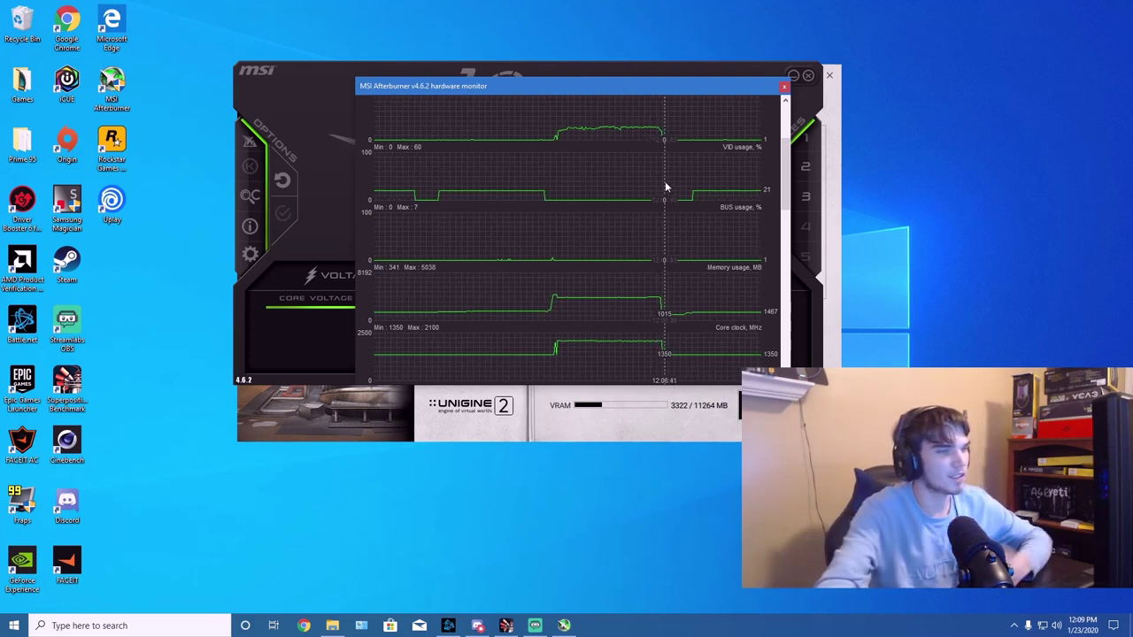
{"action": "scroll", "coordinate": [647, 237], "scroll_direction": "up", "scroll_amount": 3}
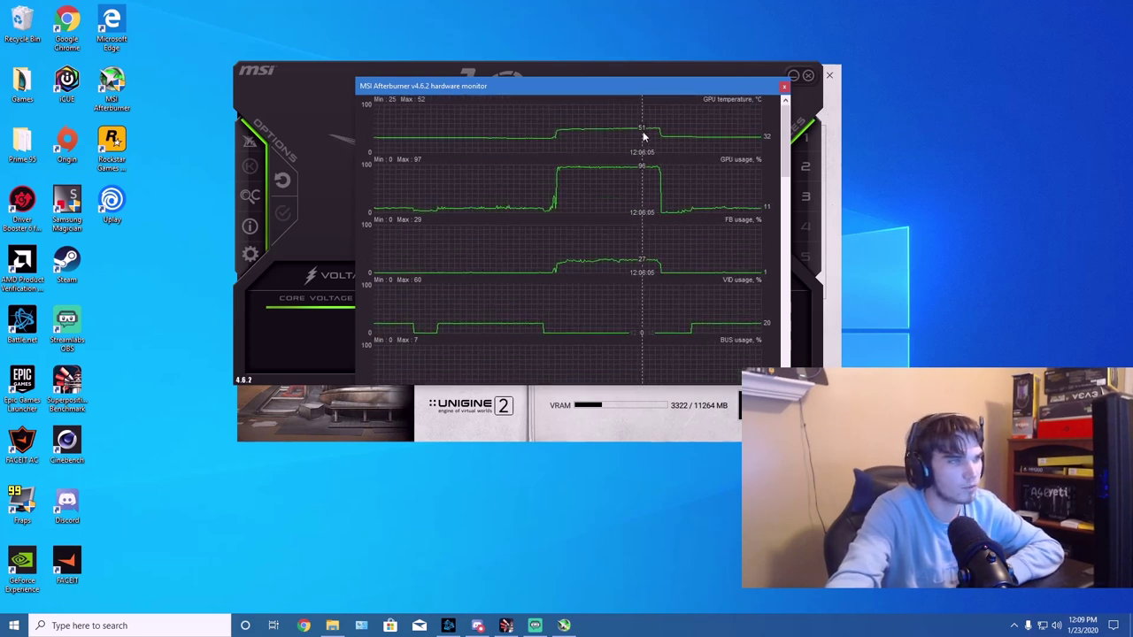
- Close the hardware monitor, set the core clock offset to +150, and minimize Afterburner
{"action": "left_click_drag", "start_coordinate": [577, 89], "coordinate": [577, 117]}
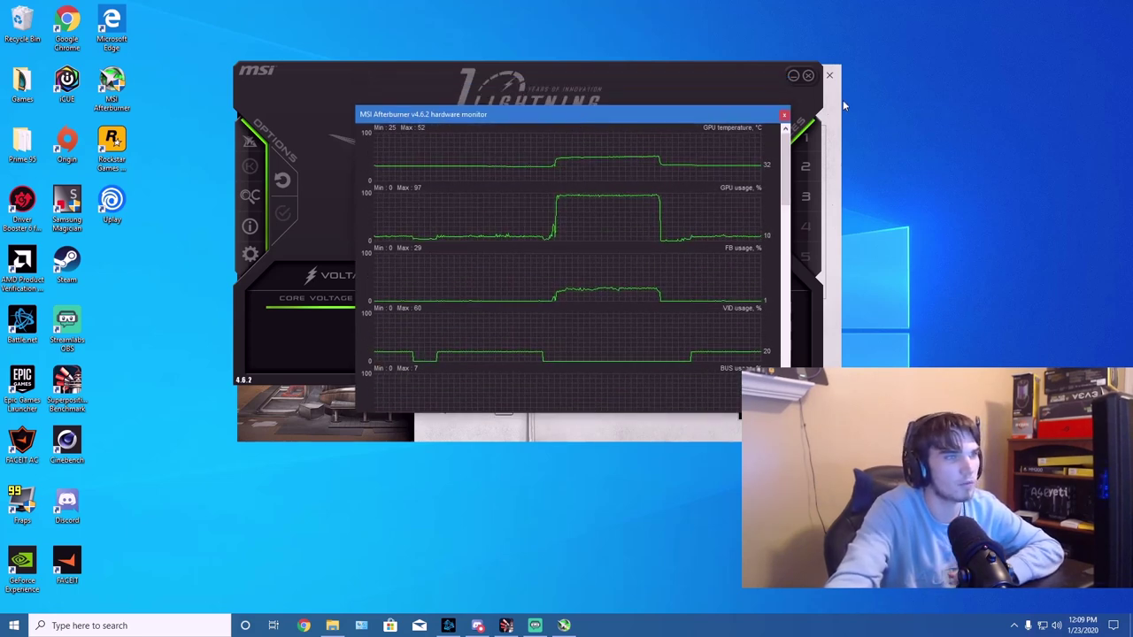
{"action": "left_click", "coordinate": [785, 114]}
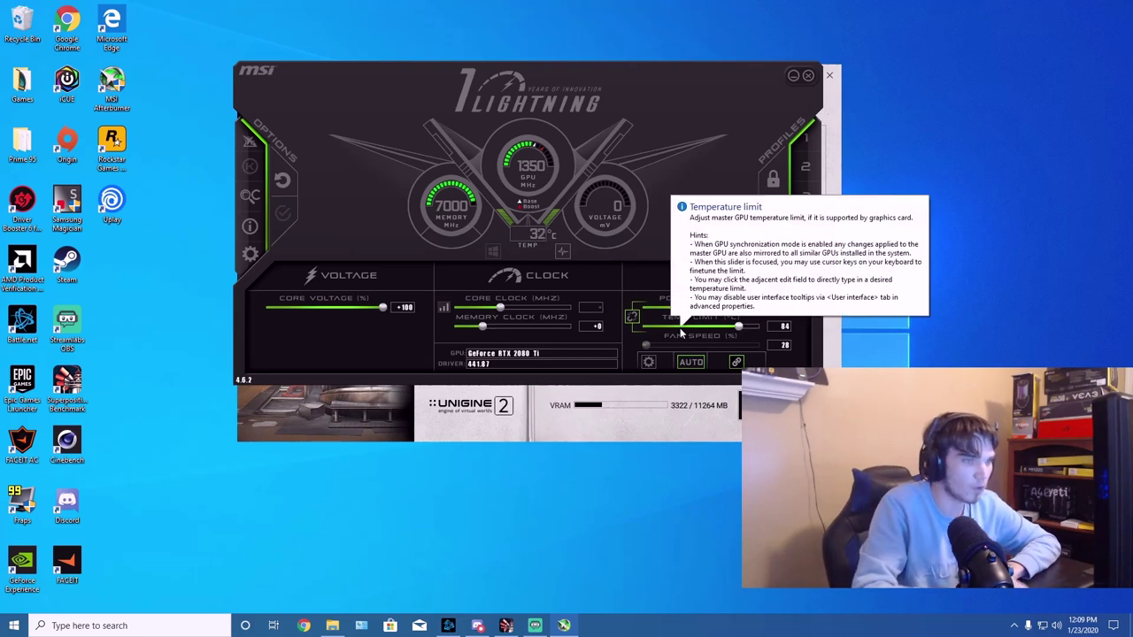
{"action": "type", "text": "0"}
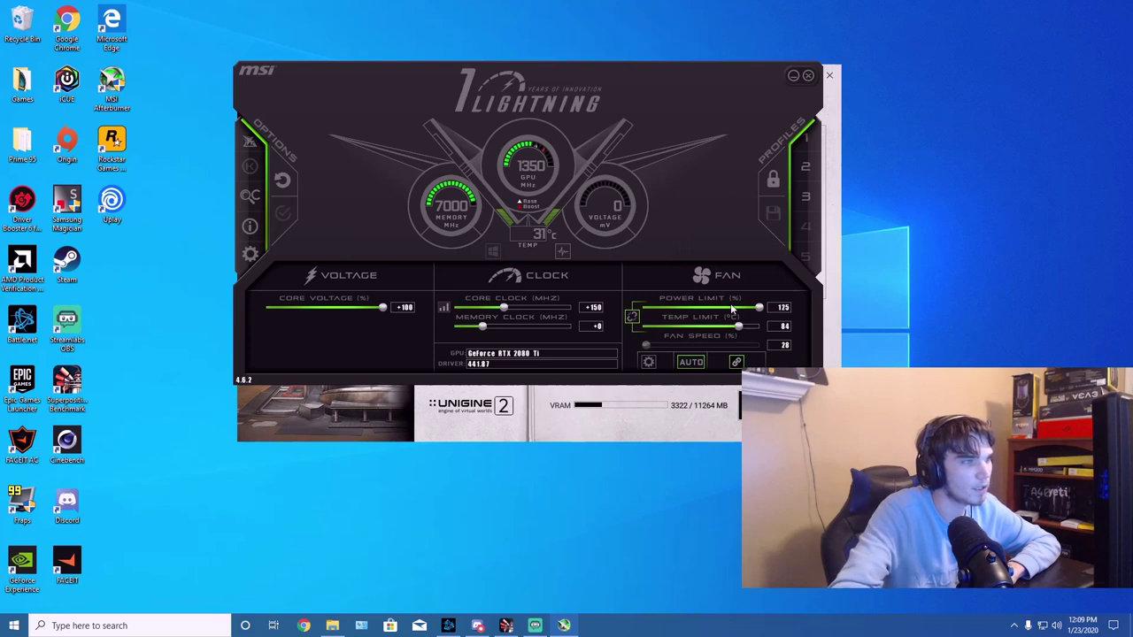
{"action": "left_click", "coordinate": [794, 75]}
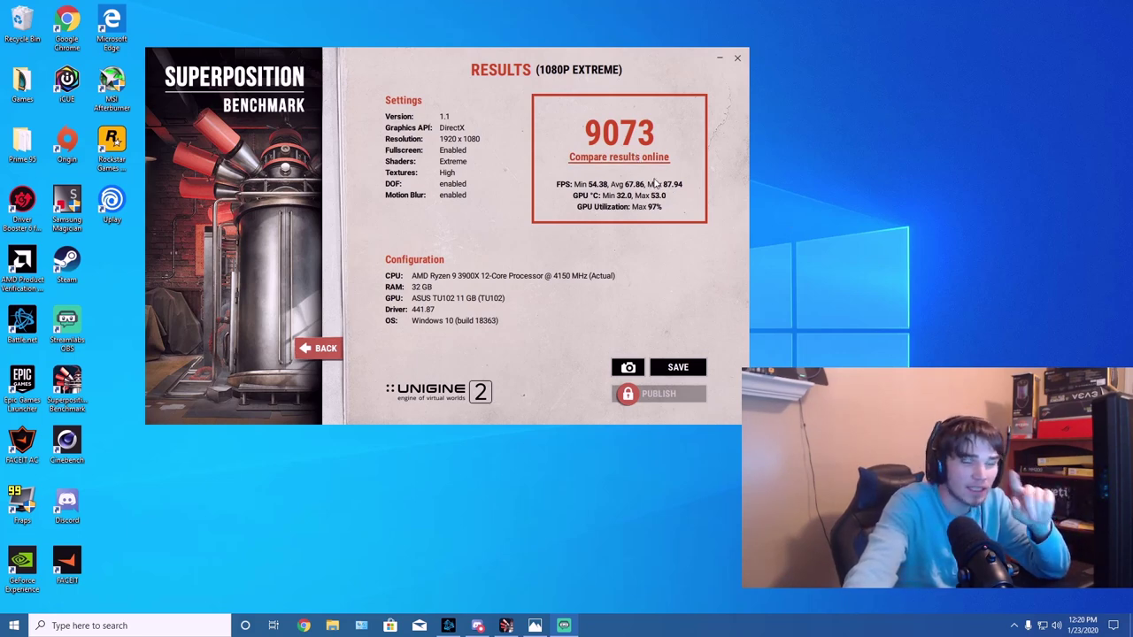
- Place the saved 9022 screenshot in Photos beside the live 9073 result to compare them
{"action": "left_click", "coordinate": [534, 626]}
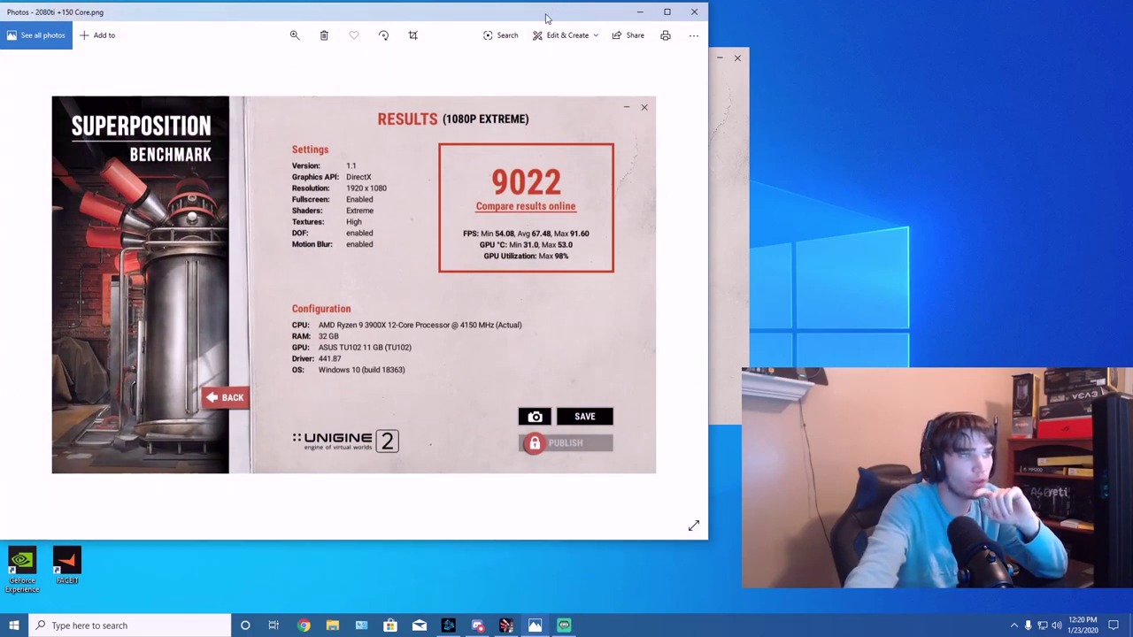
{"action": "left_click_drag", "start_coordinate": [546, 18], "coordinate": [752, 19]}
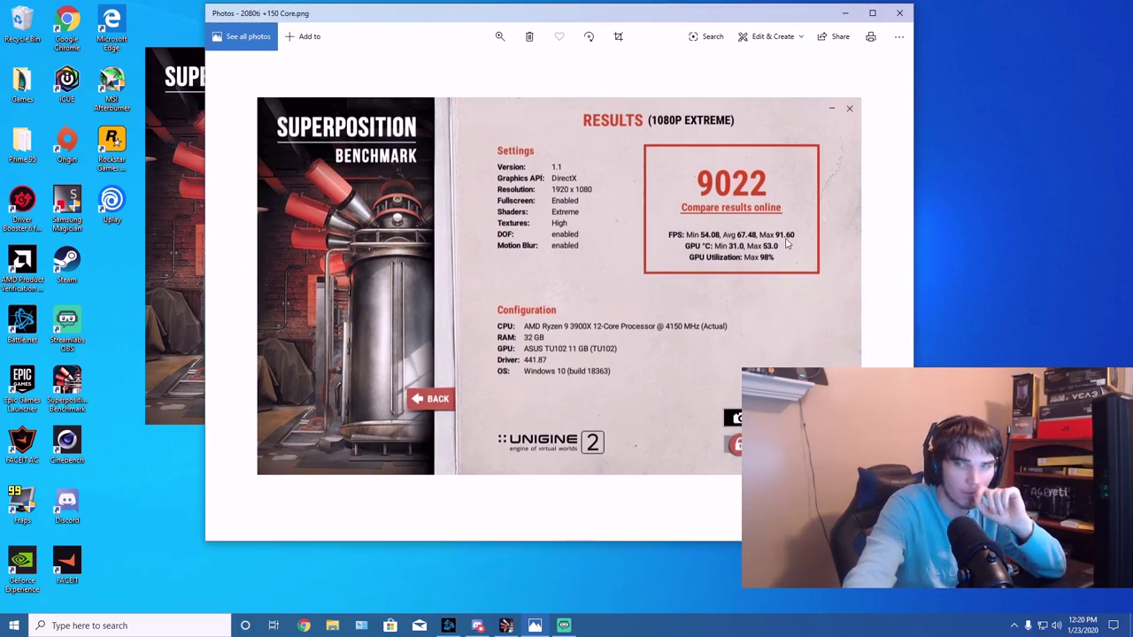
{"action": "left_click_drag", "start_coordinate": [698, 18], "coordinate": [642, 30]}
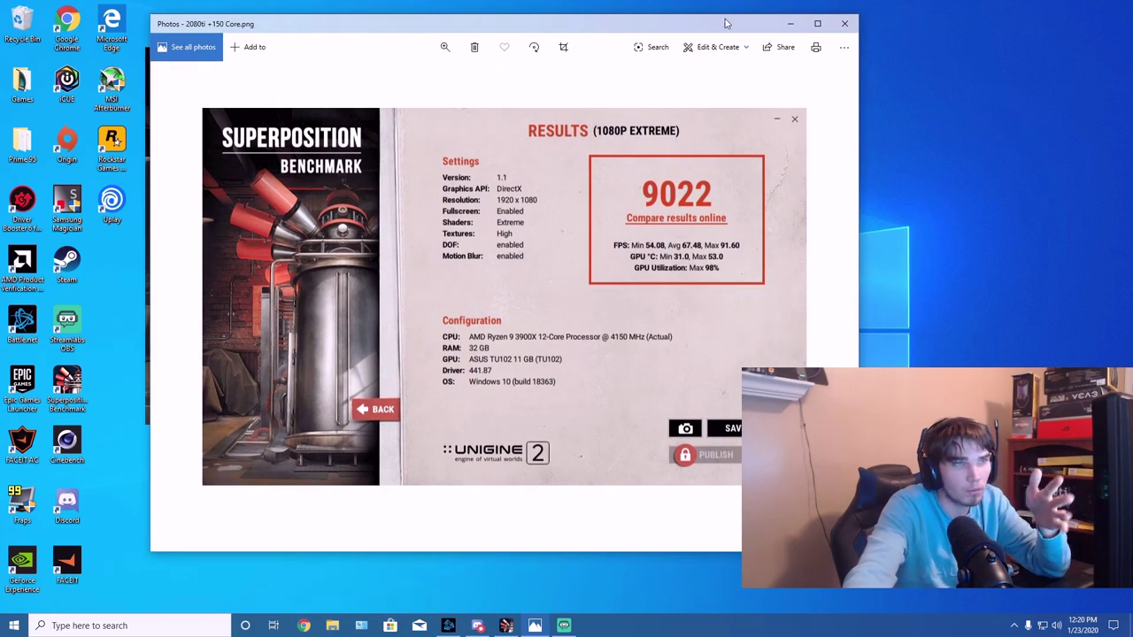
{"action": "left_click", "coordinate": [790, 23]}
{"action": "left_click_drag", "start_coordinate": [608, 78], "coordinate": [626, 79]}
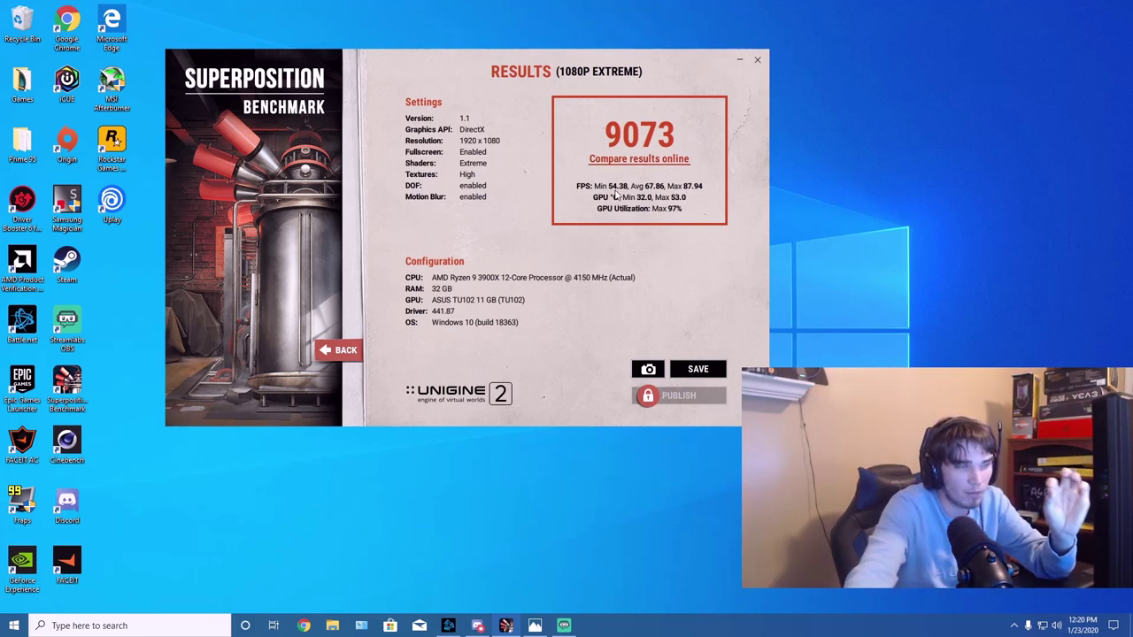
{"action": "left_click", "coordinate": [535, 626]}
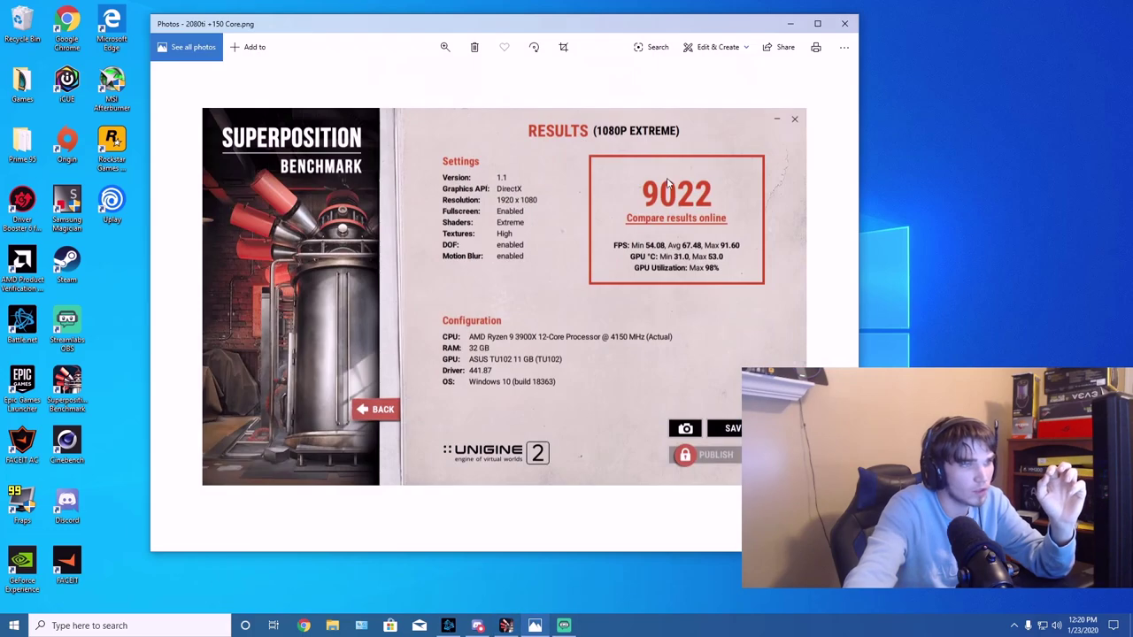
{"action": "left_click_drag", "start_coordinate": [664, 34], "coordinate": [627, 31]}
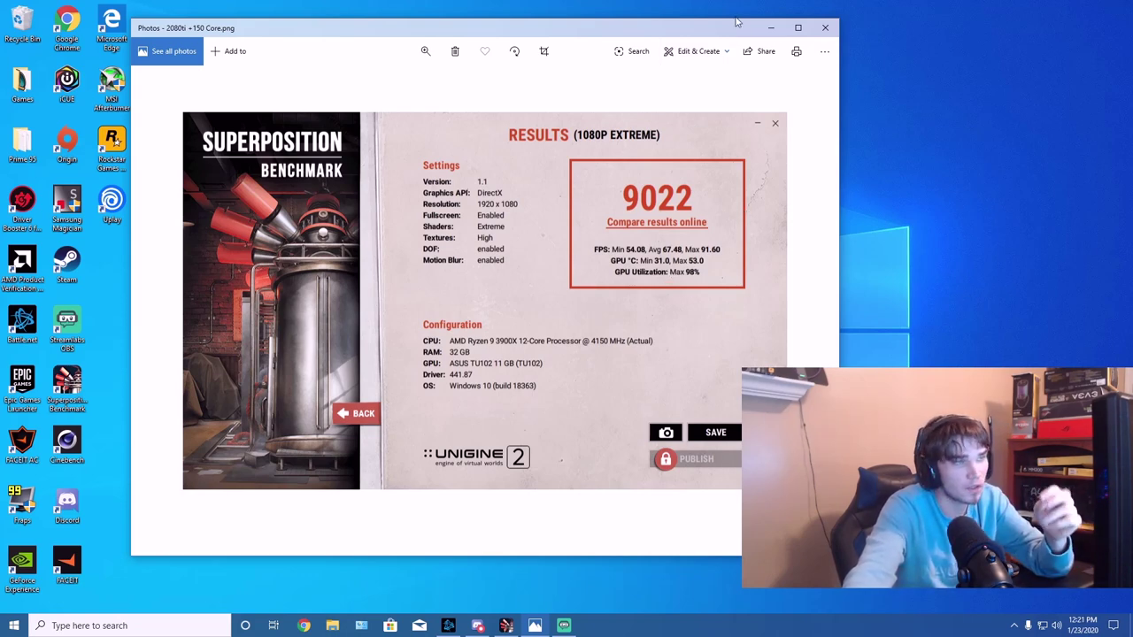
{"action": "left_click_drag", "start_coordinate": [733, 23], "coordinate": [737, 26]}
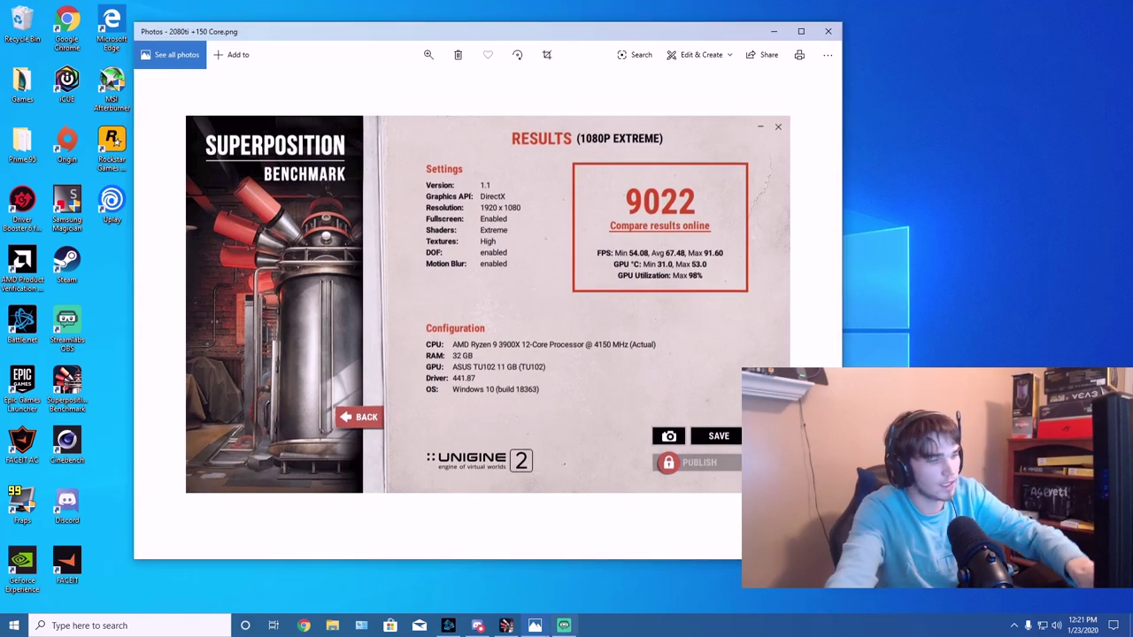
- Open Afterburner from the tray over the screenshot viewer, then bring Photos back to the front
{"action": "left_click", "coordinate": [1015, 626]}
{"action": "double_click", "coordinate": [990, 602]}
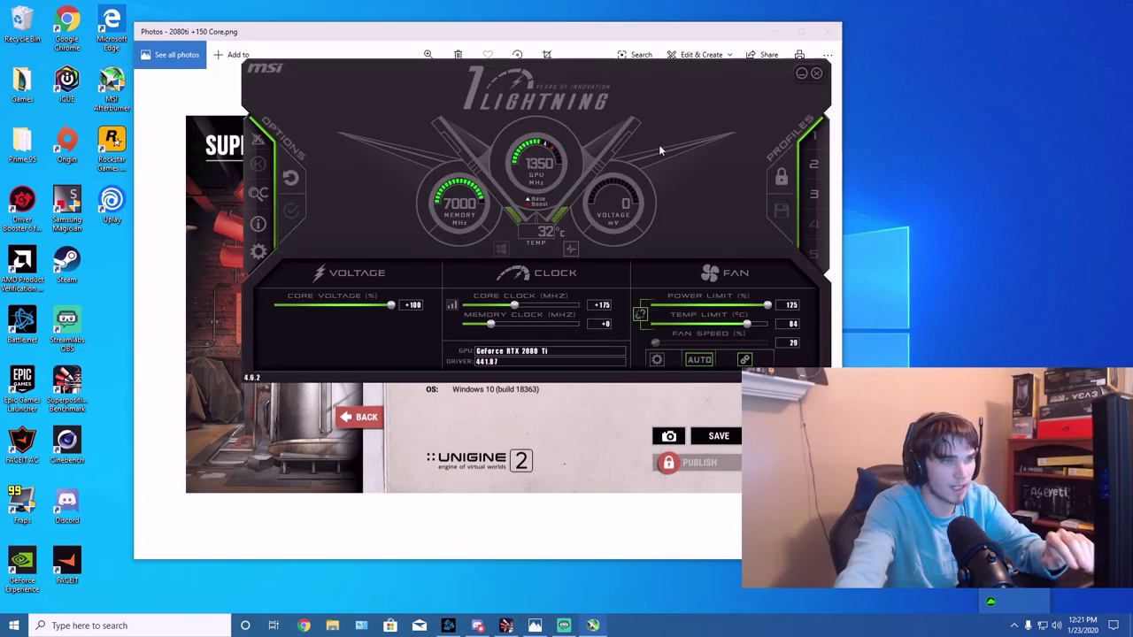
{"action": "left_click_drag", "start_coordinate": [610, 83], "coordinate": [643, 91]}
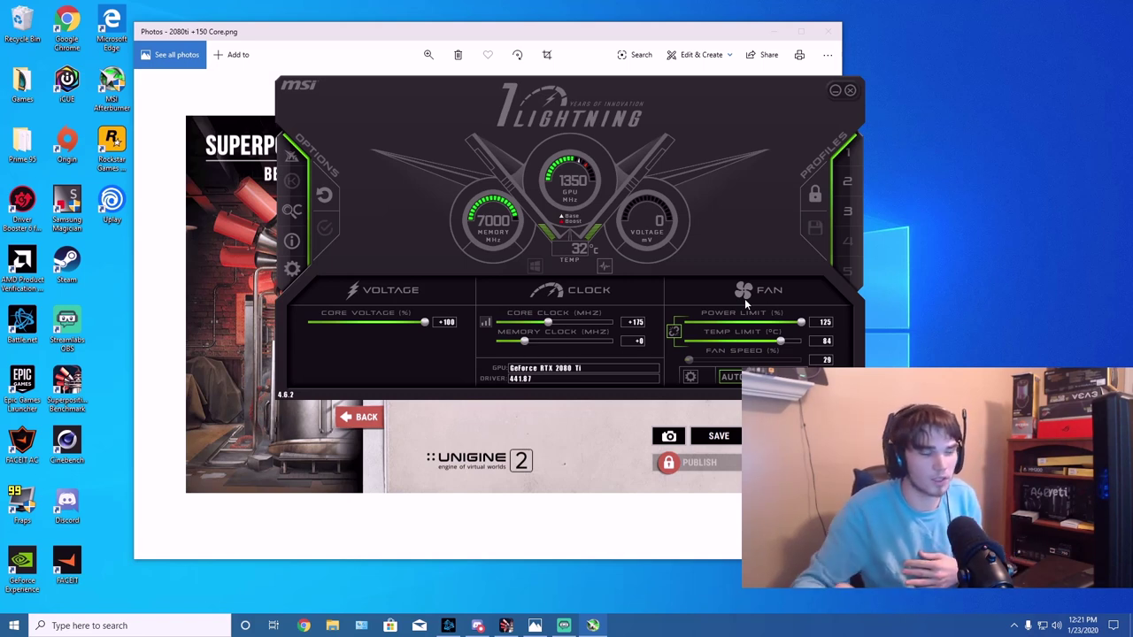
{"action": "mouse_move", "coordinate": [638, 81]}
{"action": "left_mouse_down"}
{"action": "mouse_move", "coordinate": [645, 89]}
{"action": "mouse_move", "coordinate": [621, 92]}
{"action": "left_mouse_up"}
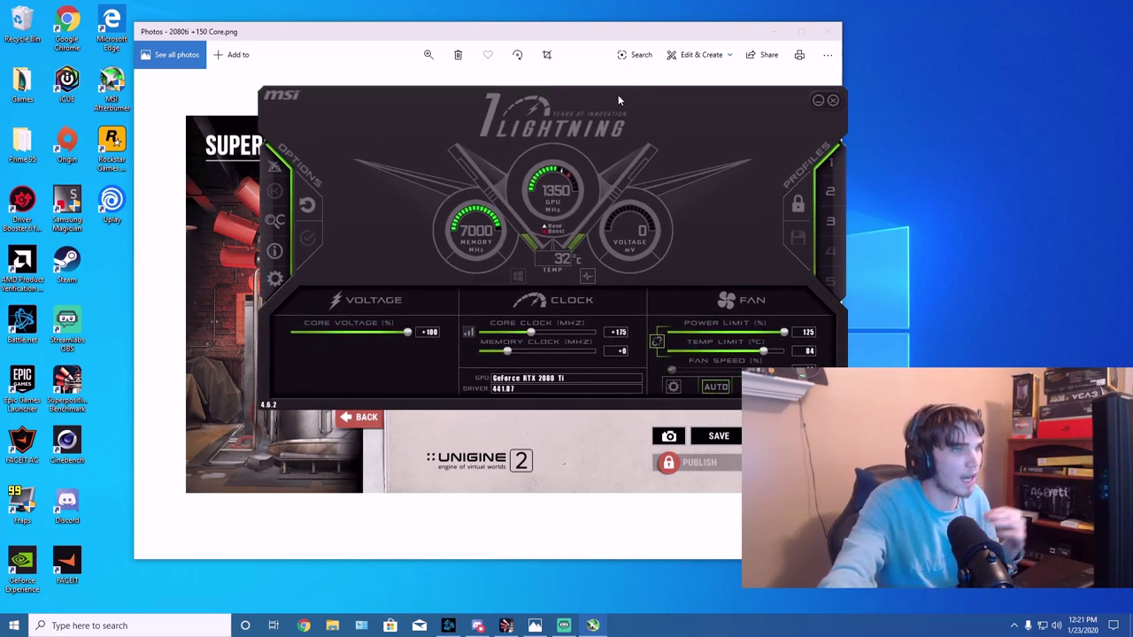
{"action": "left_click", "coordinate": [638, 39]}
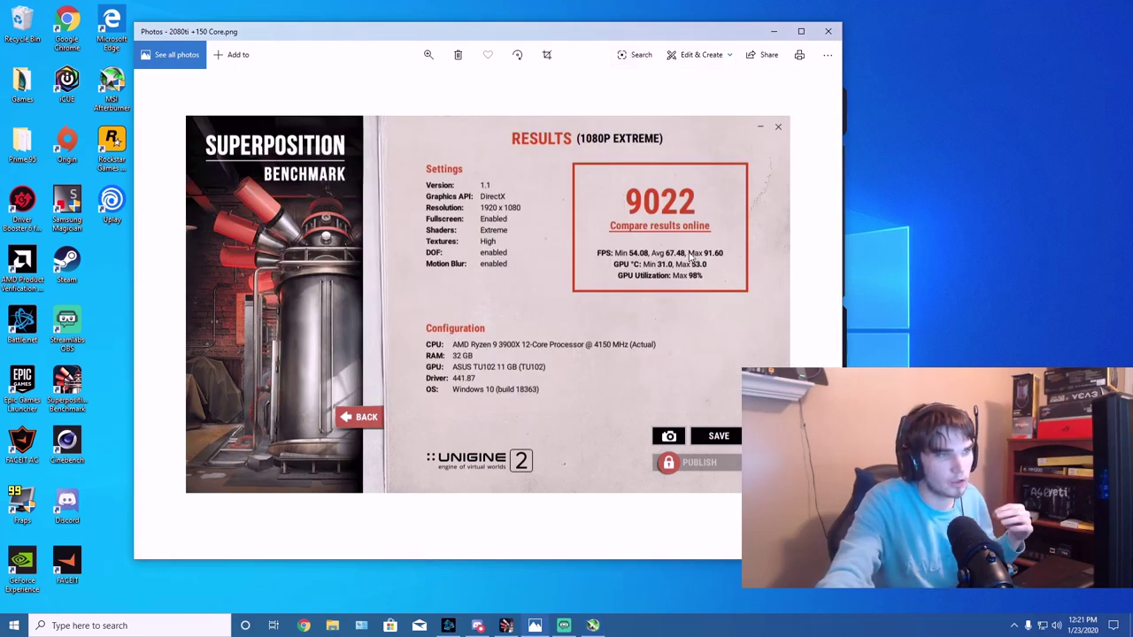
- Enter a +200 core clock offset in Afterburner and apply it
{"action": "left_click", "coordinate": [774, 32]}
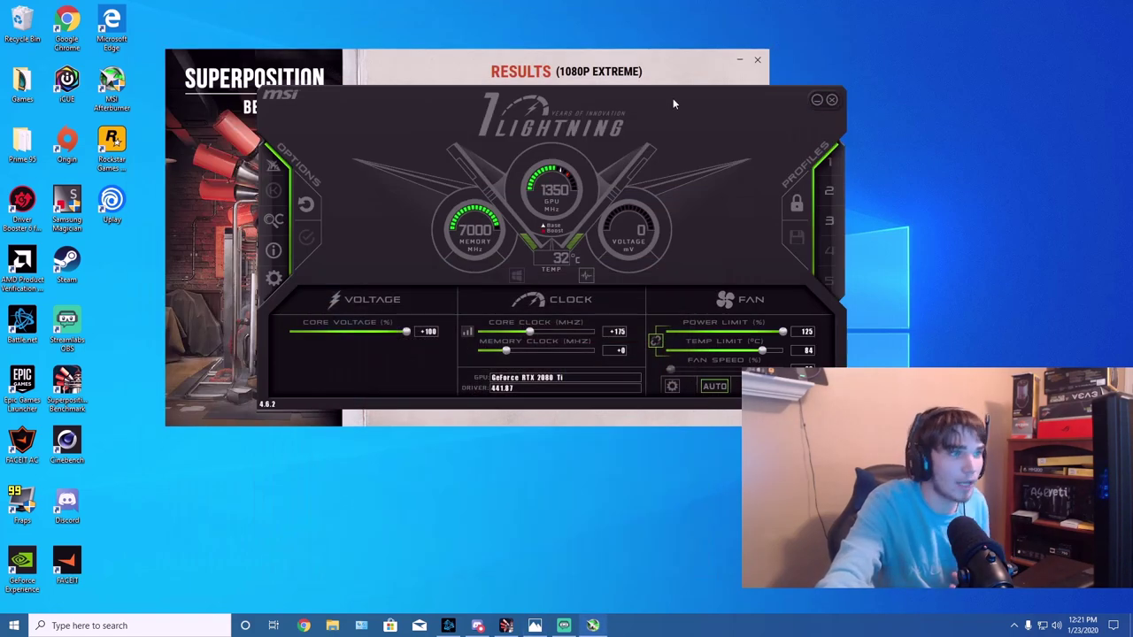
{"action": "left_click_drag", "start_coordinate": [676, 104], "coordinate": [804, 348]}
{"action": "left_click", "coordinate": [627, 53]}
{"action": "left_click_drag", "start_coordinate": [627, 53], "coordinate": [684, 37]}
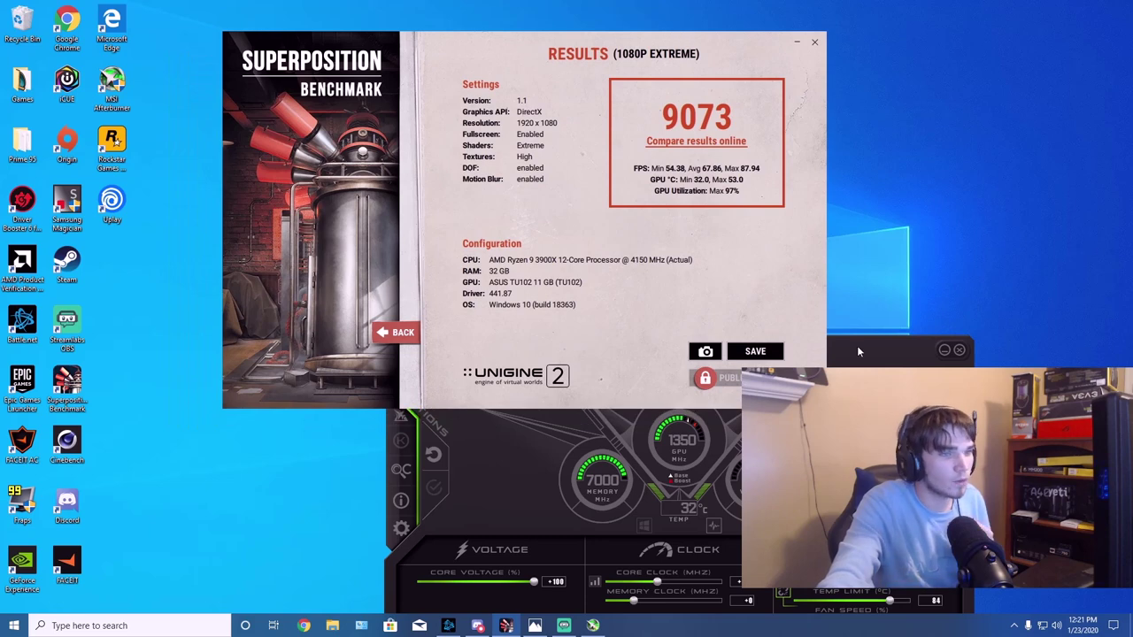
{"action": "left_click_drag", "start_coordinate": [857, 352], "coordinate": [750, 158]}
{"action": "type", "text": "200"}
{"action": "key", "text": "Return"}
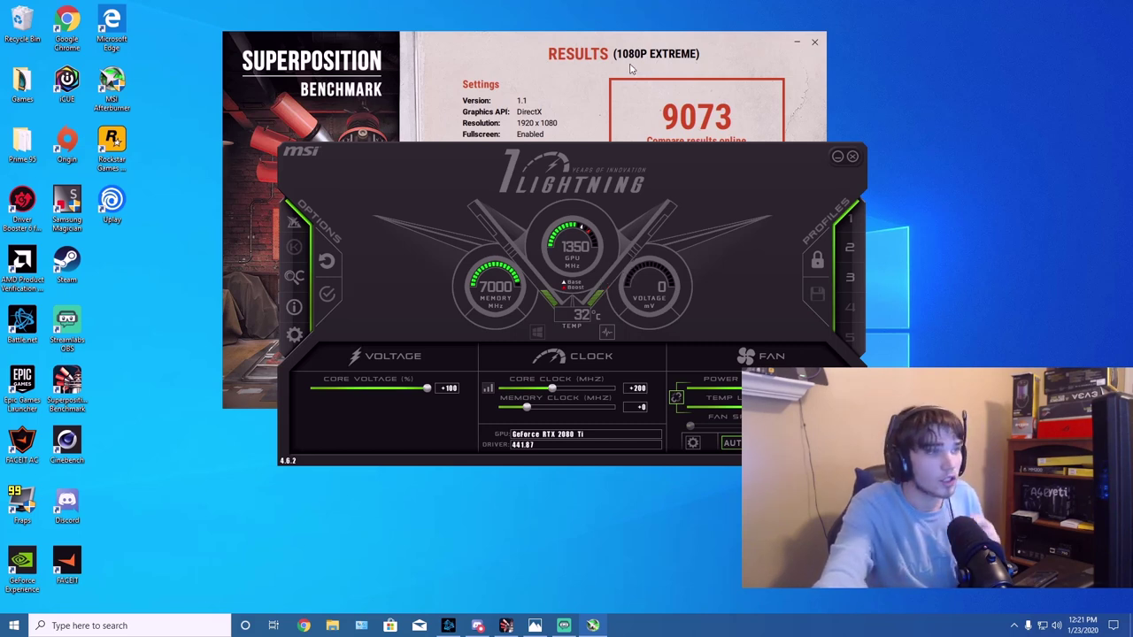
{"action": "left_click", "coordinate": [659, 64]}
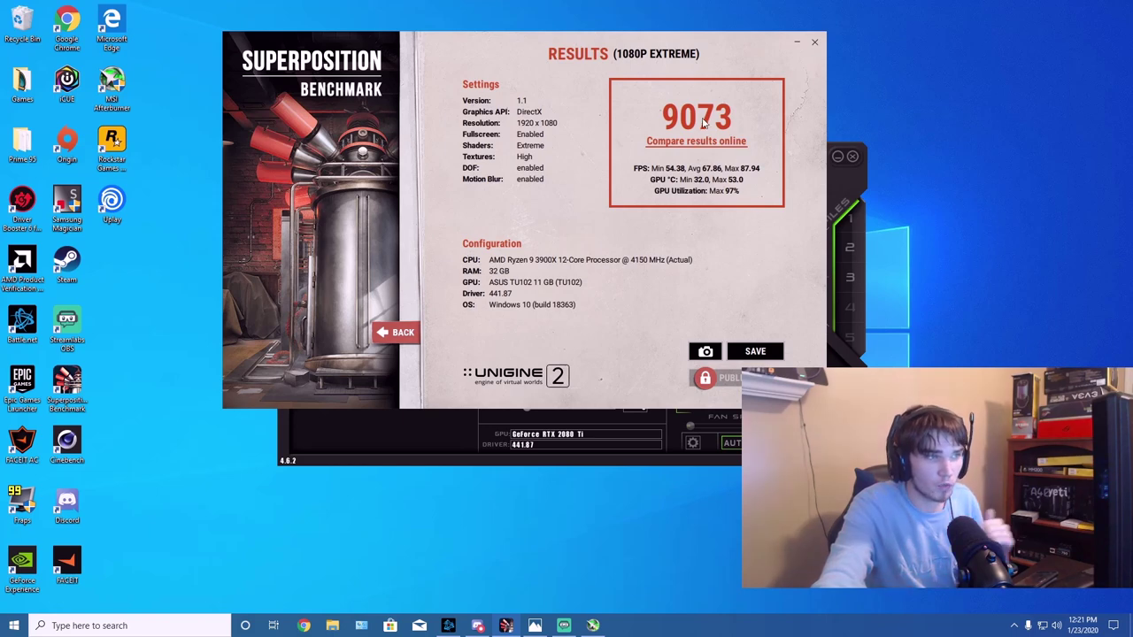
{"action": "left_click", "coordinate": [839, 178]}
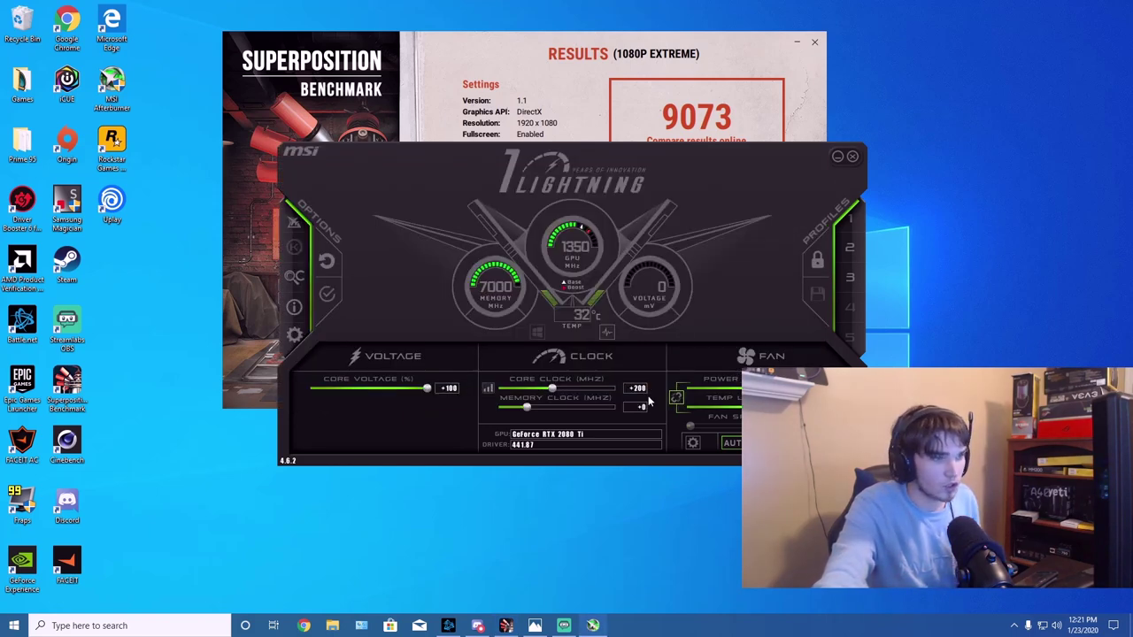
{"action": "left_click", "coordinate": [327, 296]}
- Save a screenshot of the 9073 result into the Pictures folder on Local Disk (E:)
{"action": "left_click", "coordinate": [836, 157]}
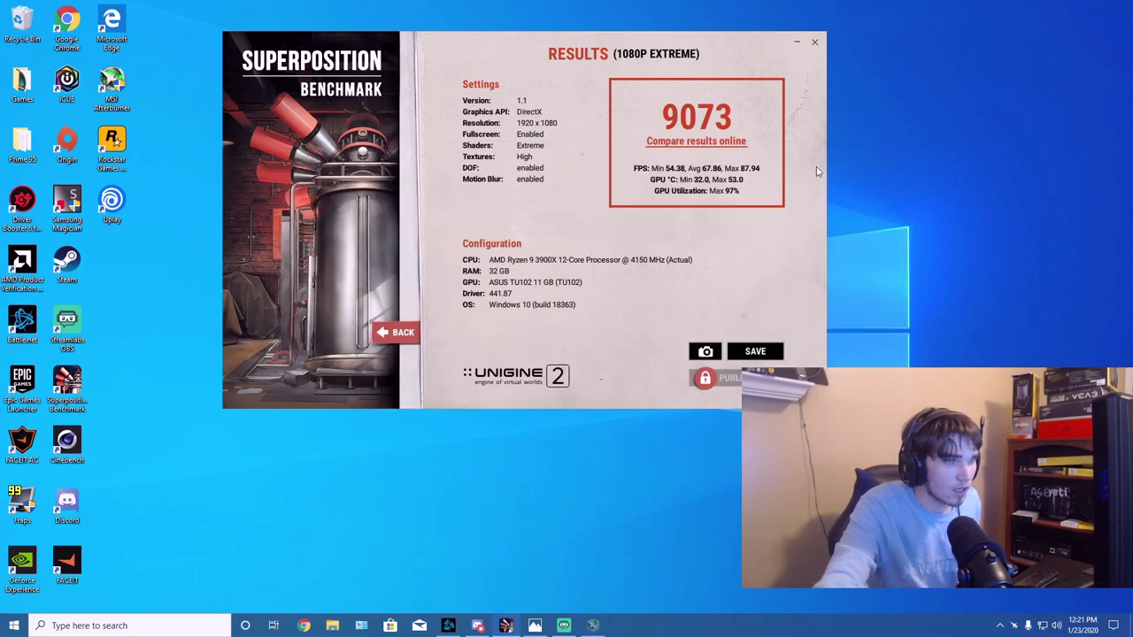
{"action": "left_click", "coordinate": [705, 352]}
{"action": "left_click", "coordinate": [265, 260]}
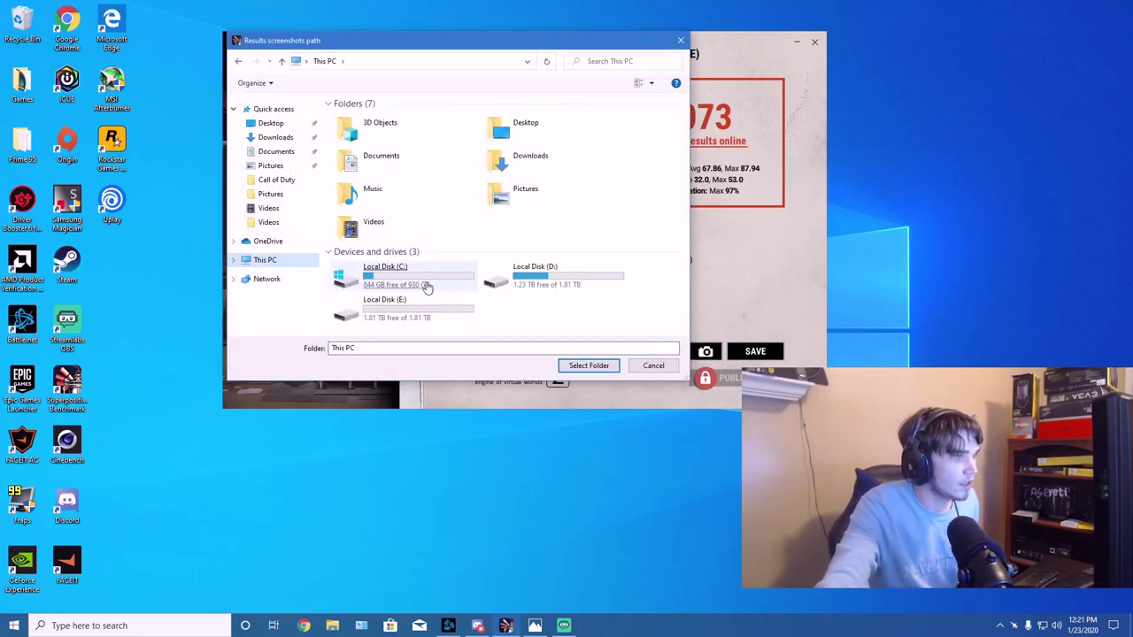
{"action": "double_click", "coordinate": [426, 308]}
{"action": "double_click", "coordinate": [354, 146]}
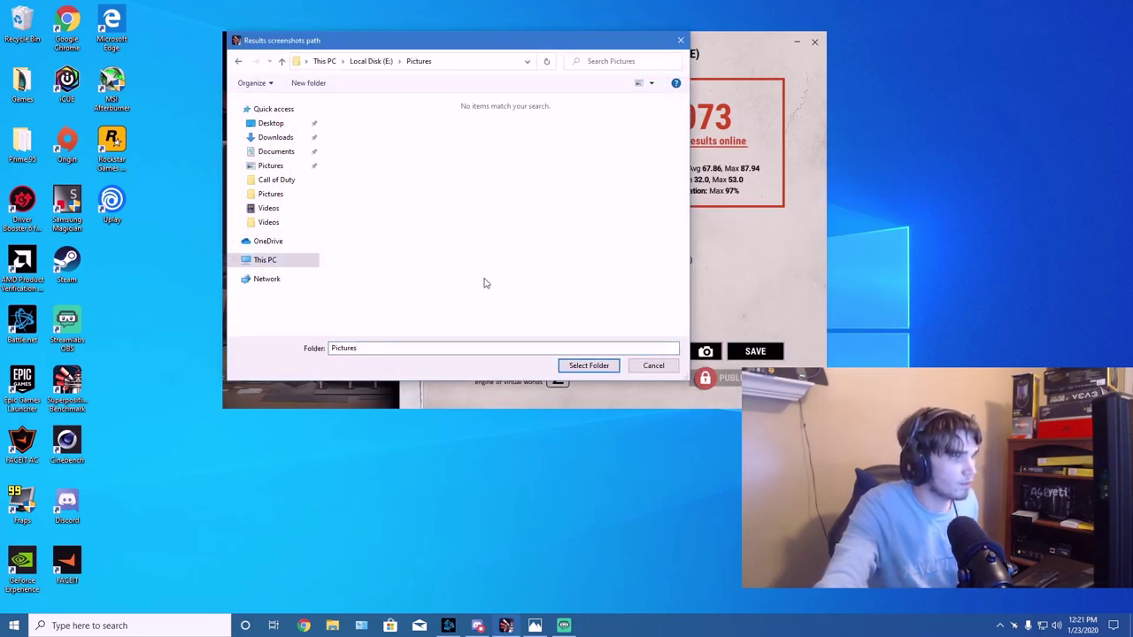
{"action": "left_click", "coordinate": [589, 366]}
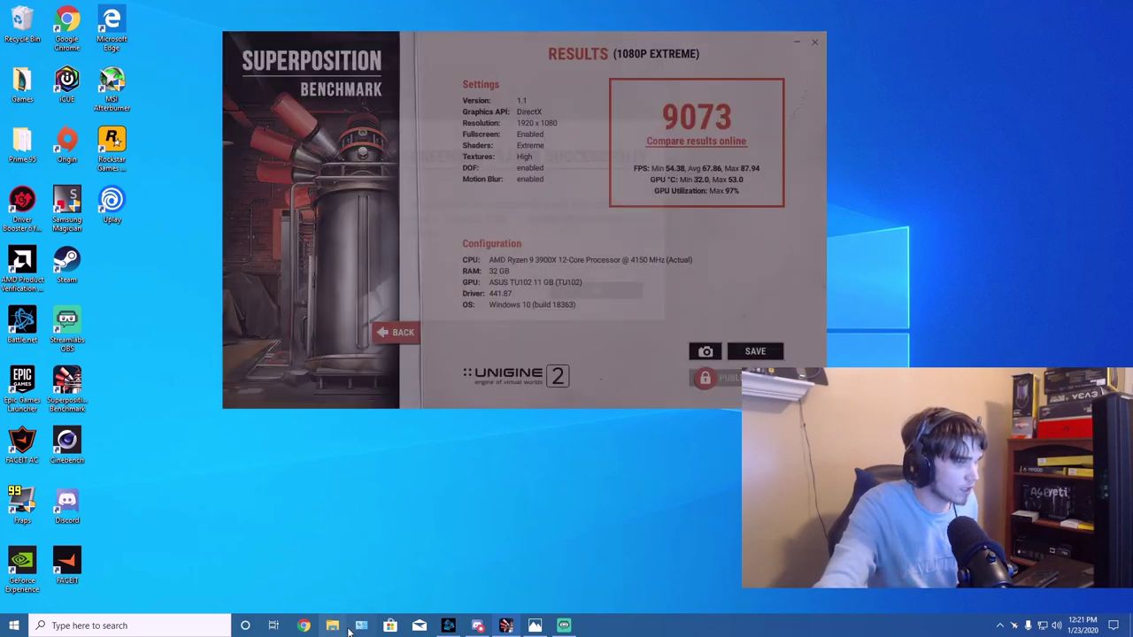
- Rename the newest screenshot in E:\Pictures to '2080ti +175 Core', then close Explorer and return to the menu
{"action": "left_click", "coordinate": [332, 626]}
{"action": "double_click", "coordinate": [650, 314]}
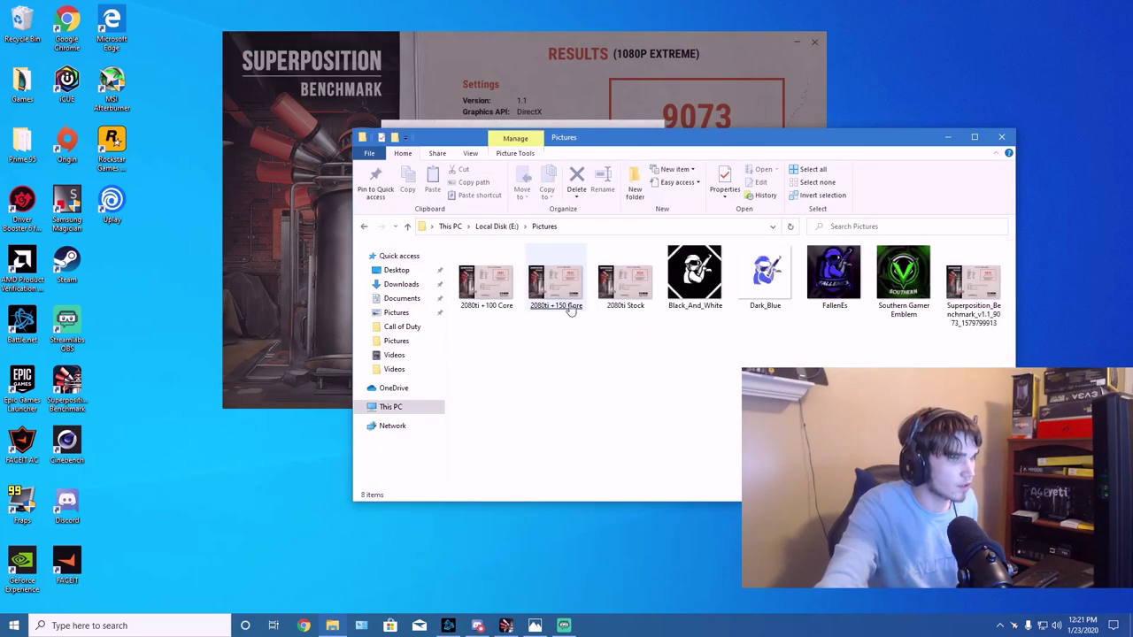
{"action": "right_click", "coordinate": [970, 304]}
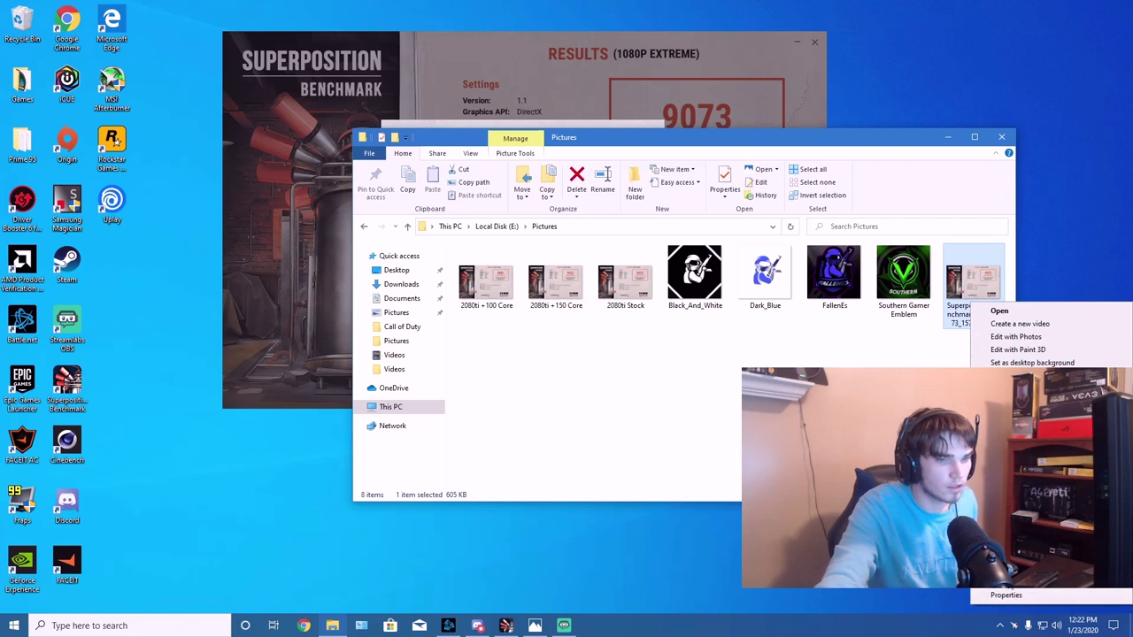
{"action": "type", "text": "m"}
{"action": "type", "text": "2"}
{"action": "type", "text": "080ti +1"}
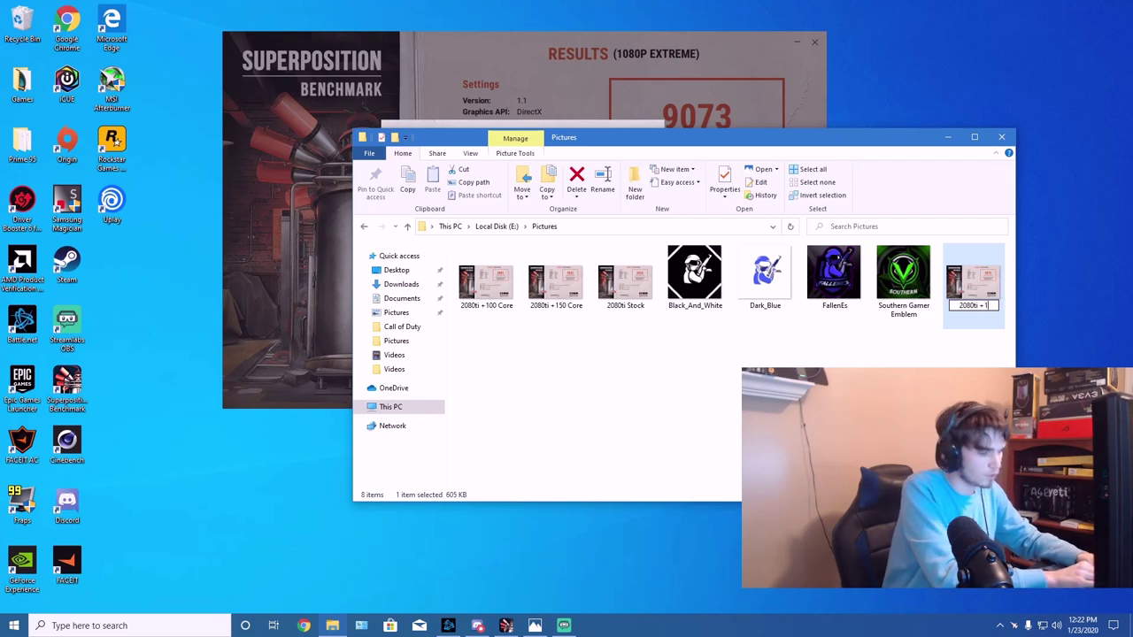
{"action": "type", "text": "75 C"}
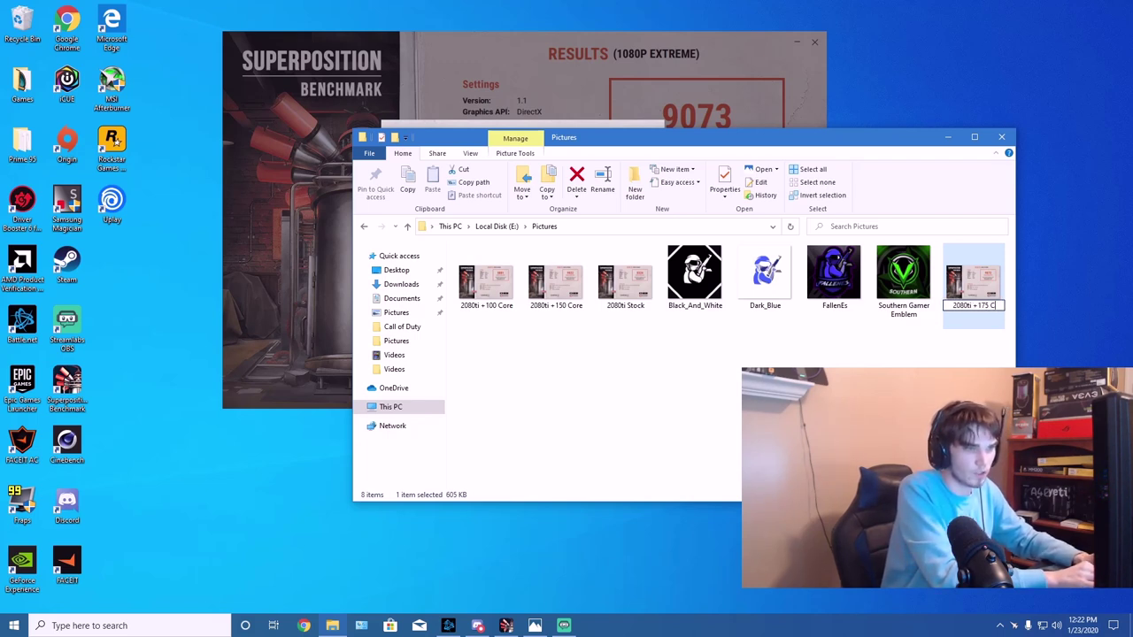
{"action": "type", "text": "ore"}
{"action": "key", "text": "Return"}
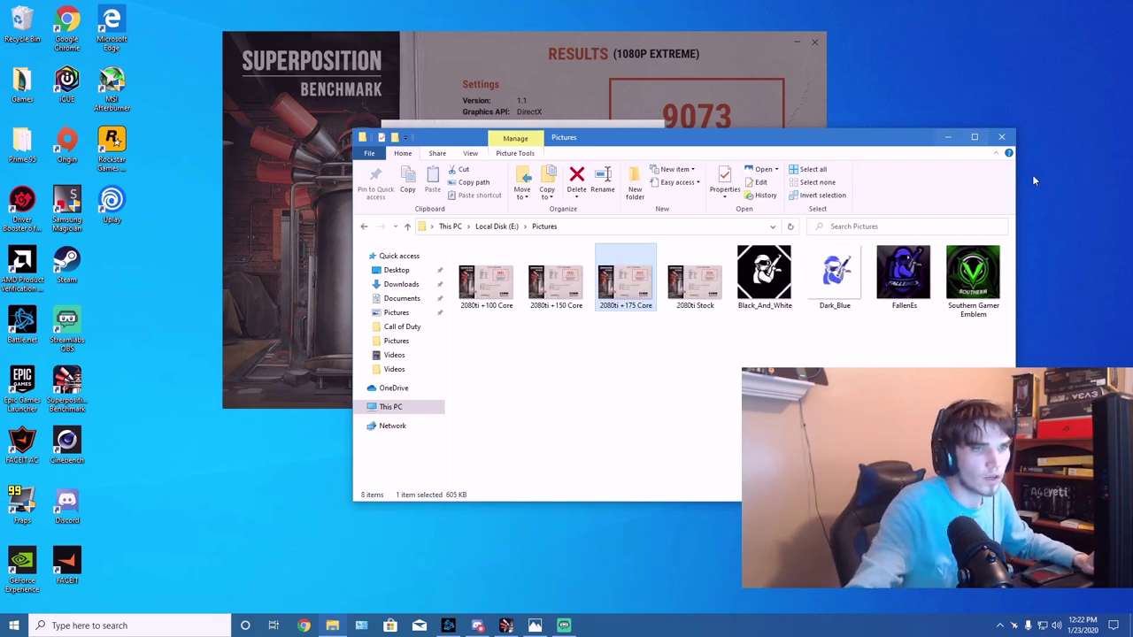
{"action": "left_click", "coordinate": [1001, 136]}
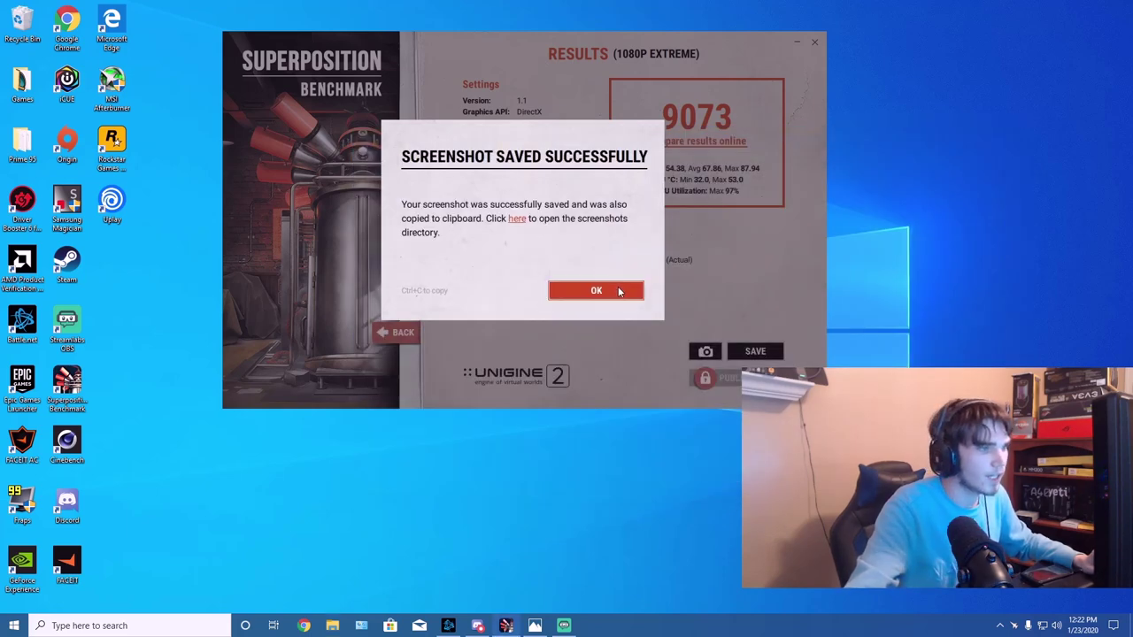
{"action": "left_click", "coordinate": [611, 295]}
{"action": "left_click", "coordinate": [394, 332]}
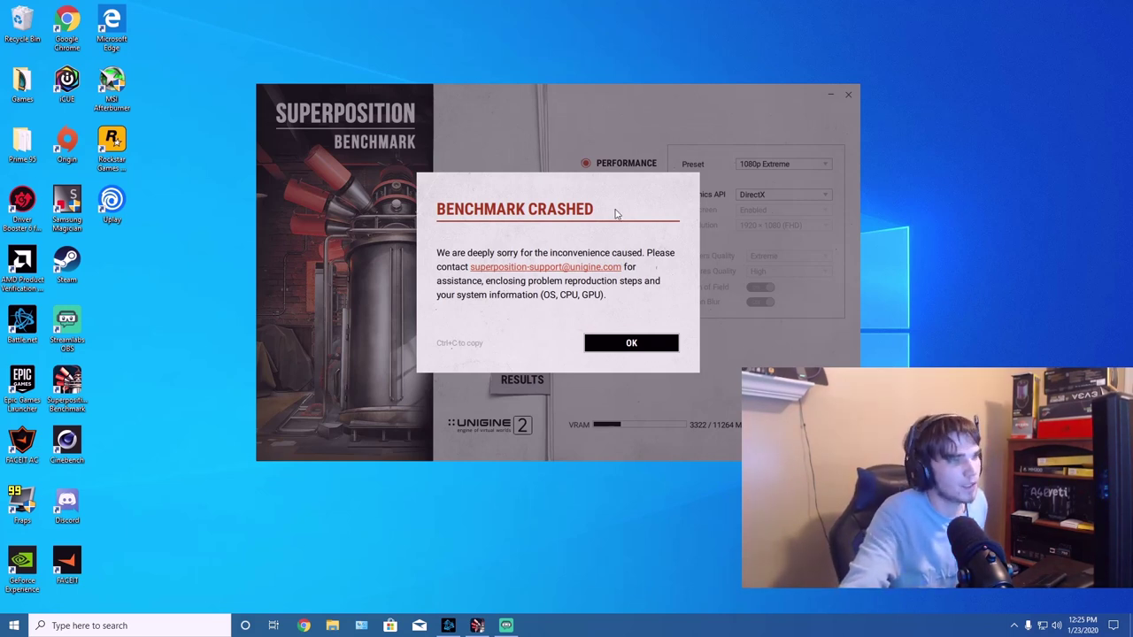
- Dismiss the Benchmark Crashed notice and reveal the hidden tray icons
{"action": "left_click", "coordinate": [647, 346]}
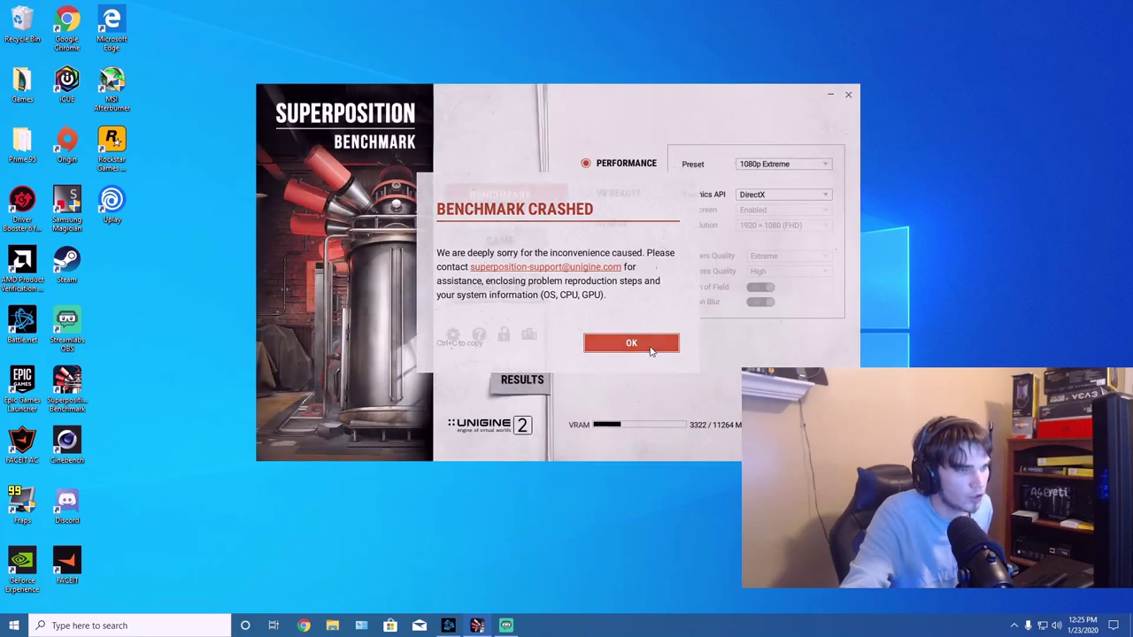
{"action": "left_click", "coordinate": [1014, 626]}
- Lower Afterburner's core clock offset from +200 to +175 and apply it
{"action": "left_click", "coordinate": [1038, 595]}
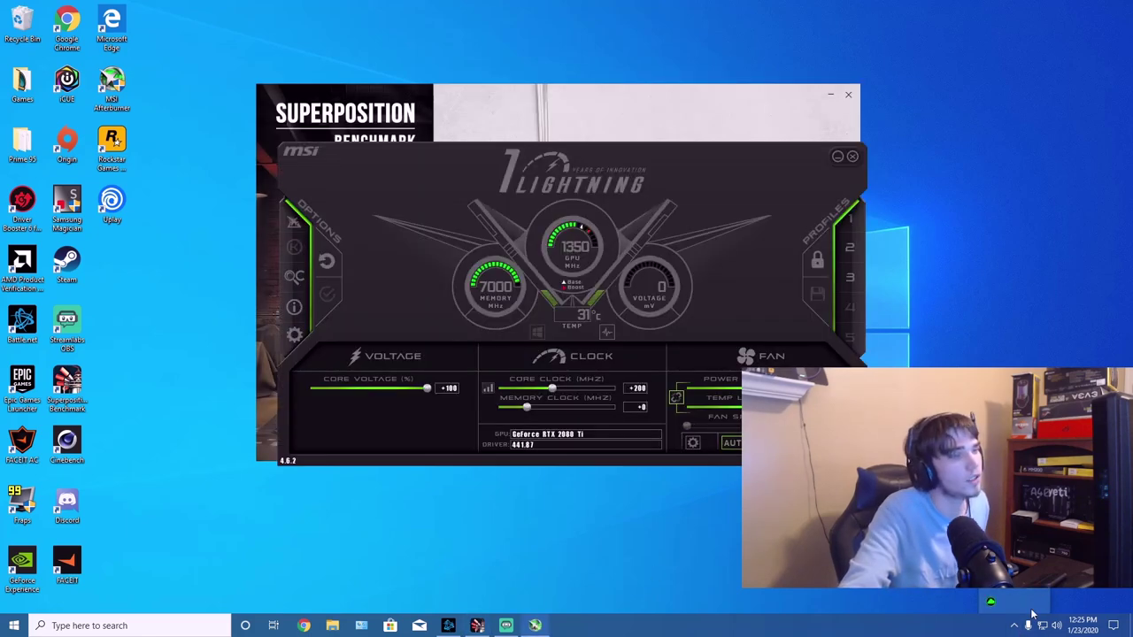
{"action": "left_click_drag", "start_coordinate": [694, 197], "coordinate": [566, 142]}
{"action": "left_click", "coordinate": [515, 336]}
{"action": "type", "text": "175"}
{"action": "key", "text": "Return"}
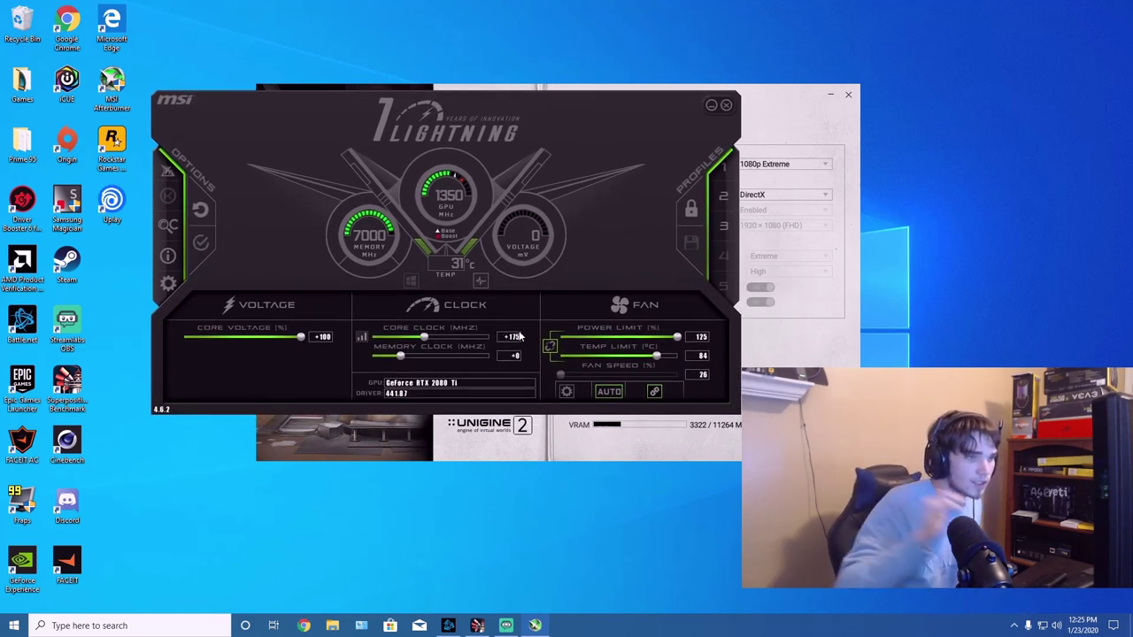
{"action": "left_click", "coordinate": [199, 244]}
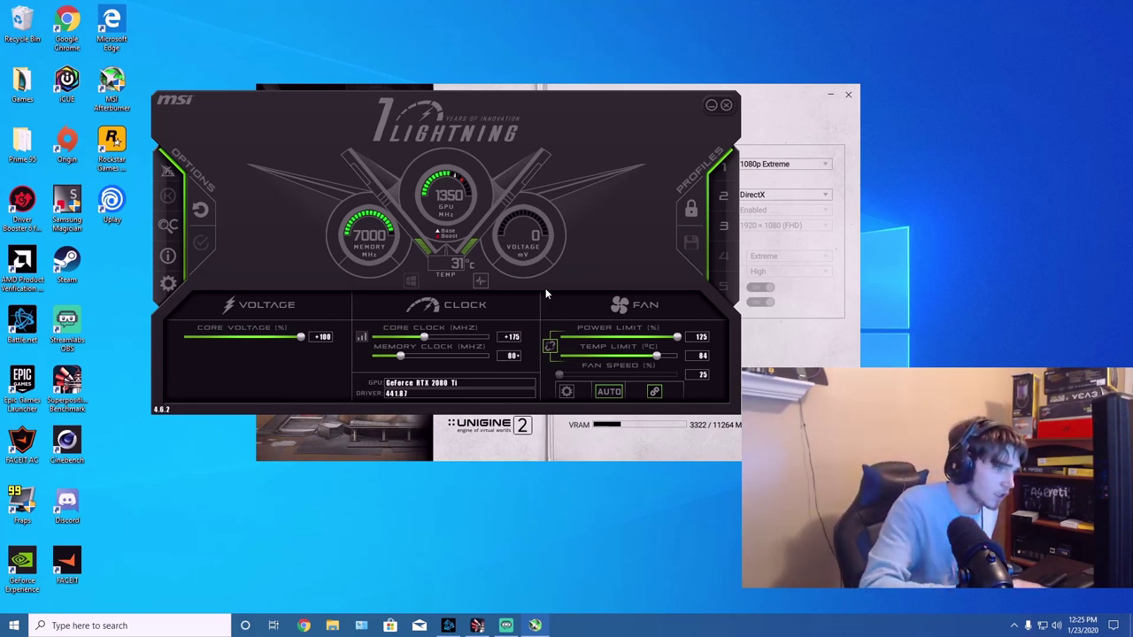
- Enter +800 as the memory clock offset
{"action": "type", "text": "800"}
{"action": "key", "text": "Return"}
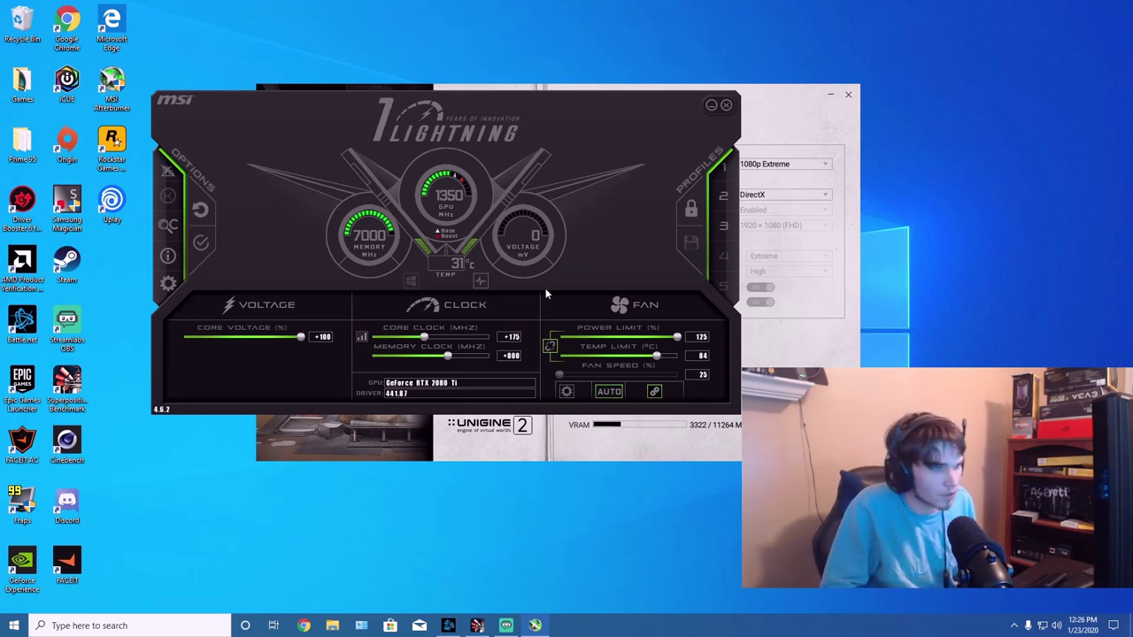
- Apply the +800 MHz memory offset, close Afterburner, and get a 9286 score in 1080p Extreme
{"action": "left_click", "coordinate": [200, 247]}
{"action": "left_click", "coordinate": [726, 106]}
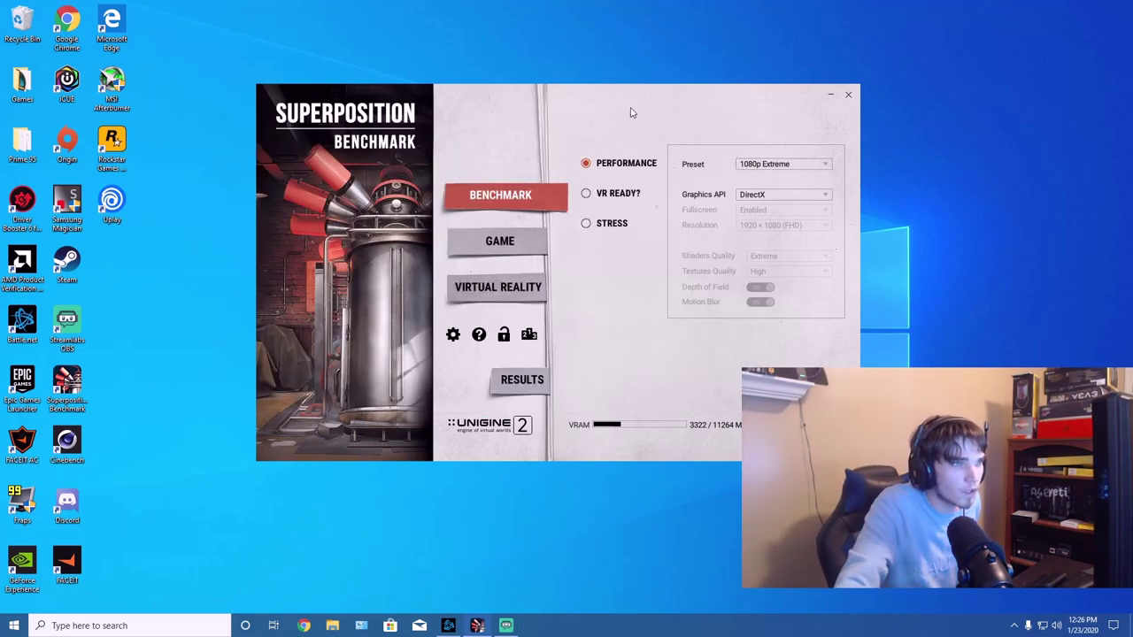
{"action": "left_click_drag", "start_coordinate": [631, 107], "coordinate": [631, 92]}
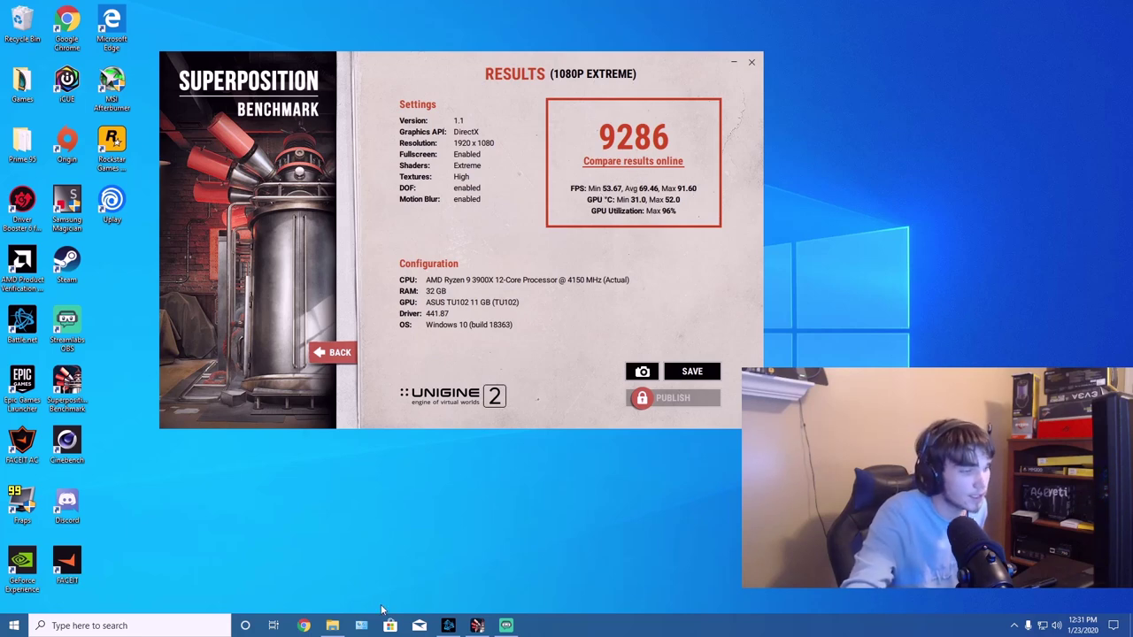
- Compare the saved '2080ti +175 Core' screenshot (9073) with the new 9286 result, then close Photos
{"action": "left_click", "coordinate": [332, 626]}
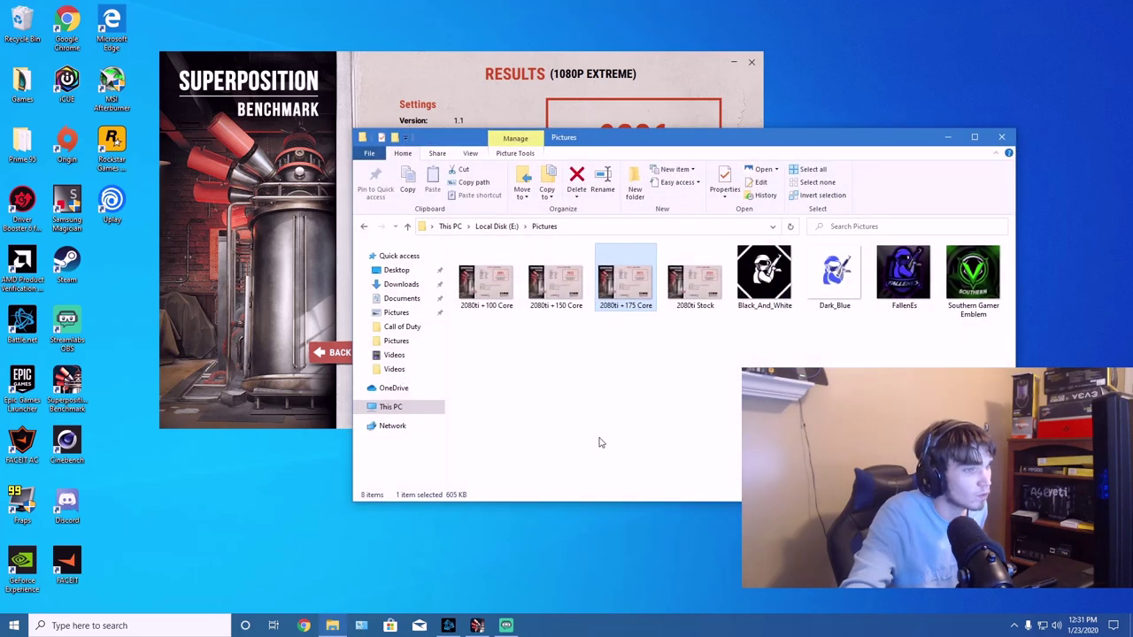
{"action": "double_click", "coordinate": [635, 307]}
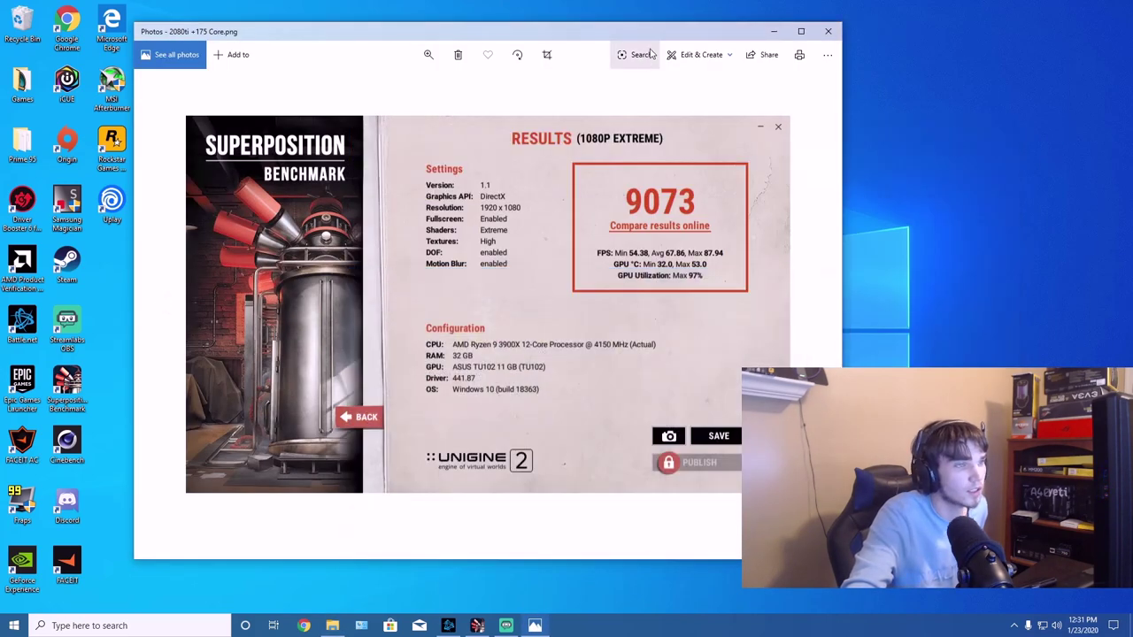
{"action": "left_click_drag", "start_coordinate": [598, 33], "coordinate": [656, 216]}
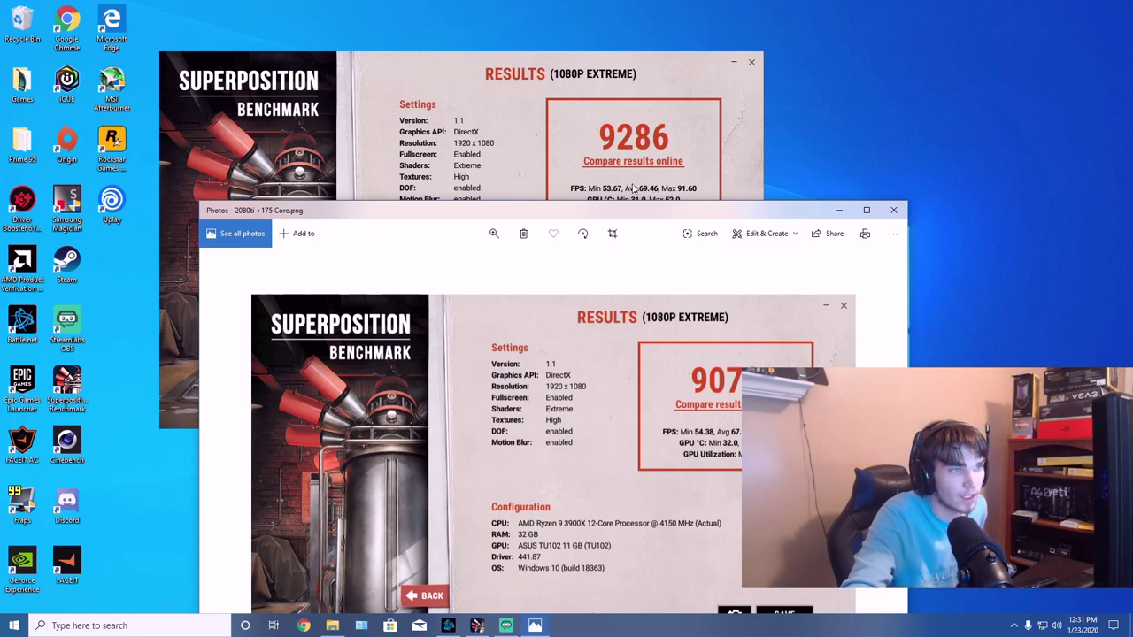
{"action": "left_click_drag", "start_coordinate": [705, 214], "coordinate": [687, 92]}
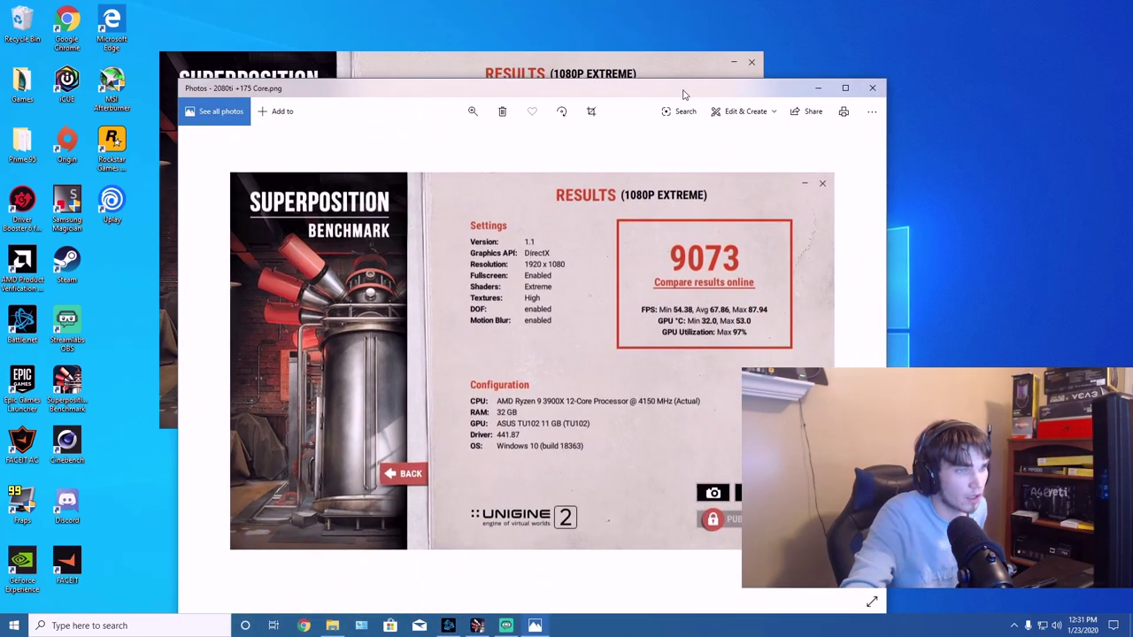
{"action": "left_click", "coordinate": [870, 90]}
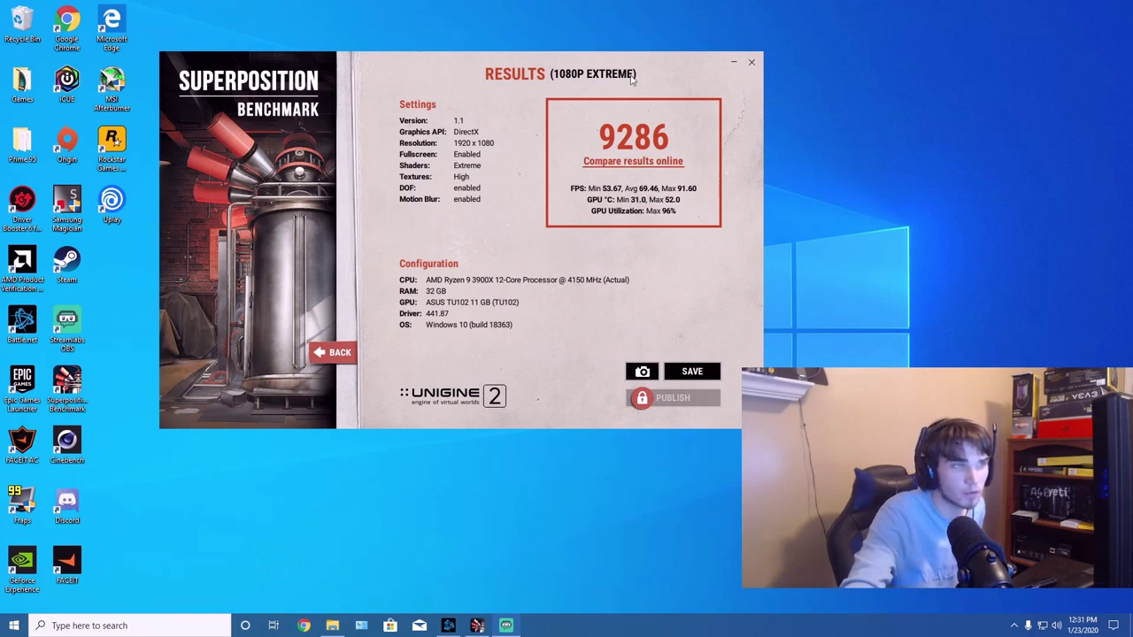
{"action": "left_click_drag", "start_coordinate": [625, 77], "coordinate": [648, 74]}
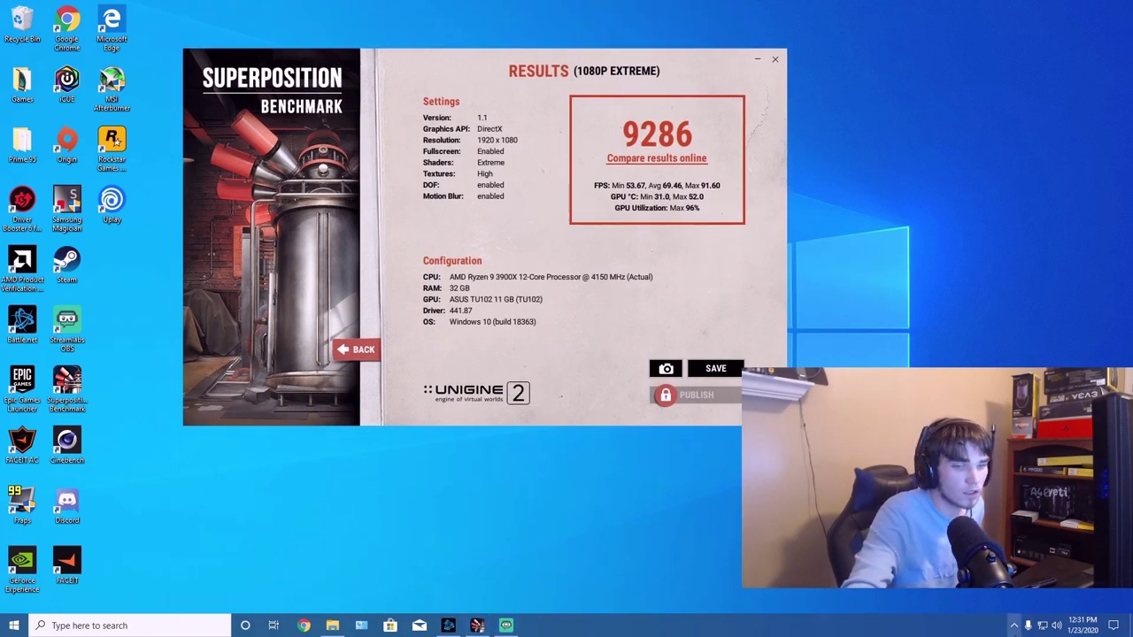
- Raise the Afterburner memory clock offset to +1100 MHz, apply it, and return Superposition to its main menu
{"action": "left_click", "coordinate": [1014, 625]}
{"action": "left_click", "coordinate": [991, 601]}
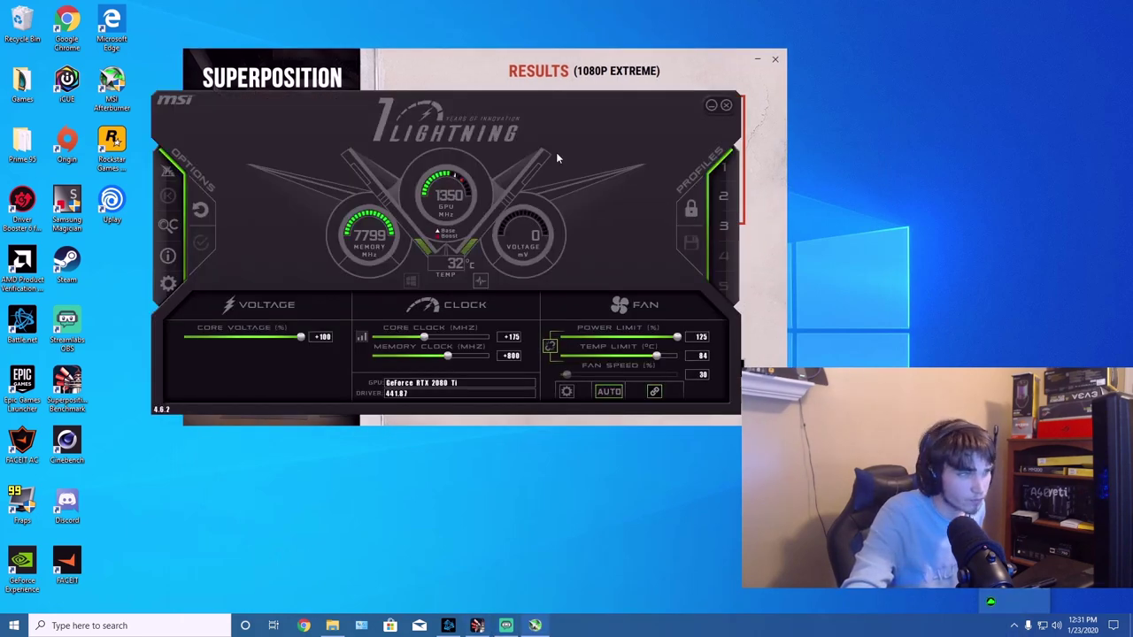
{"action": "left_click_drag", "start_coordinate": [548, 135], "coordinate": [566, 122]}
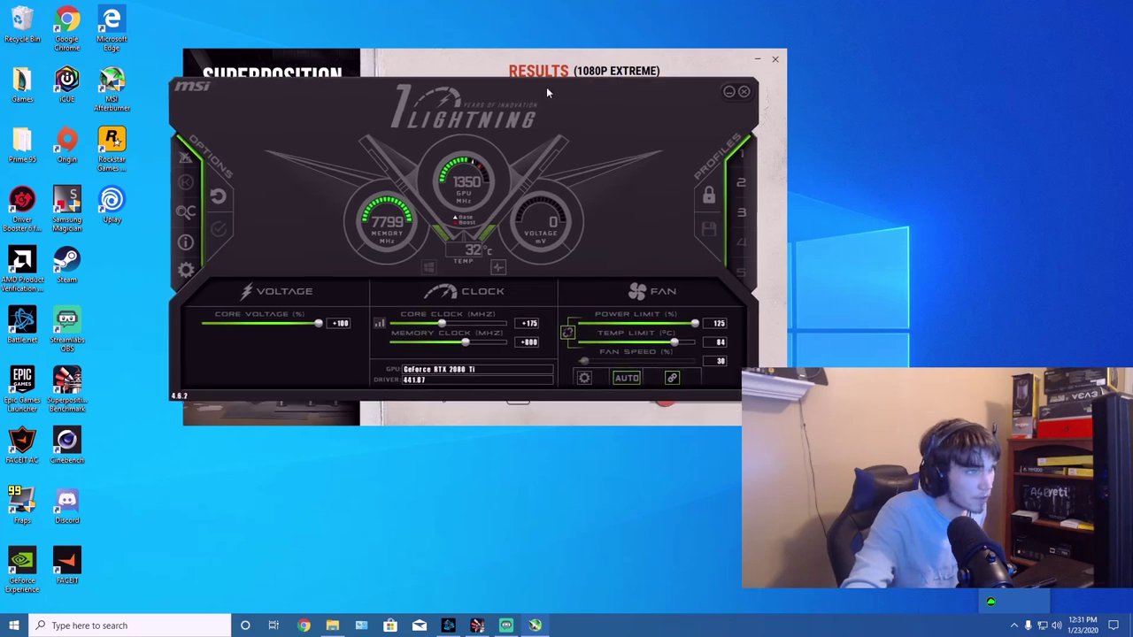
{"action": "left_click", "coordinate": [535, 344]}
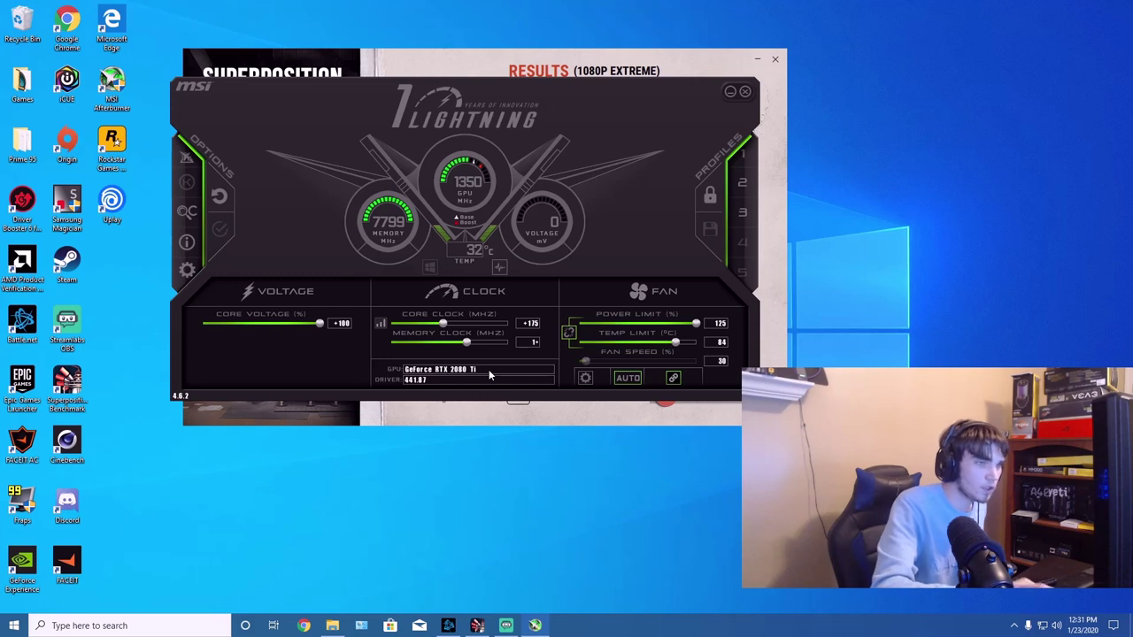
{"action": "type", "text": "11"}
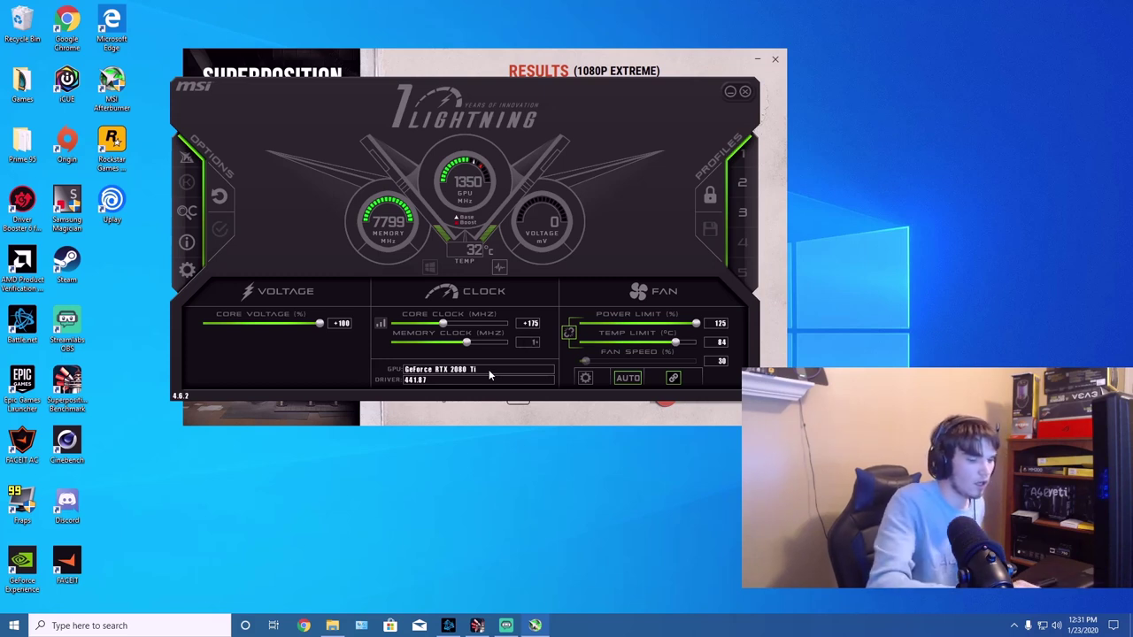
{"action": "type", "text": "00"}
{"action": "key", "text": "Return"}
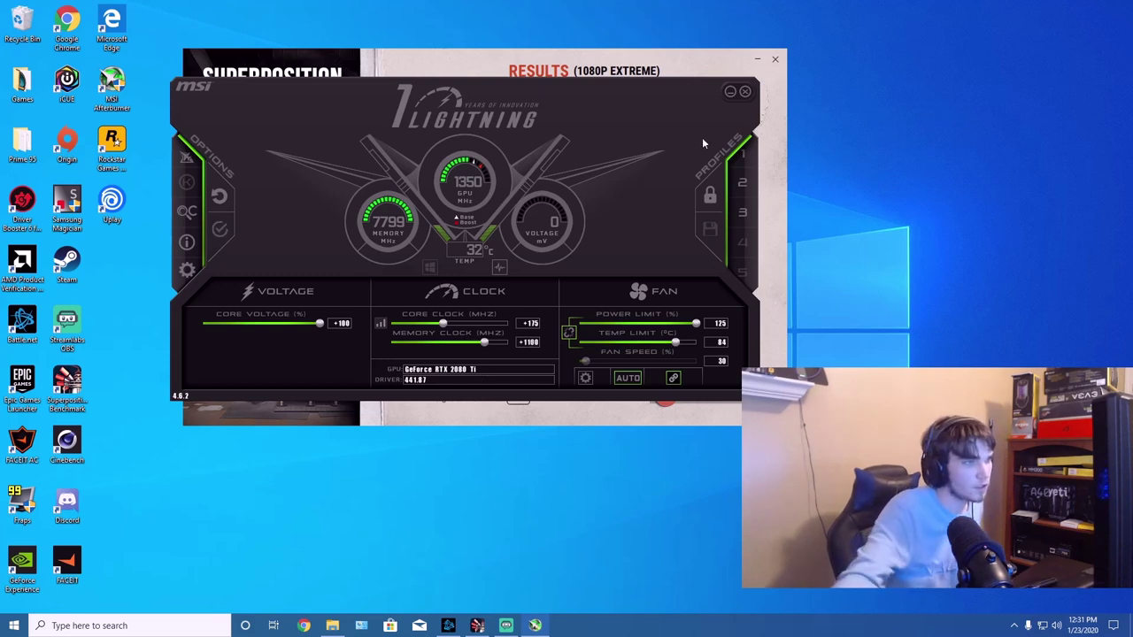
{"action": "left_click", "coordinate": [216, 231]}
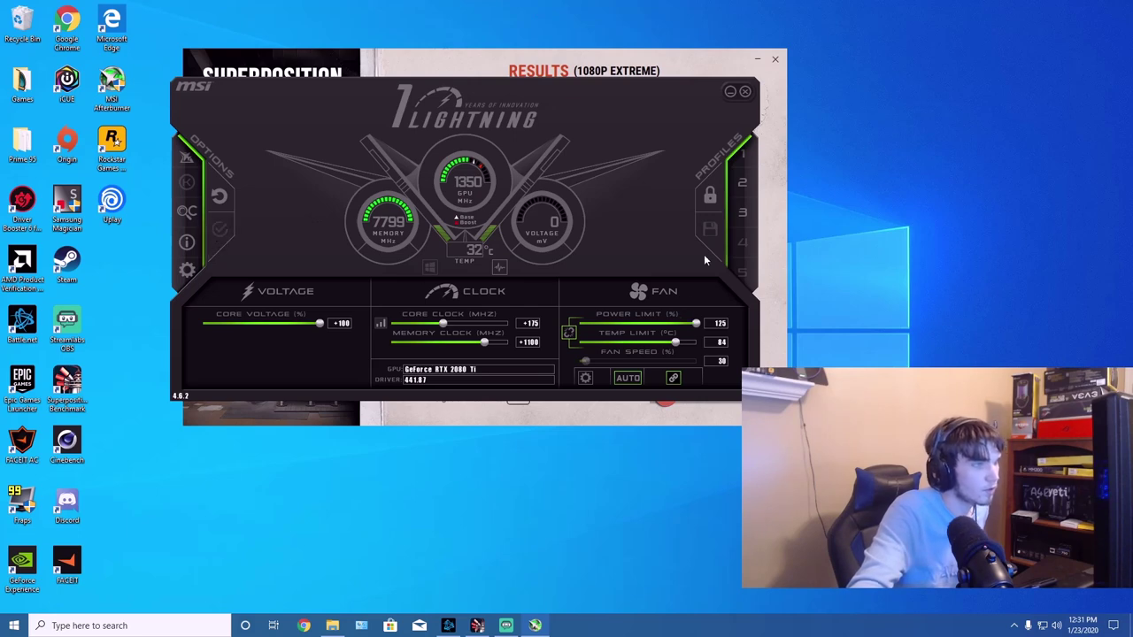
{"action": "left_click", "coordinate": [731, 91]}
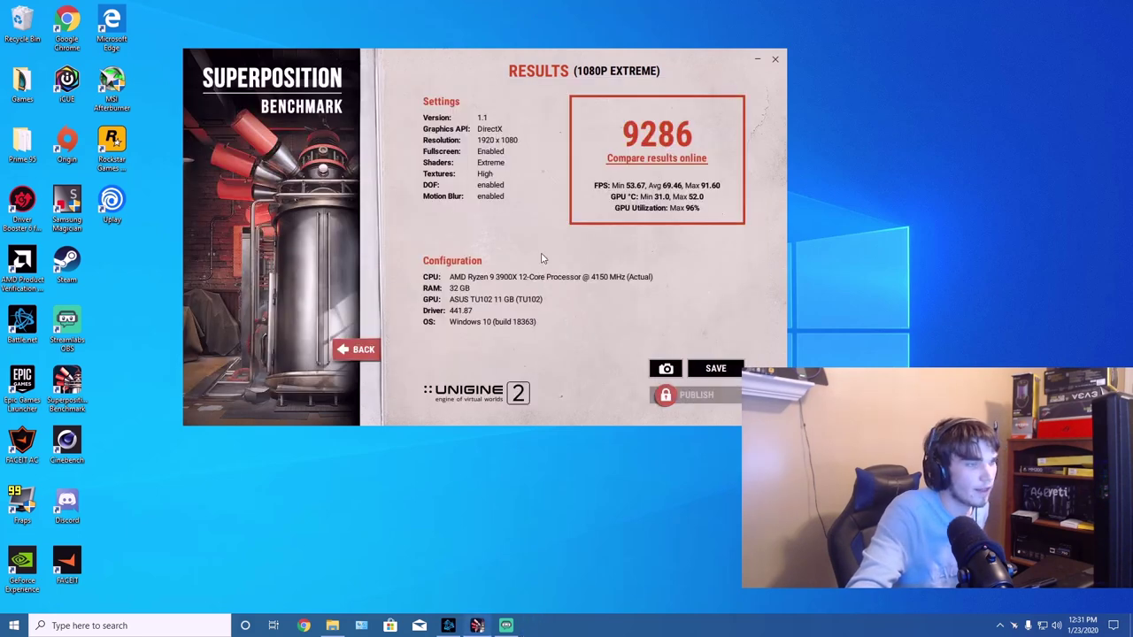
{"action": "left_click", "coordinate": [363, 350]}
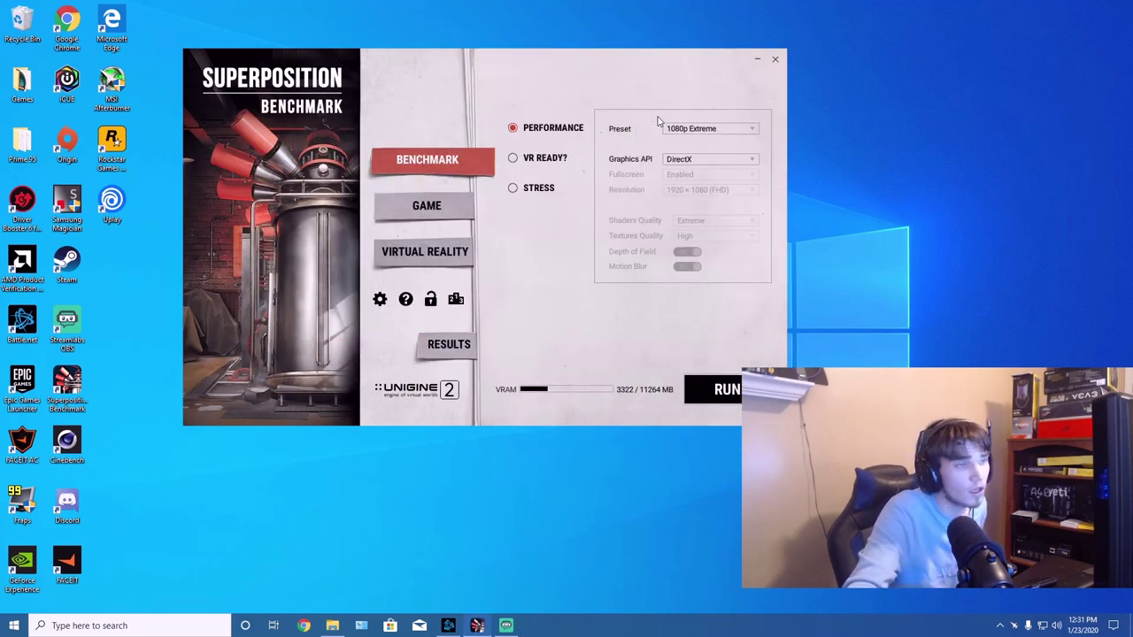
{"action": "left_click_drag", "start_coordinate": [554, 65], "coordinate": [522, 53]}
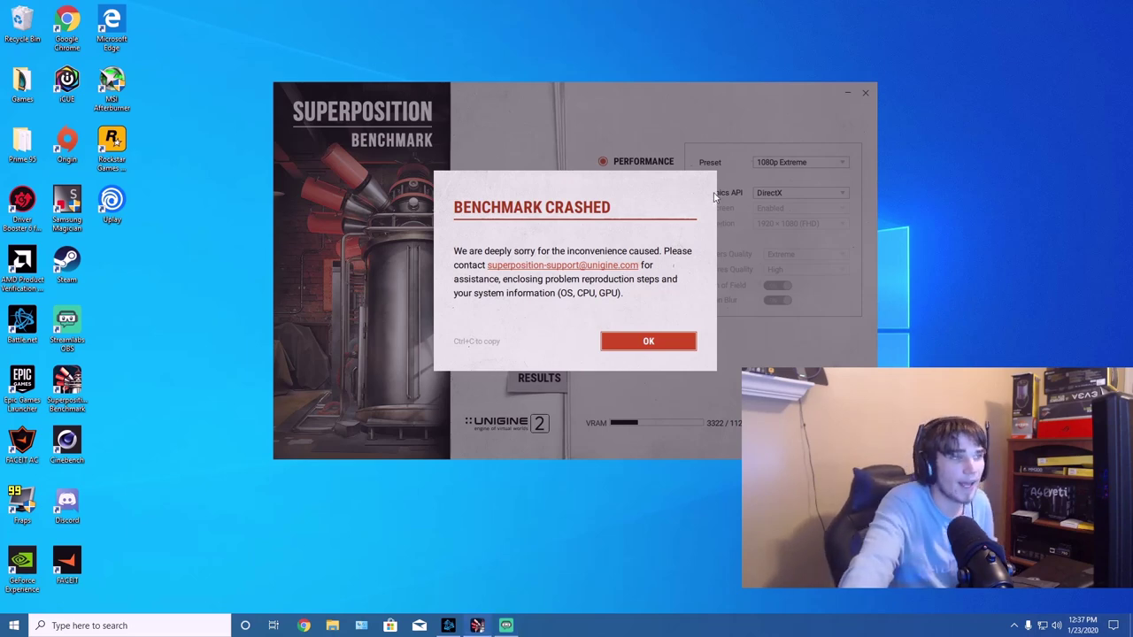
{"action": "left_click", "coordinate": [668, 347]}
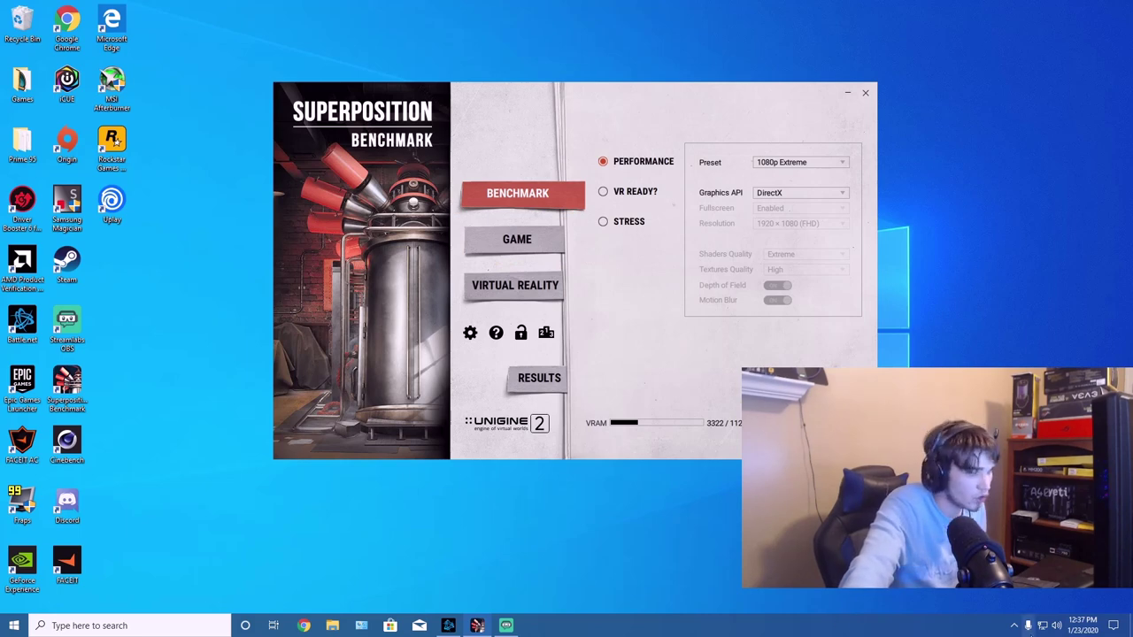
{"action": "left_click", "coordinate": [1014, 626]}
- Lower the Afterburner memory clock offset to +1000 MHz, then close Afterburner
{"action": "left_click", "coordinate": [993, 602]}
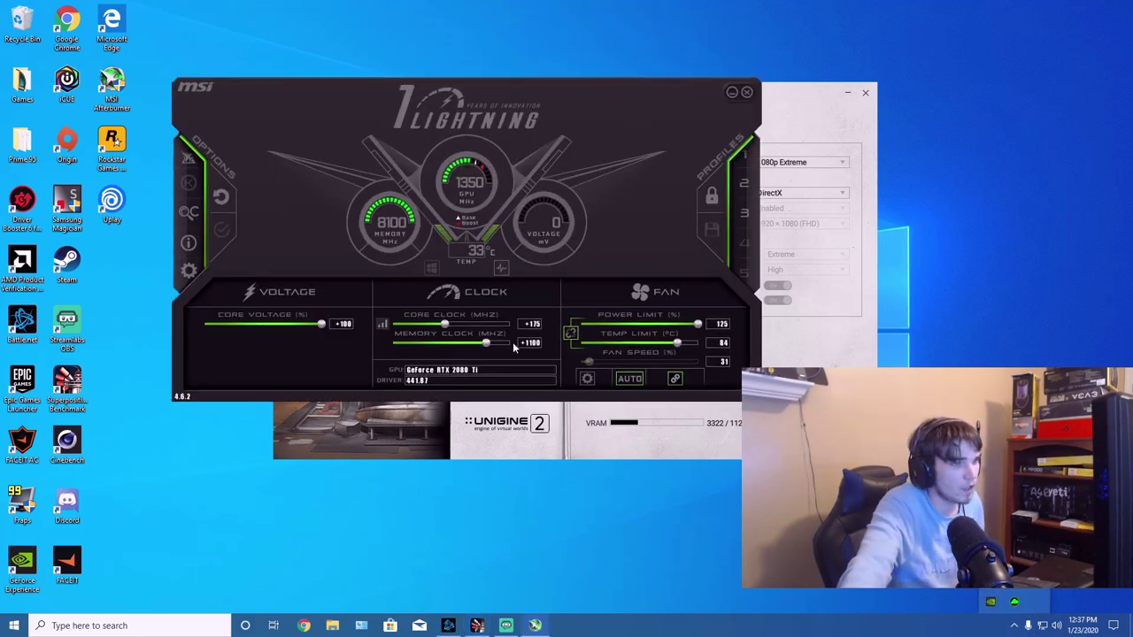
{"action": "type", "text": "100"}
{"action": "key", "text": "Return"}
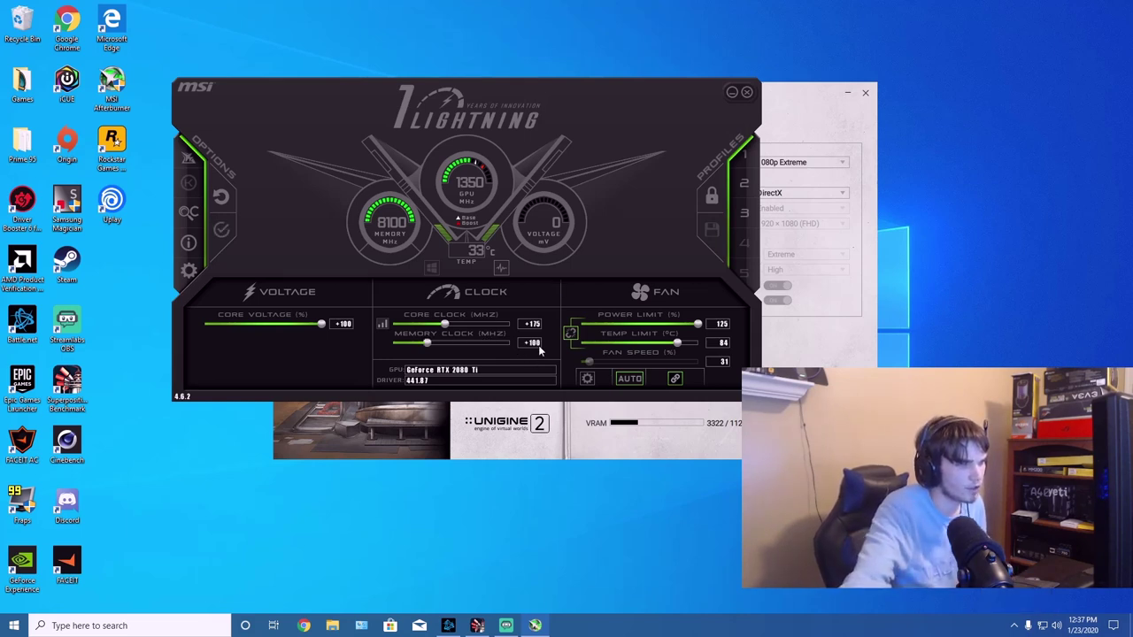
{"action": "type", "text": "1000"}
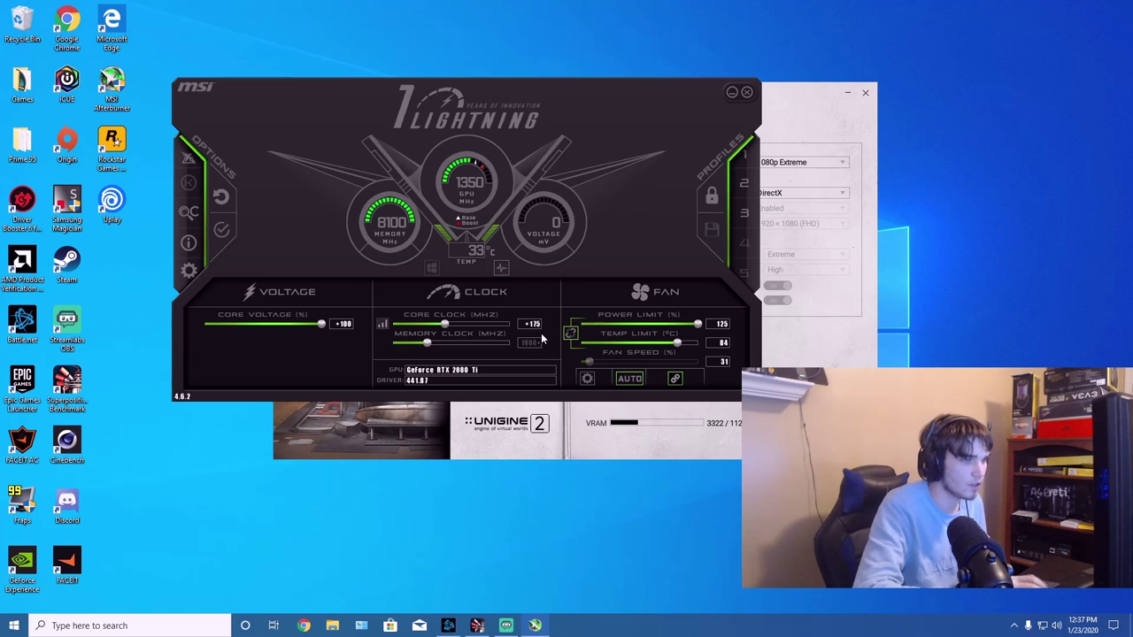
{"action": "key", "text": "Return"}
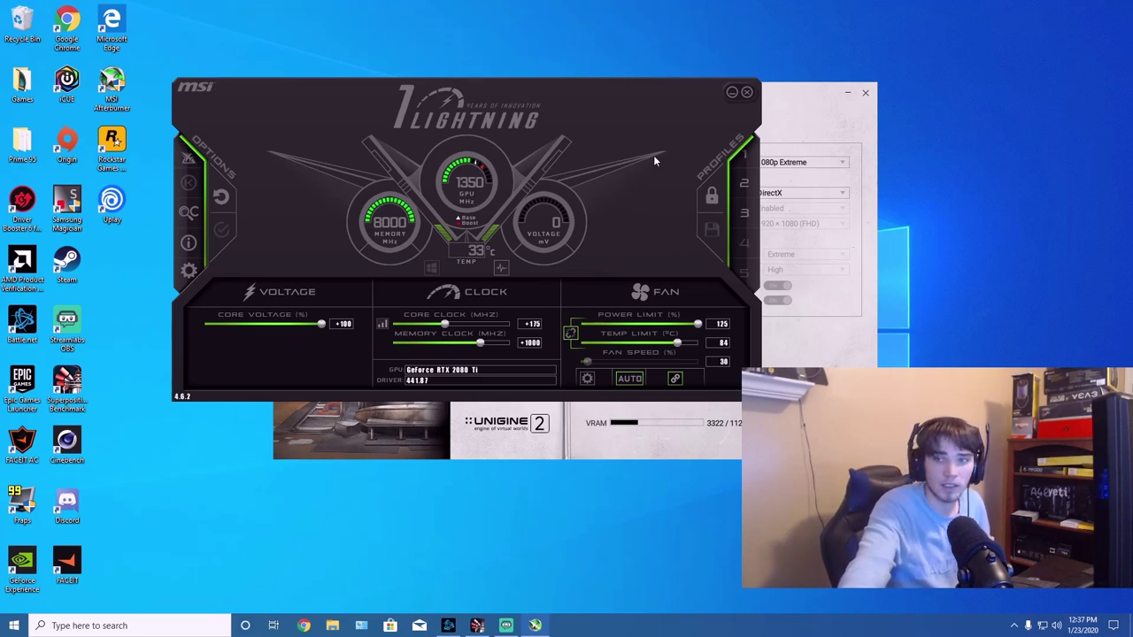
{"action": "left_click_drag", "start_coordinate": [616, 104], "coordinate": [640, 93]}
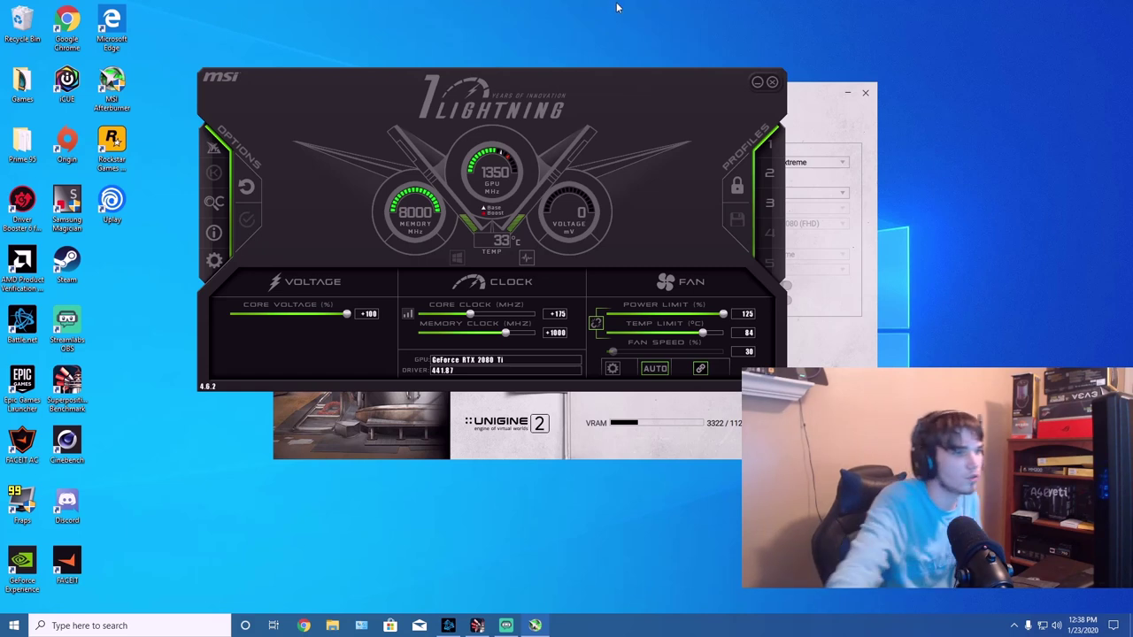
{"action": "left_click", "coordinate": [761, 83]}
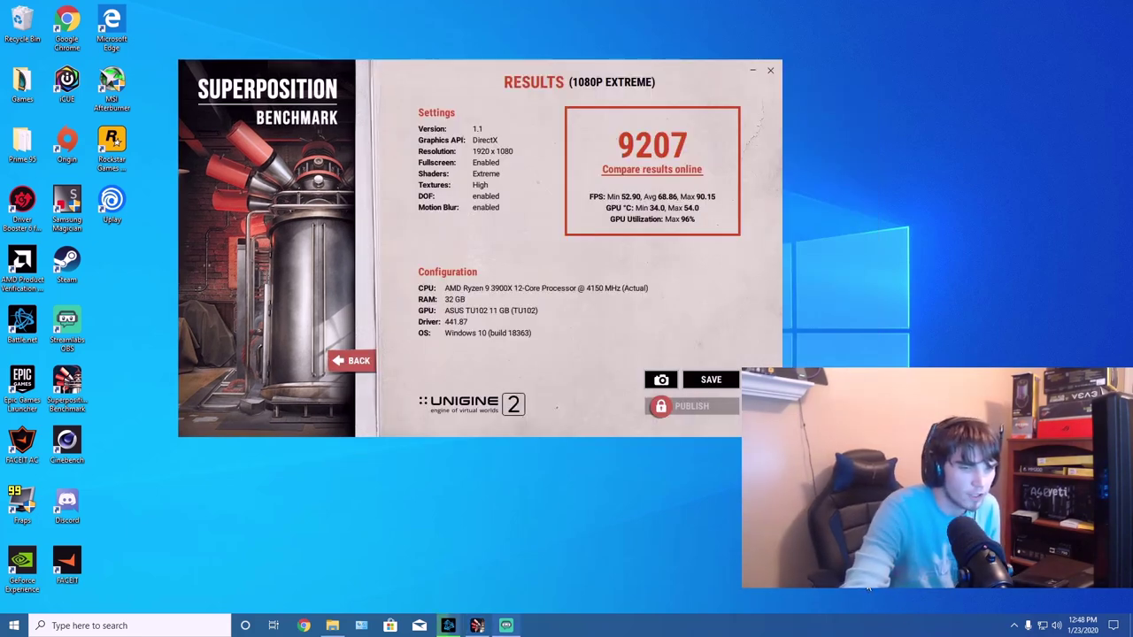
- Reopen Afterburner from the tray and arrange the 9207 results window in front of it
{"action": "left_click", "coordinate": [1014, 626]}
{"action": "left_click", "coordinate": [992, 603]}
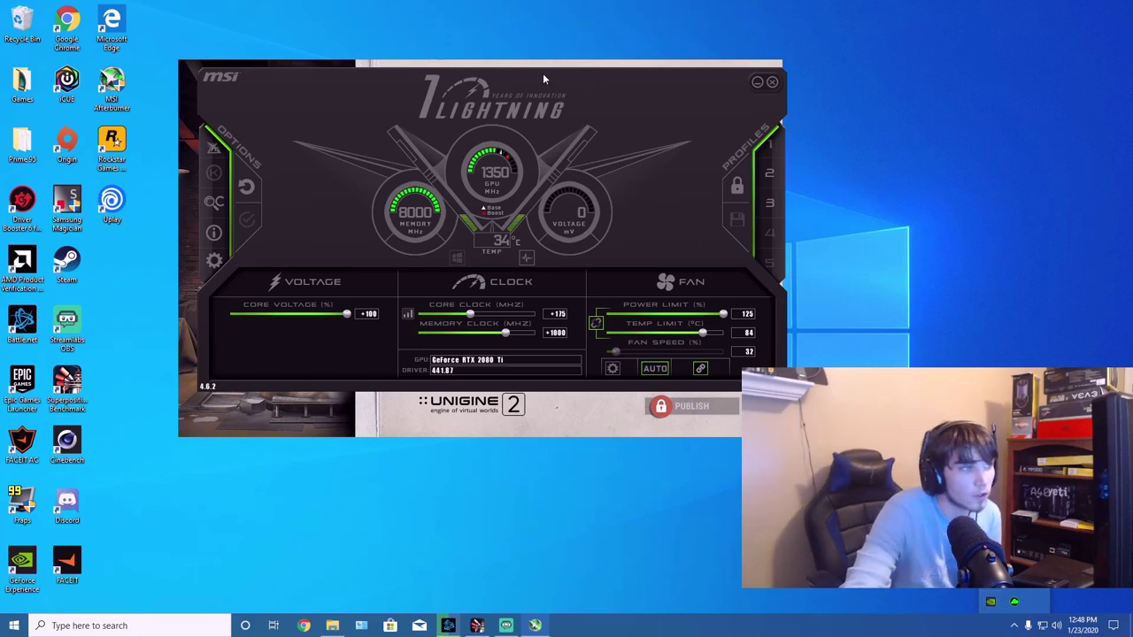
{"action": "left_click_drag", "start_coordinate": [543, 73], "coordinate": [546, 218]}
{"action": "left_click_drag", "start_coordinate": [509, 120], "coordinate": [503, 95]}
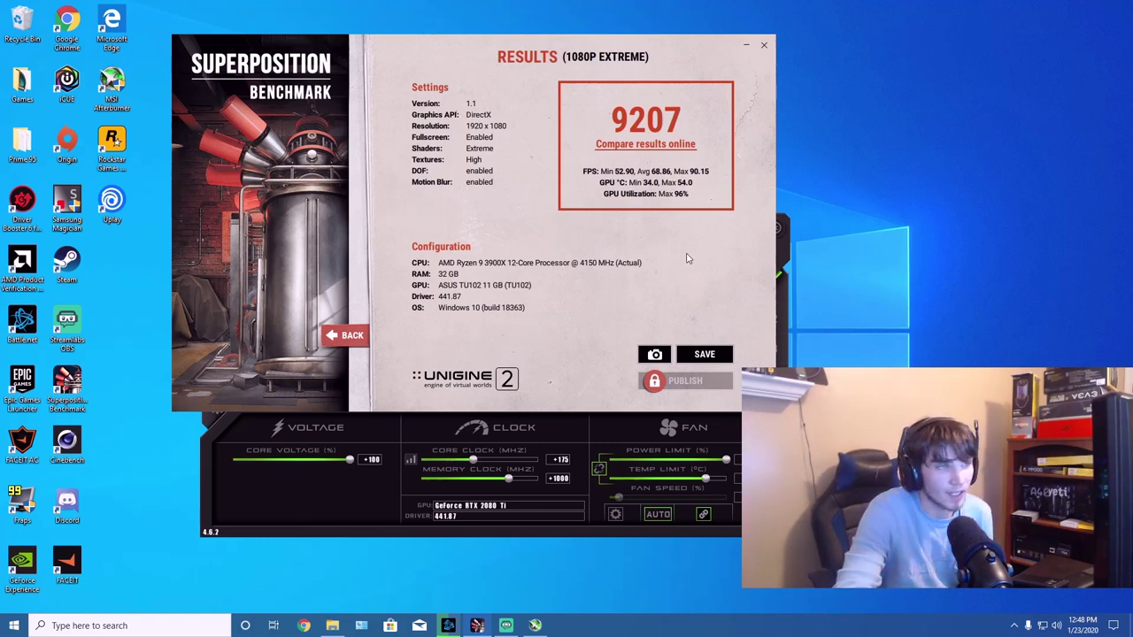
{"action": "left_click_drag", "start_coordinate": [440, 43], "coordinate": [421, 37]}
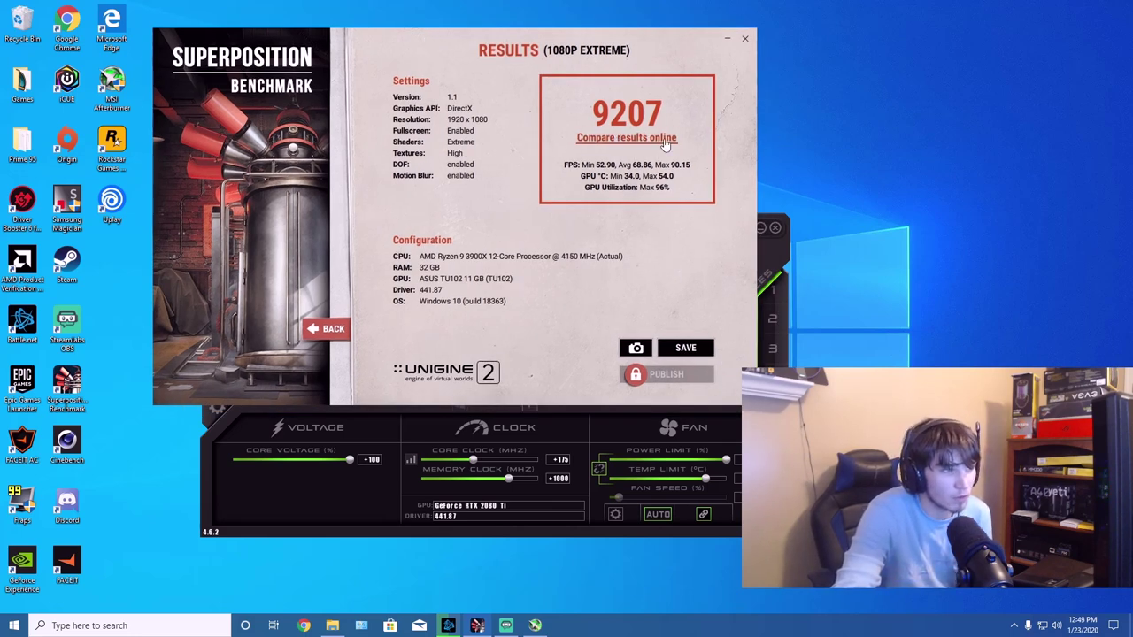
{"action": "left_click_drag", "start_coordinate": [396, 62], "coordinate": [447, 68]}
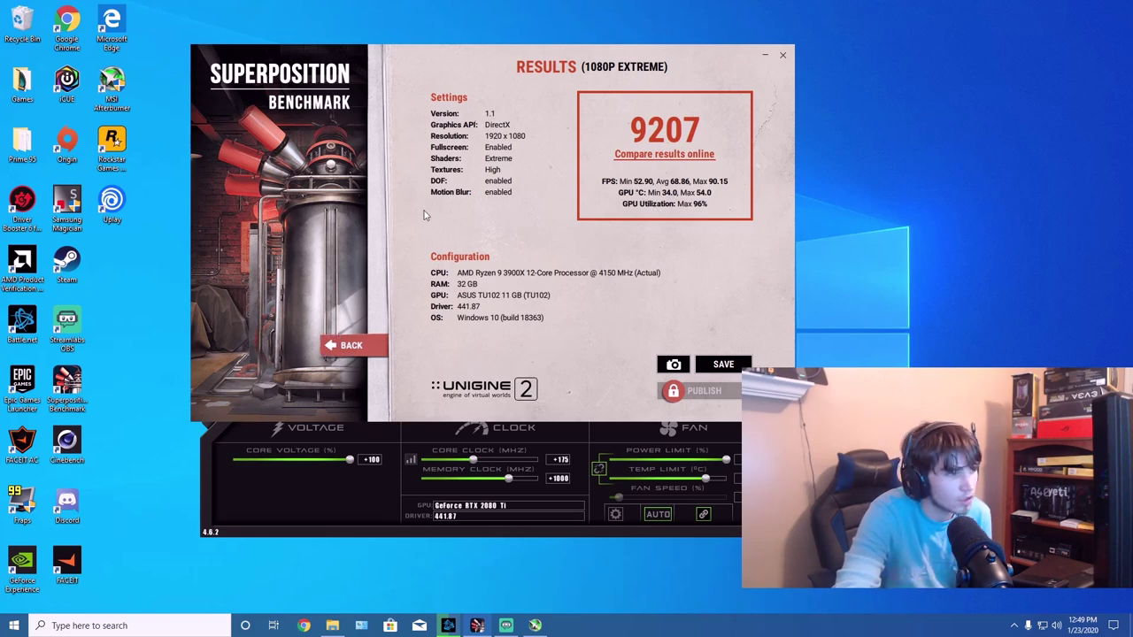
{"action": "left_click_drag", "start_coordinate": [451, 75], "coordinate": [579, 381]}
- Change the core clock offset from +175 to +150 MHz and bring the results window back on top
{"action": "left_click_drag", "start_coordinate": [578, 213], "coordinate": [589, 58]}
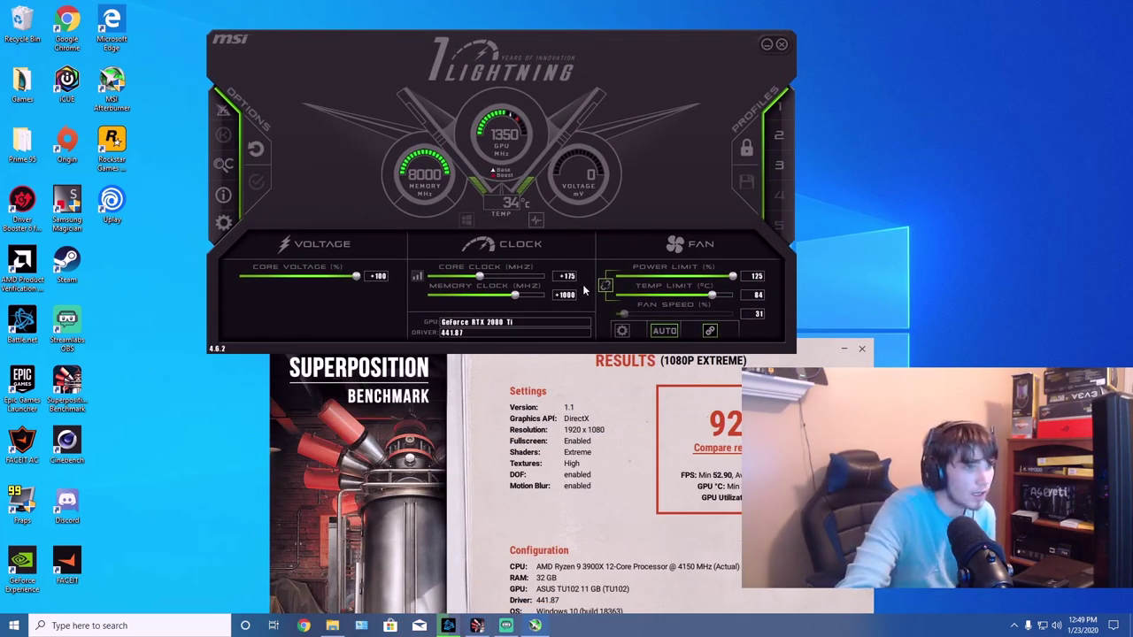
{"action": "left_click_drag", "start_coordinate": [617, 56], "coordinate": [619, 43]}
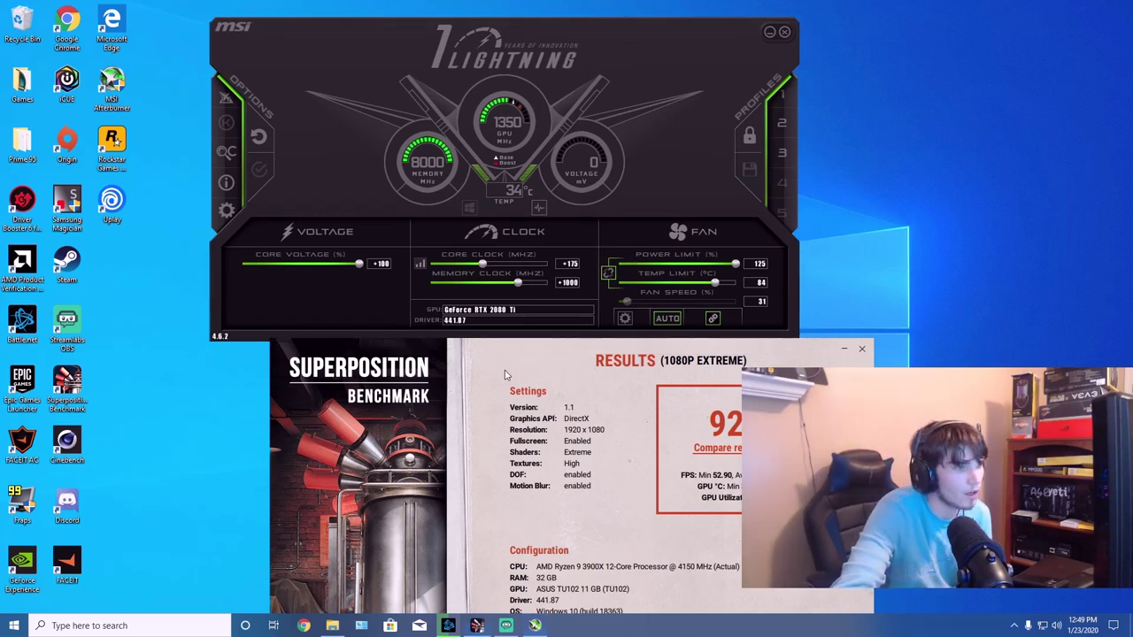
{"action": "left_click", "coordinate": [572, 265]}
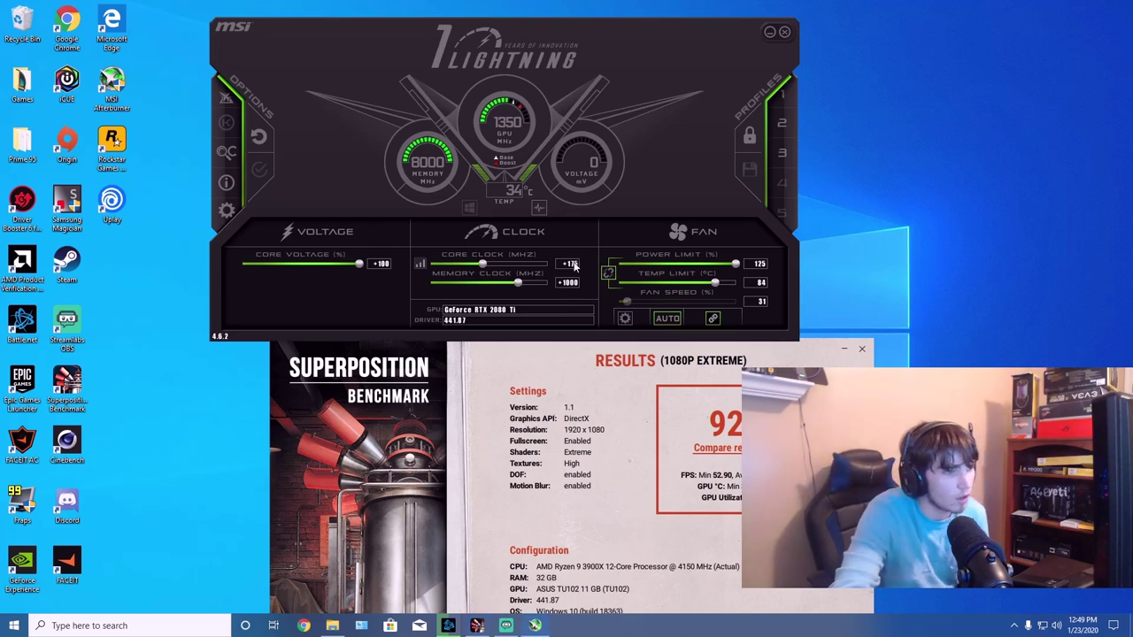
{"action": "type", "text": "150"}
{"action": "key", "text": "Return"}
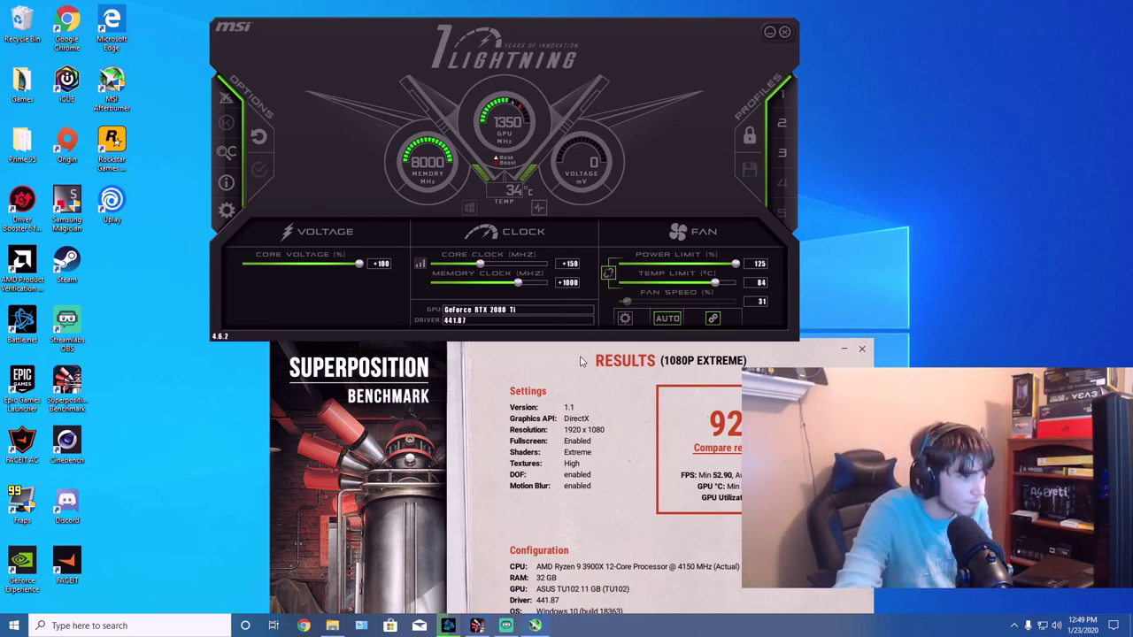
{"action": "left_click_drag", "start_coordinate": [551, 368], "coordinate": [460, 52]}
{"action": "left_click", "coordinate": [332, 626]}
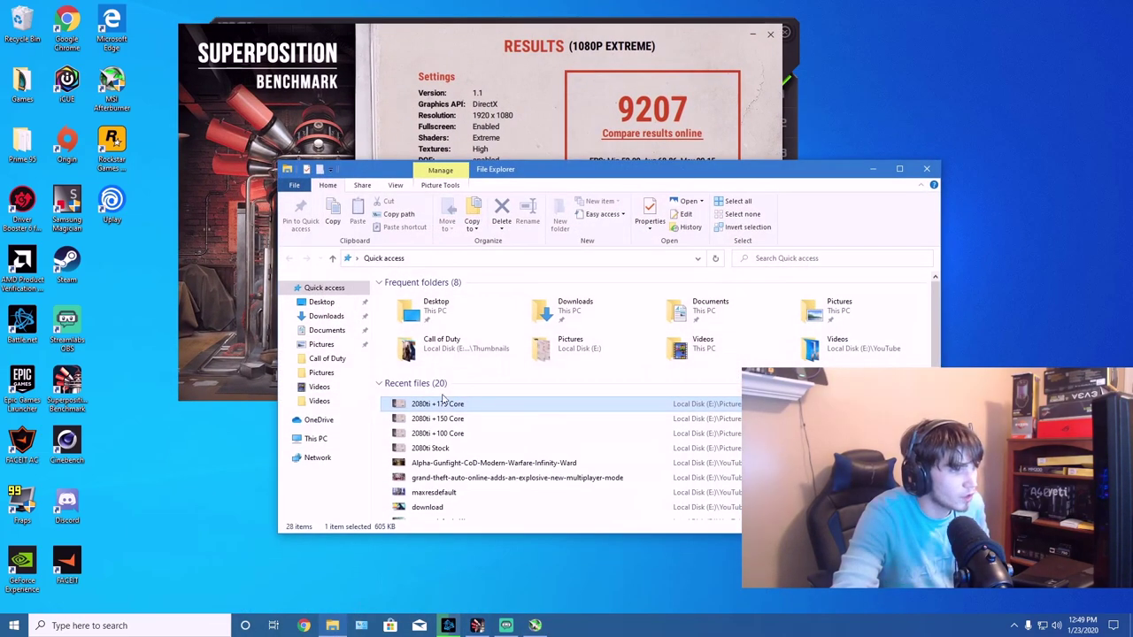
{"action": "double_click", "coordinate": [427, 448]}
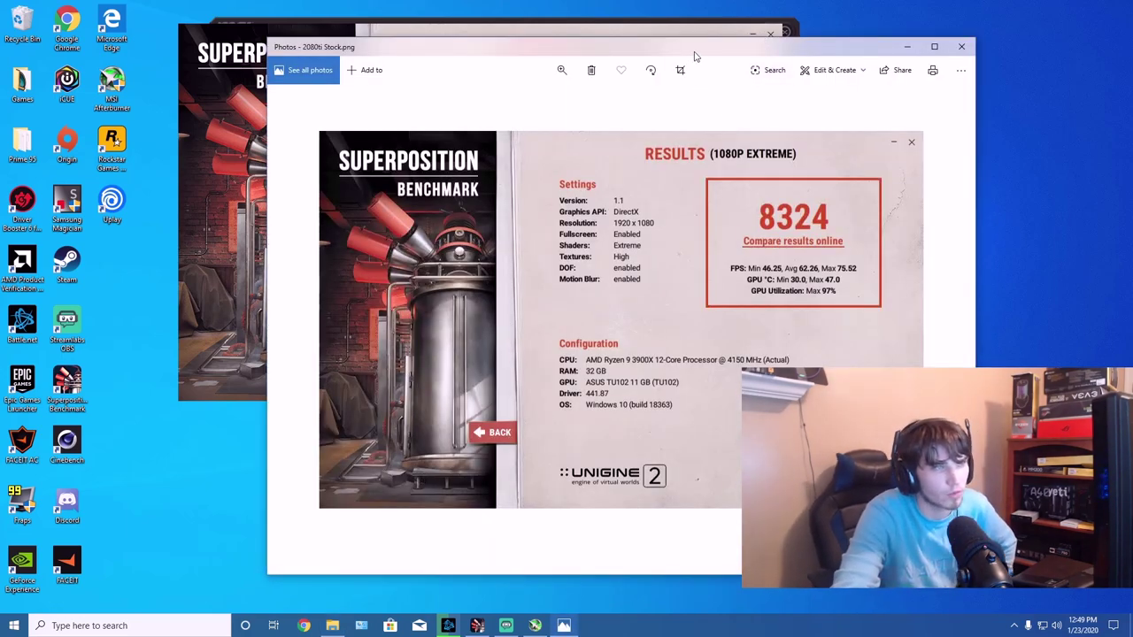
{"action": "left_click_drag", "start_coordinate": [688, 53], "coordinate": [683, 56]}
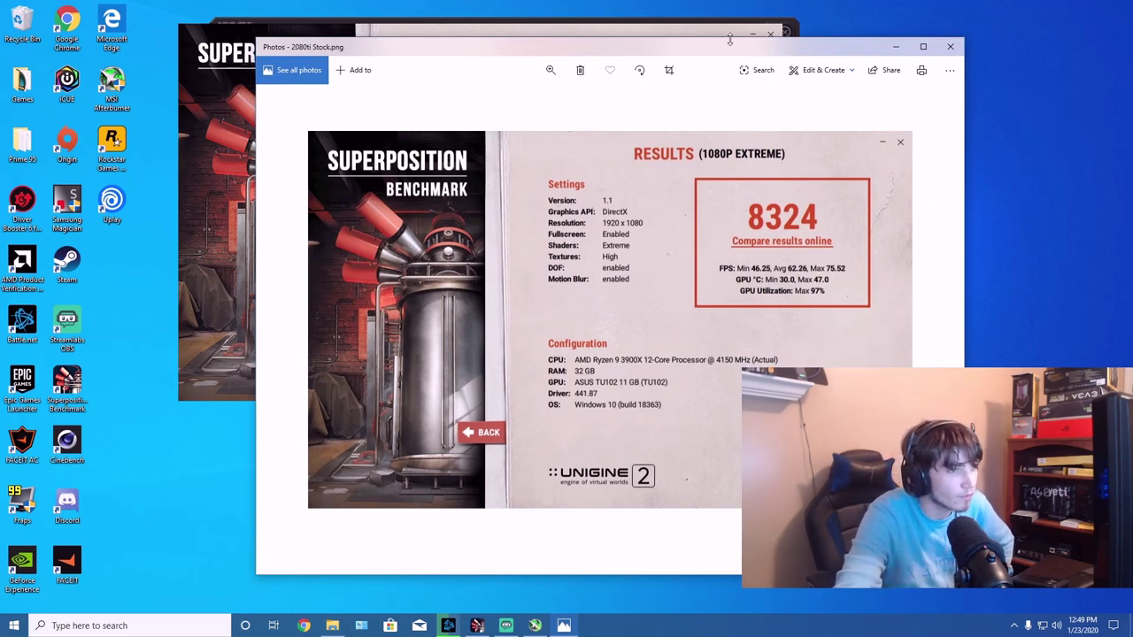
{"action": "left_click_drag", "start_coordinate": [726, 54], "coordinate": [720, 61]}
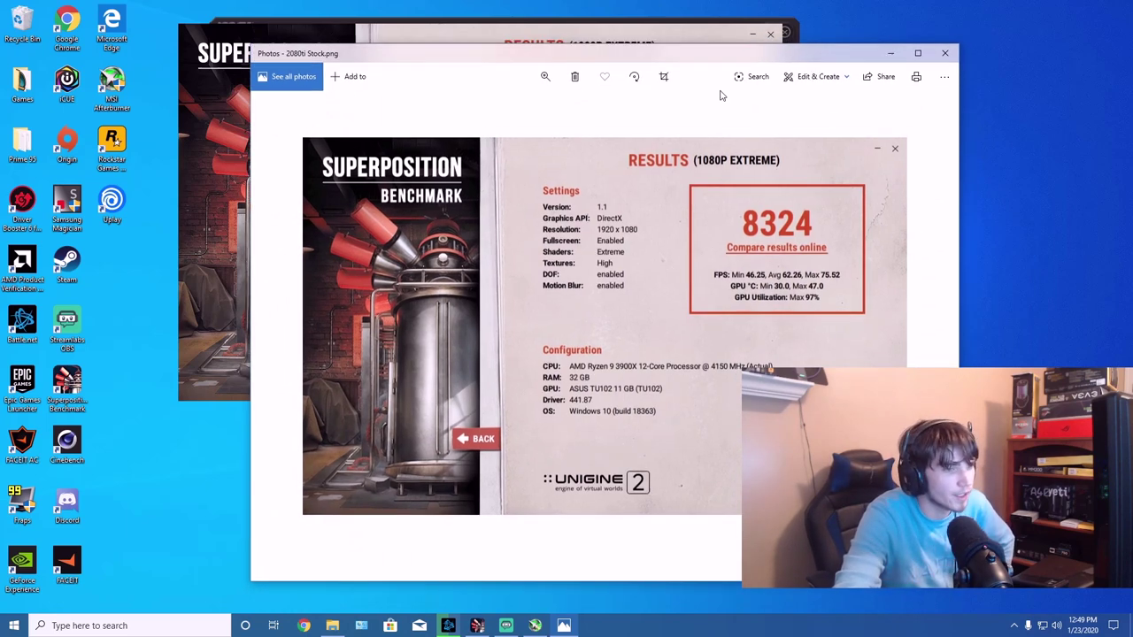
{"action": "left_click", "coordinate": [946, 54]}
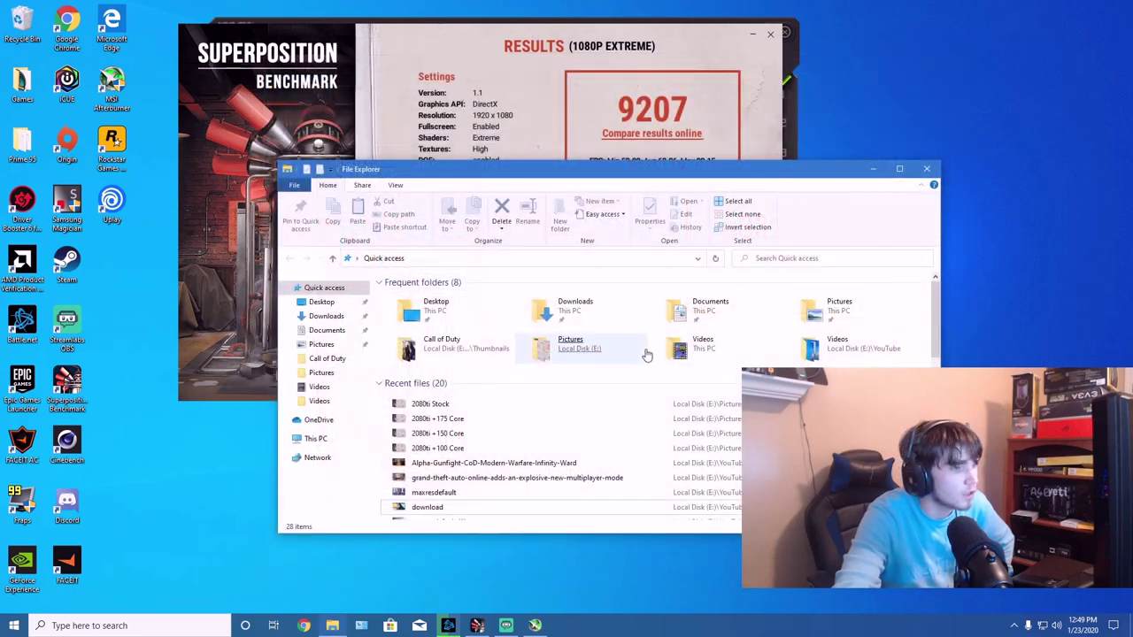
{"action": "double_click", "coordinate": [434, 449]}
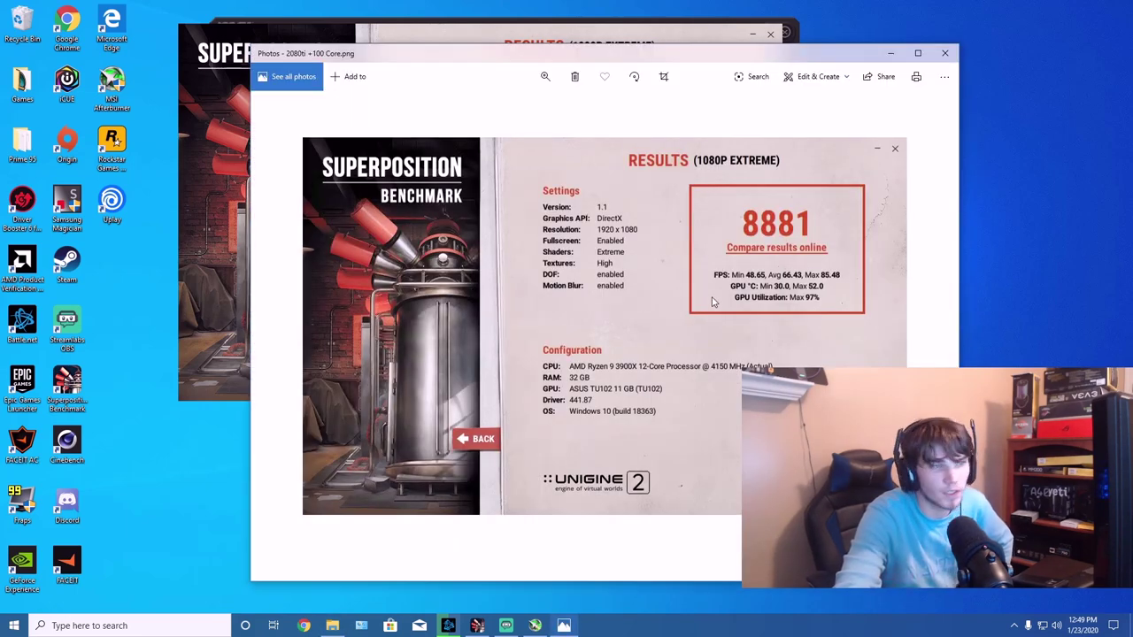
{"action": "left_click", "coordinate": [946, 54]}
{"action": "double_click", "coordinate": [443, 450]}
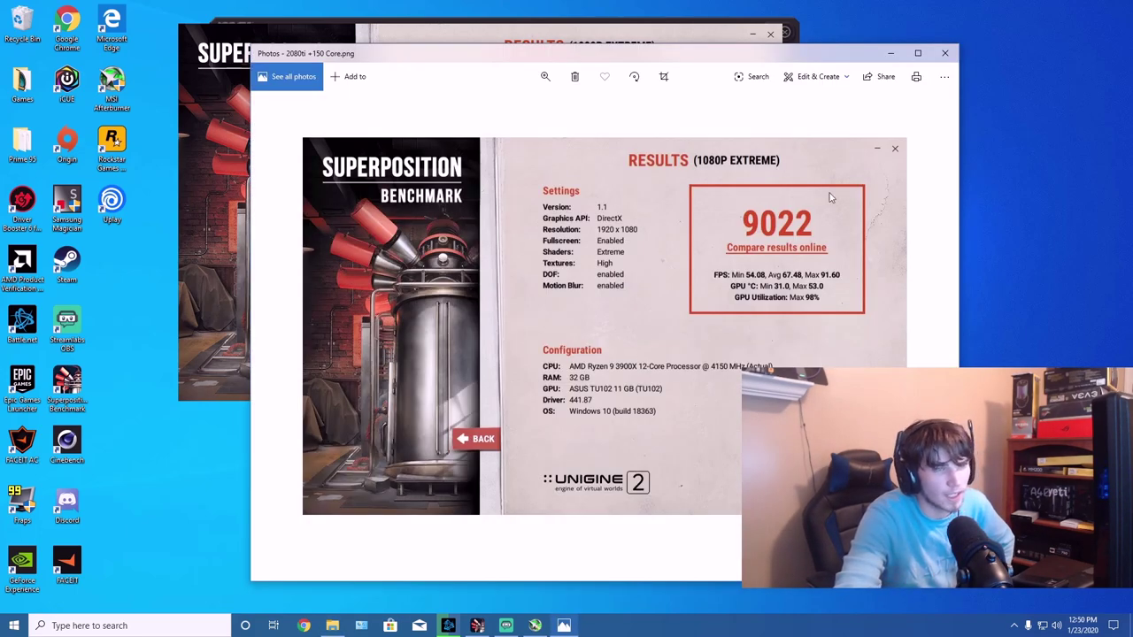
{"action": "left_click", "coordinate": [945, 54]}
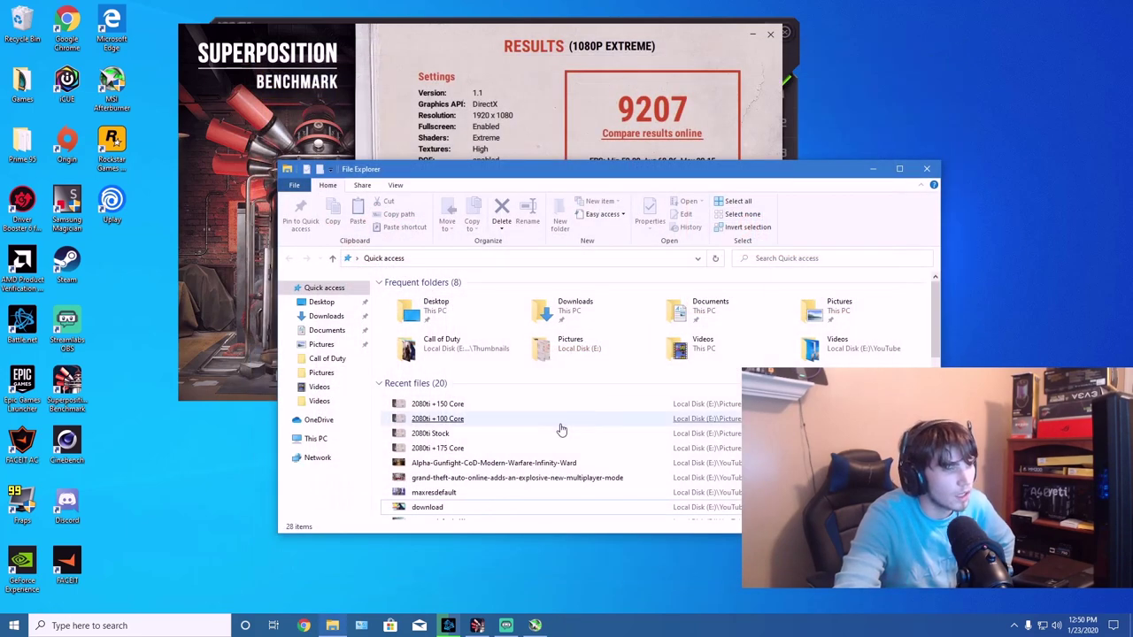
{"action": "double_click", "coordinate": [524, 447]}
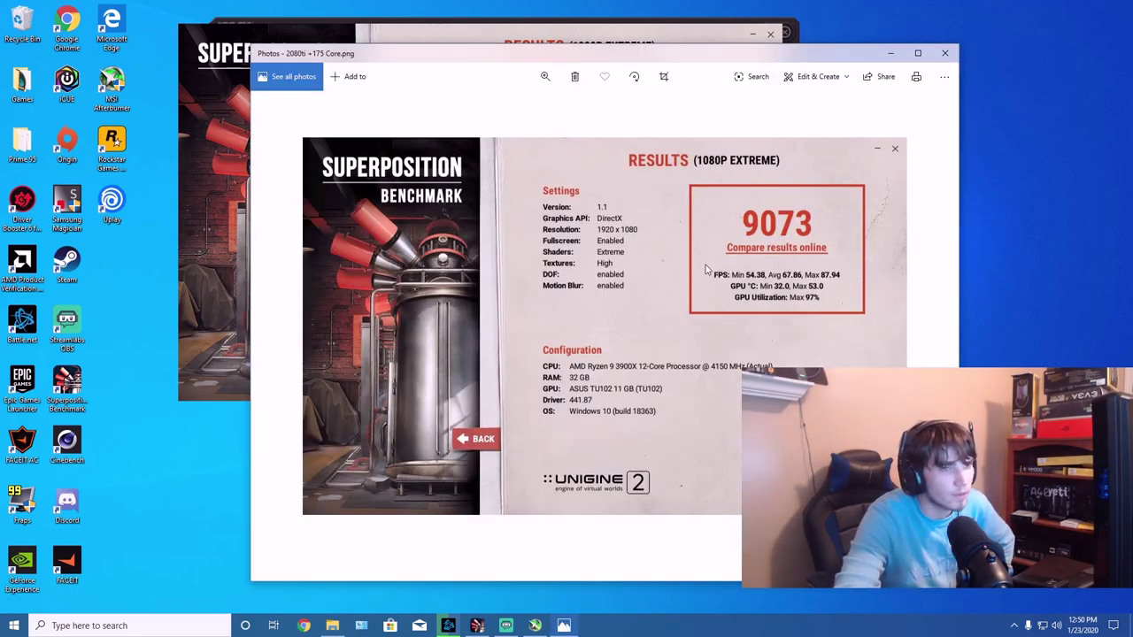
{"action": "left_click", "coordinate": [945, 54]}
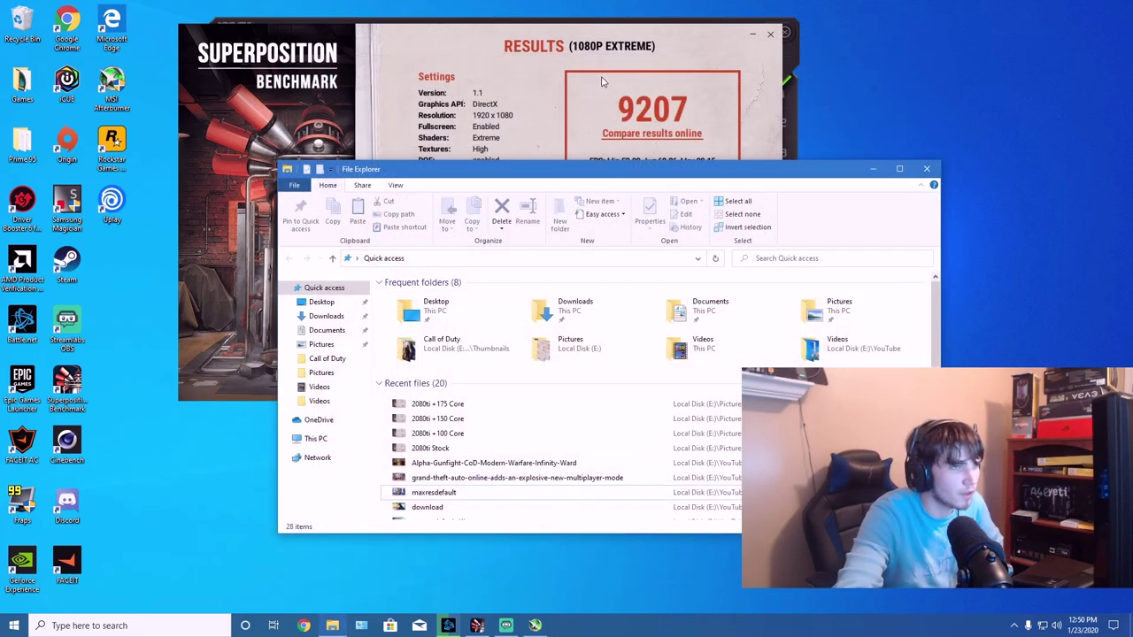
- Bring the 9207 results window forward and minimize File Explorer
{"action": "left_click", "coordinate": [670, 62]}
{"action": "left_click_drag", "start_coordinate": [535, 51], "coordinate": [455, 79]}
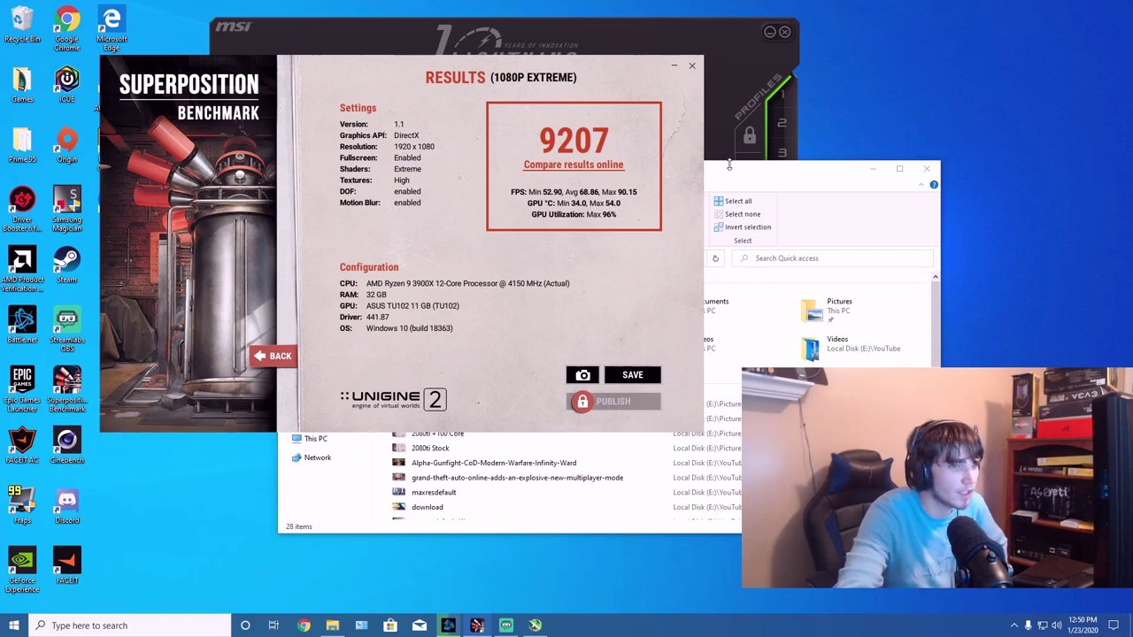
{"action": "left_click", "coordinate": [762, 172]}
{"action": "left_click", "coordinate": [873, 168]}
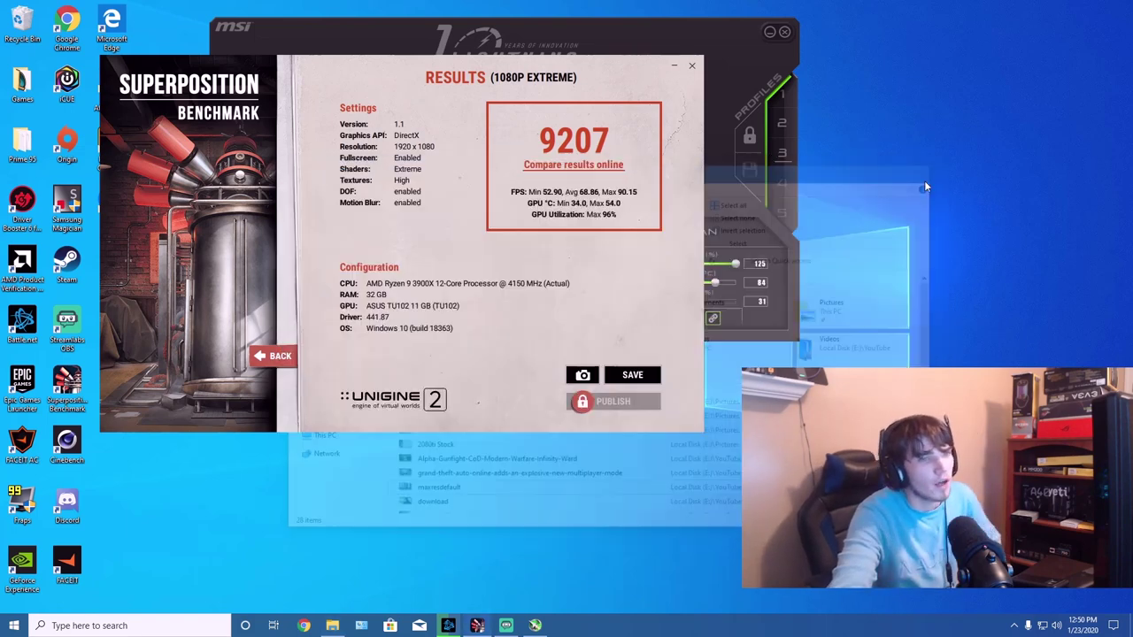
- Fine-tune the position of the Superposition 9207 results window on screen
{"action": "left_click_drag", "start_coordinate": [489, 200], "coordinate": [558, 200]}
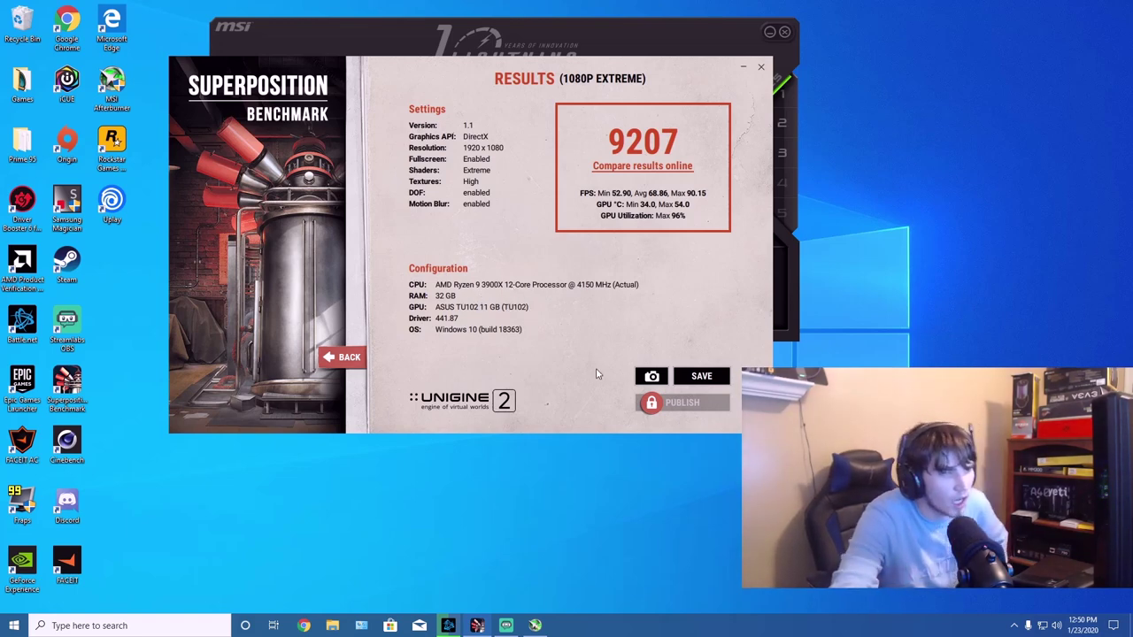
{"action": "left_click_drag", "start_coordinate": [582, 360], "coordinate": [556, 347]}
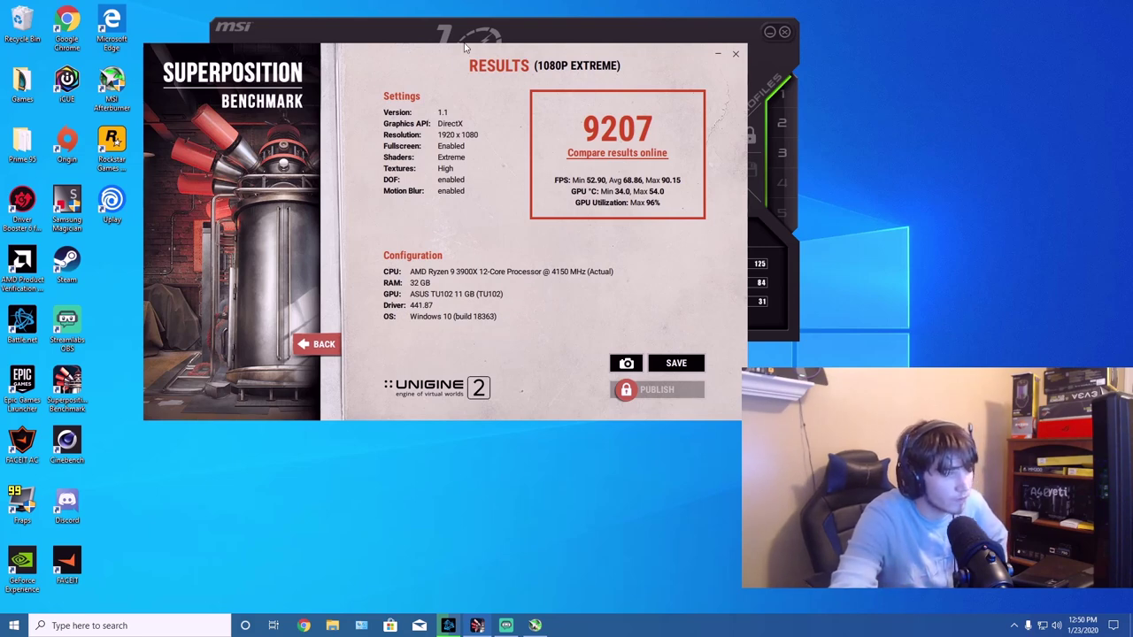
{"action": "left_click_drag", "start_coordinate": [423, 61], "coordinate": [399, 73]}
{"action": "mouse_move", "coordinate": [506, 259]}
{"action": "left_mouse_down"}
{"action": "mouse_move", "coordinate": [504, 219]}
{"action": "mouse_move", "coordinate": [507, 240]}
{"action": "left_mouse_up"}
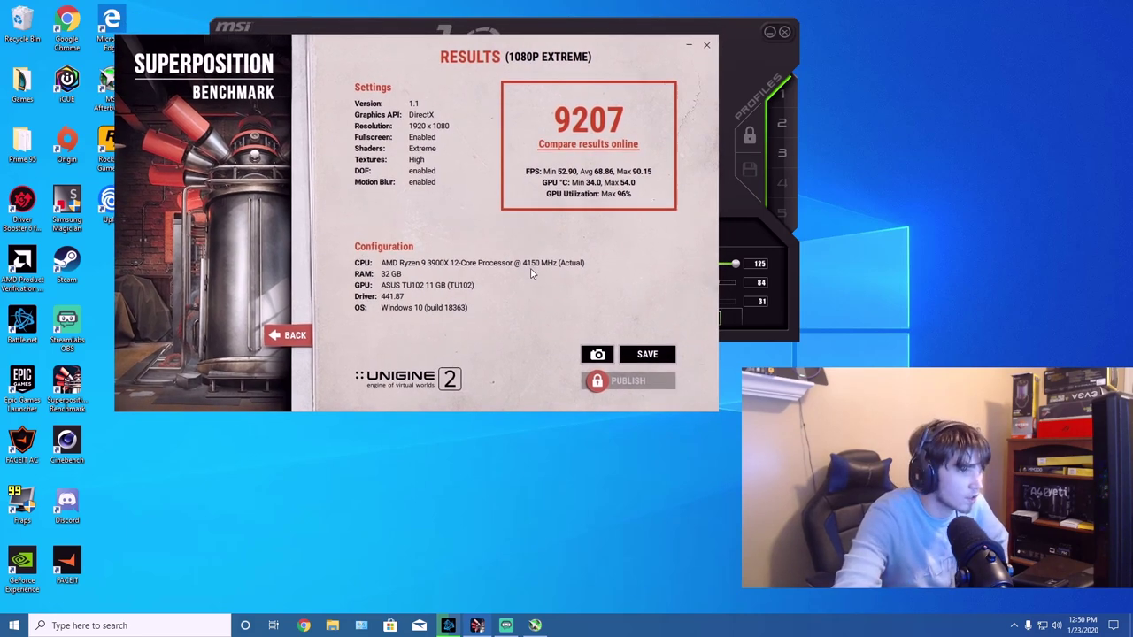
{"action": "left_click_drag", "start_coordinate": [537, 273], "coordinate": [567, 295]}
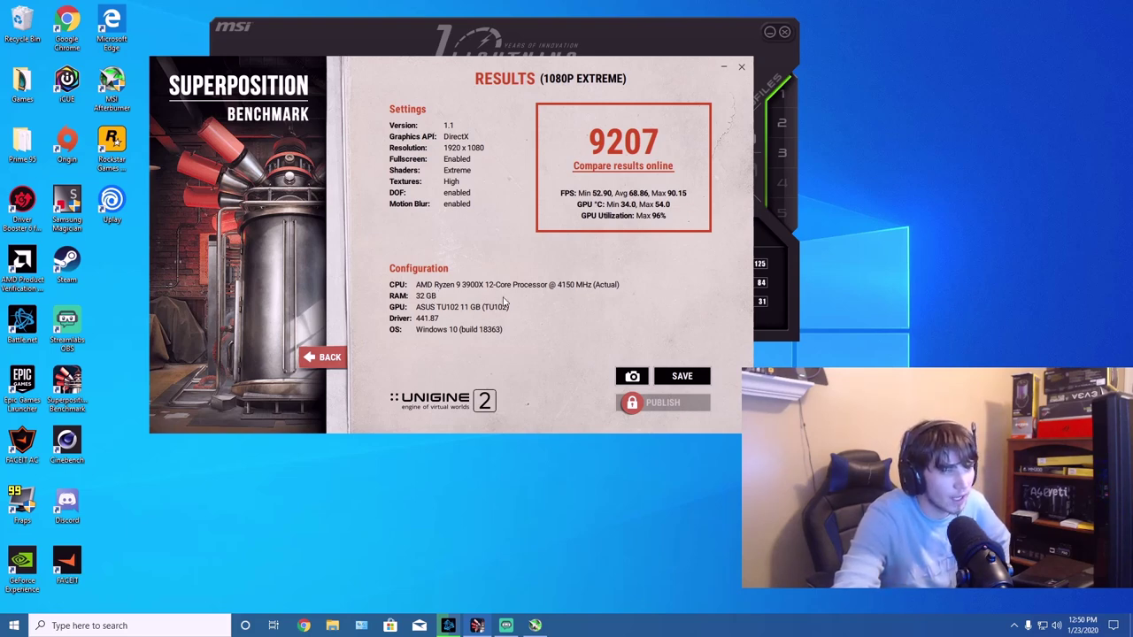
{"action": "left_click_drag", "start_coordinate": [505, 302], "coordinate": [591, 304]}
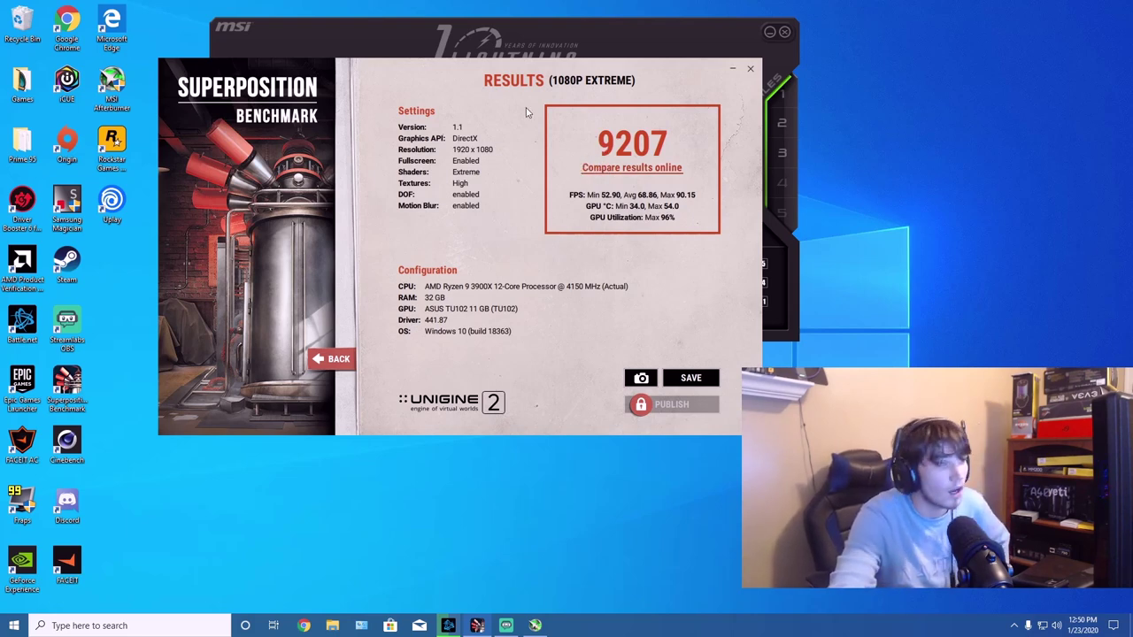
{"action": "left_click_drag", "start_coordinate": [459, 78], "coordinate": [456, 68]}
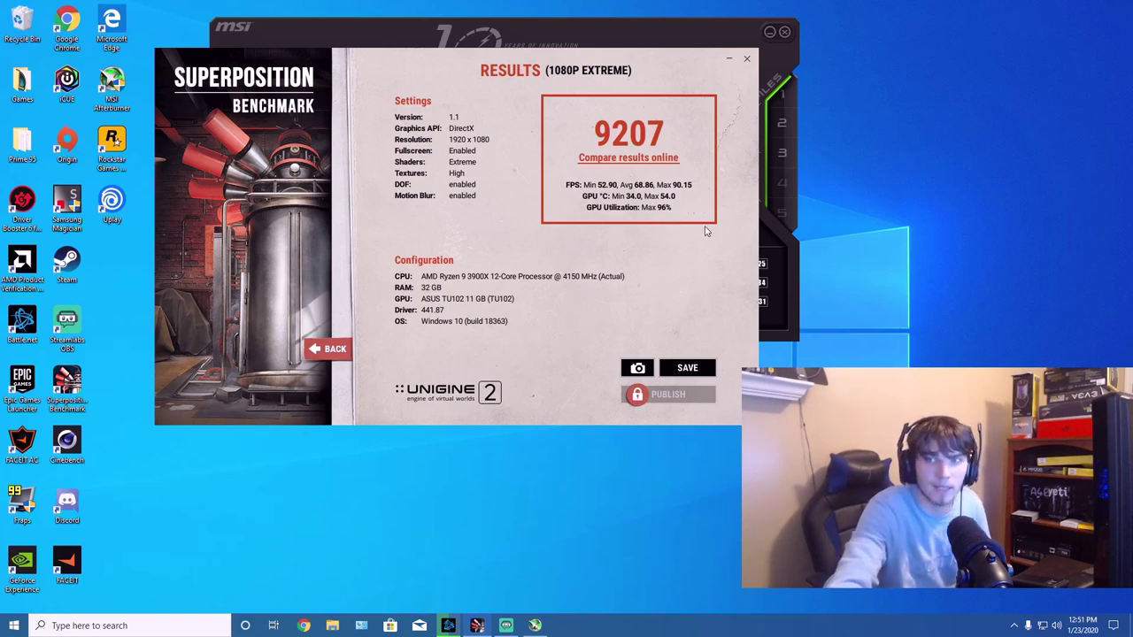
{"action": "left_click_drag", "start_coordinate": [568, 305], "coordinate": [573, 311]}
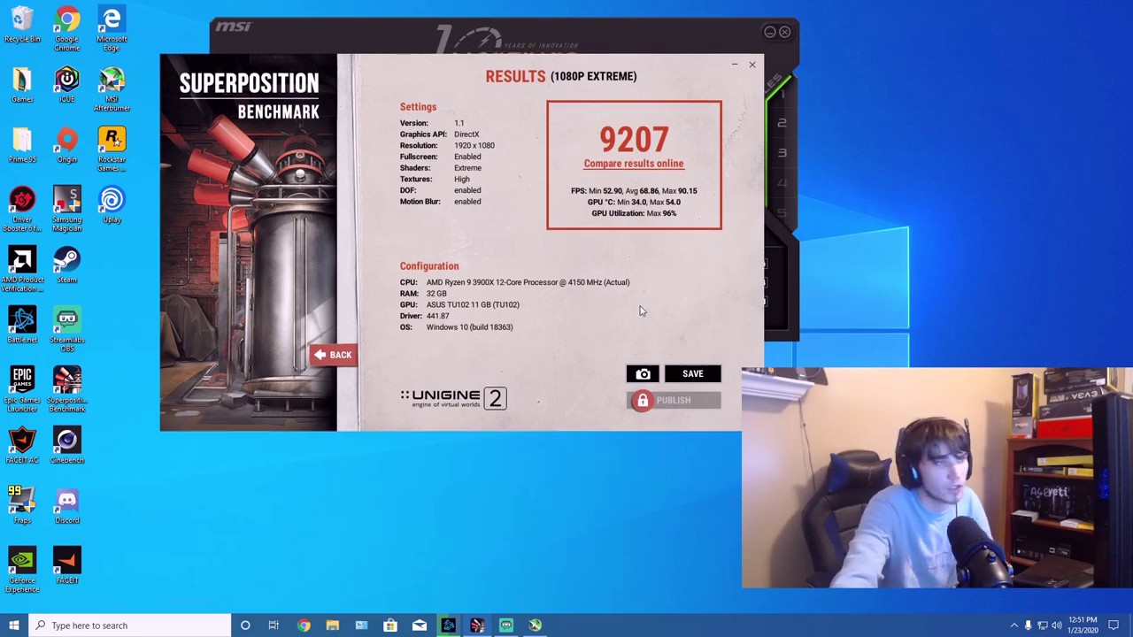
{"action": "left_click_drag", "start_coordinate": [592, 71], "coordinate": [592, 70]}
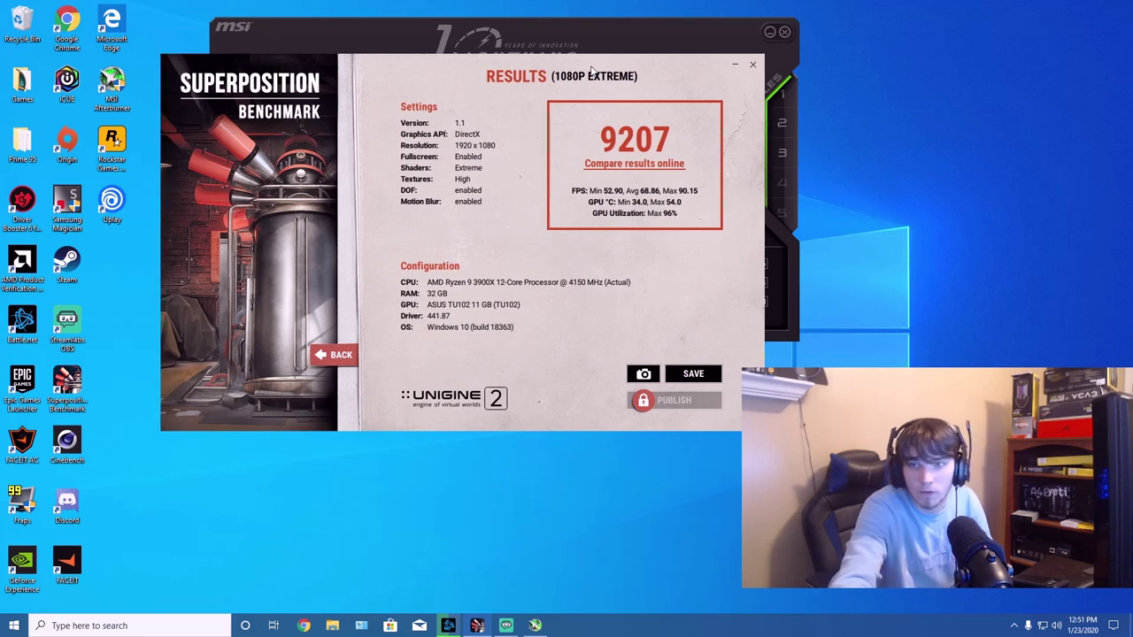